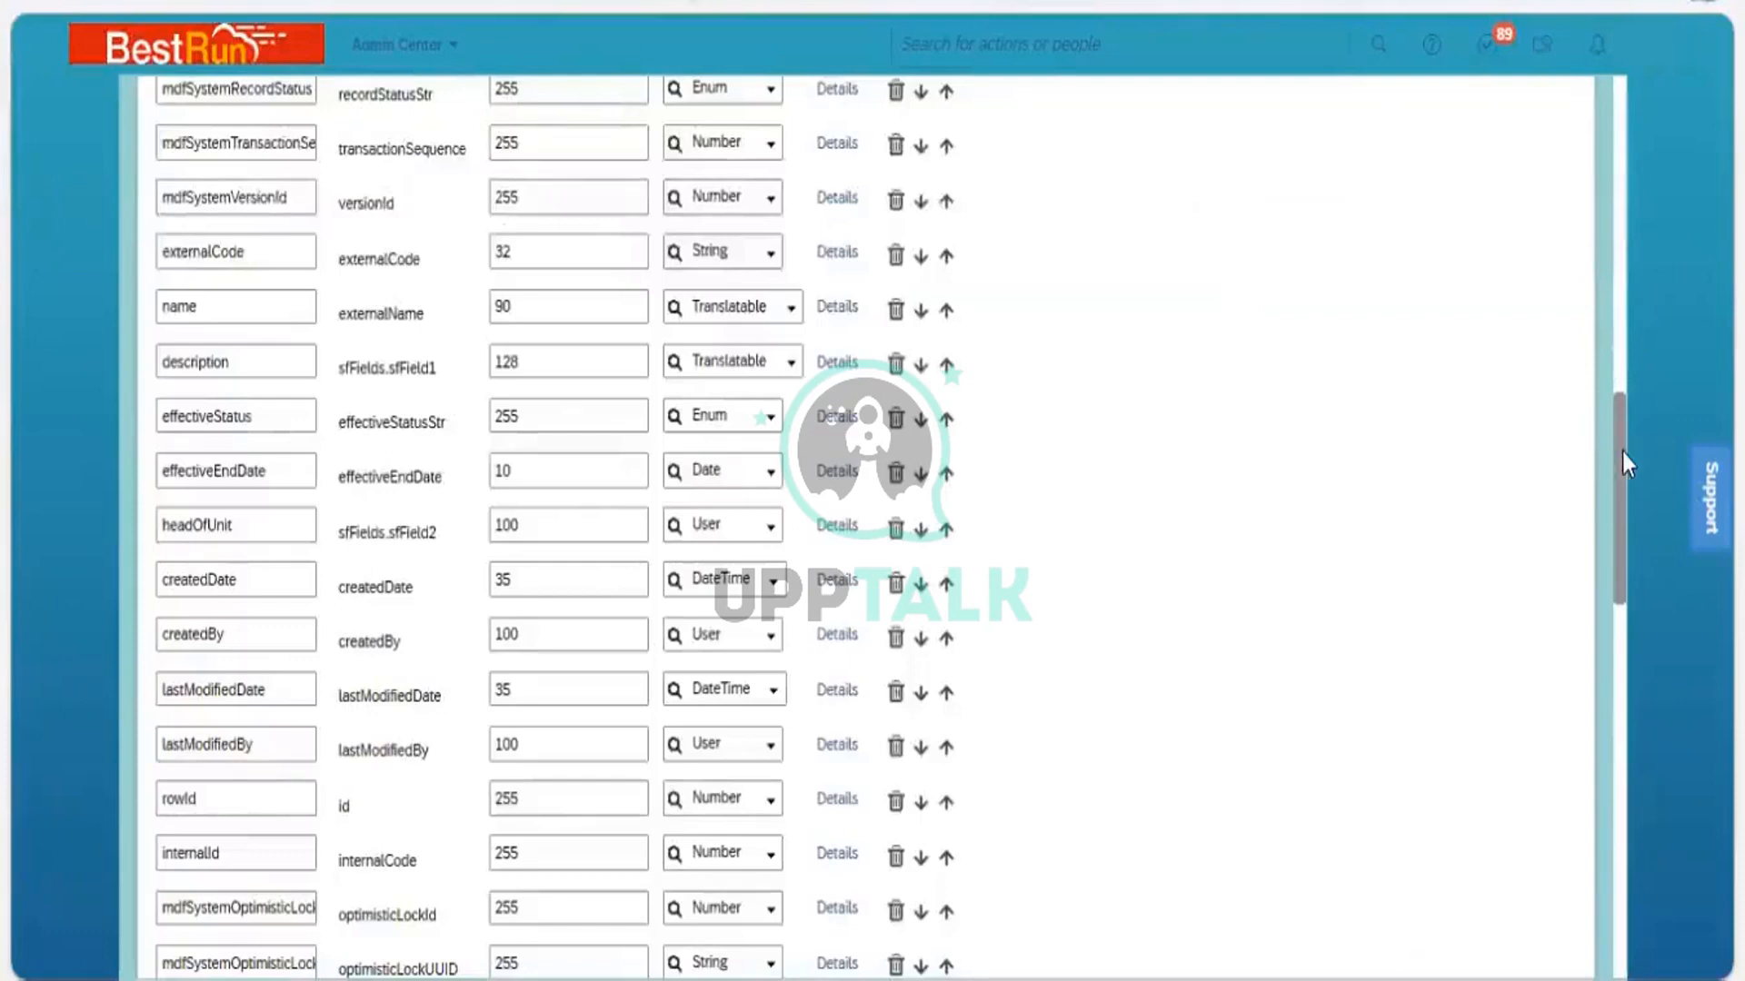
Review the data types available for the blank field row below autoCreated in the Business Unit definition
{"action": "left_click_drag", "start_coordinate": [1623, 518], "coordinate": [1625, 622]}
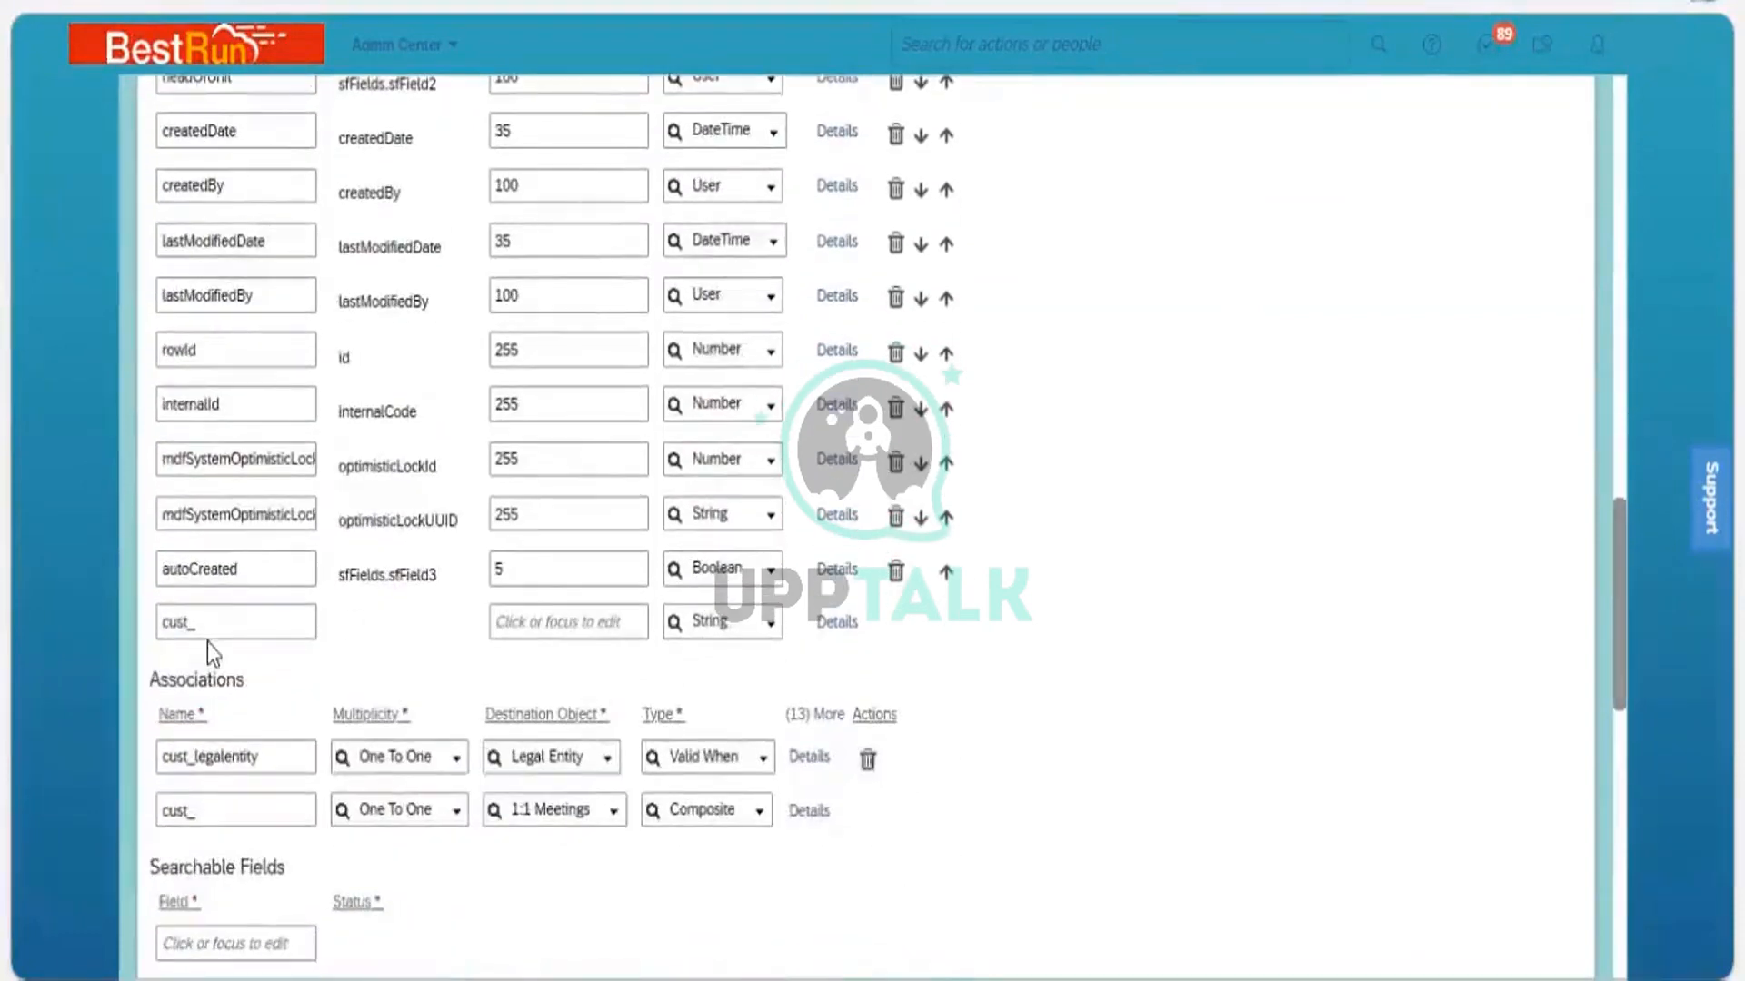
{"action": "left_click", "coordinate": [218, 617]}
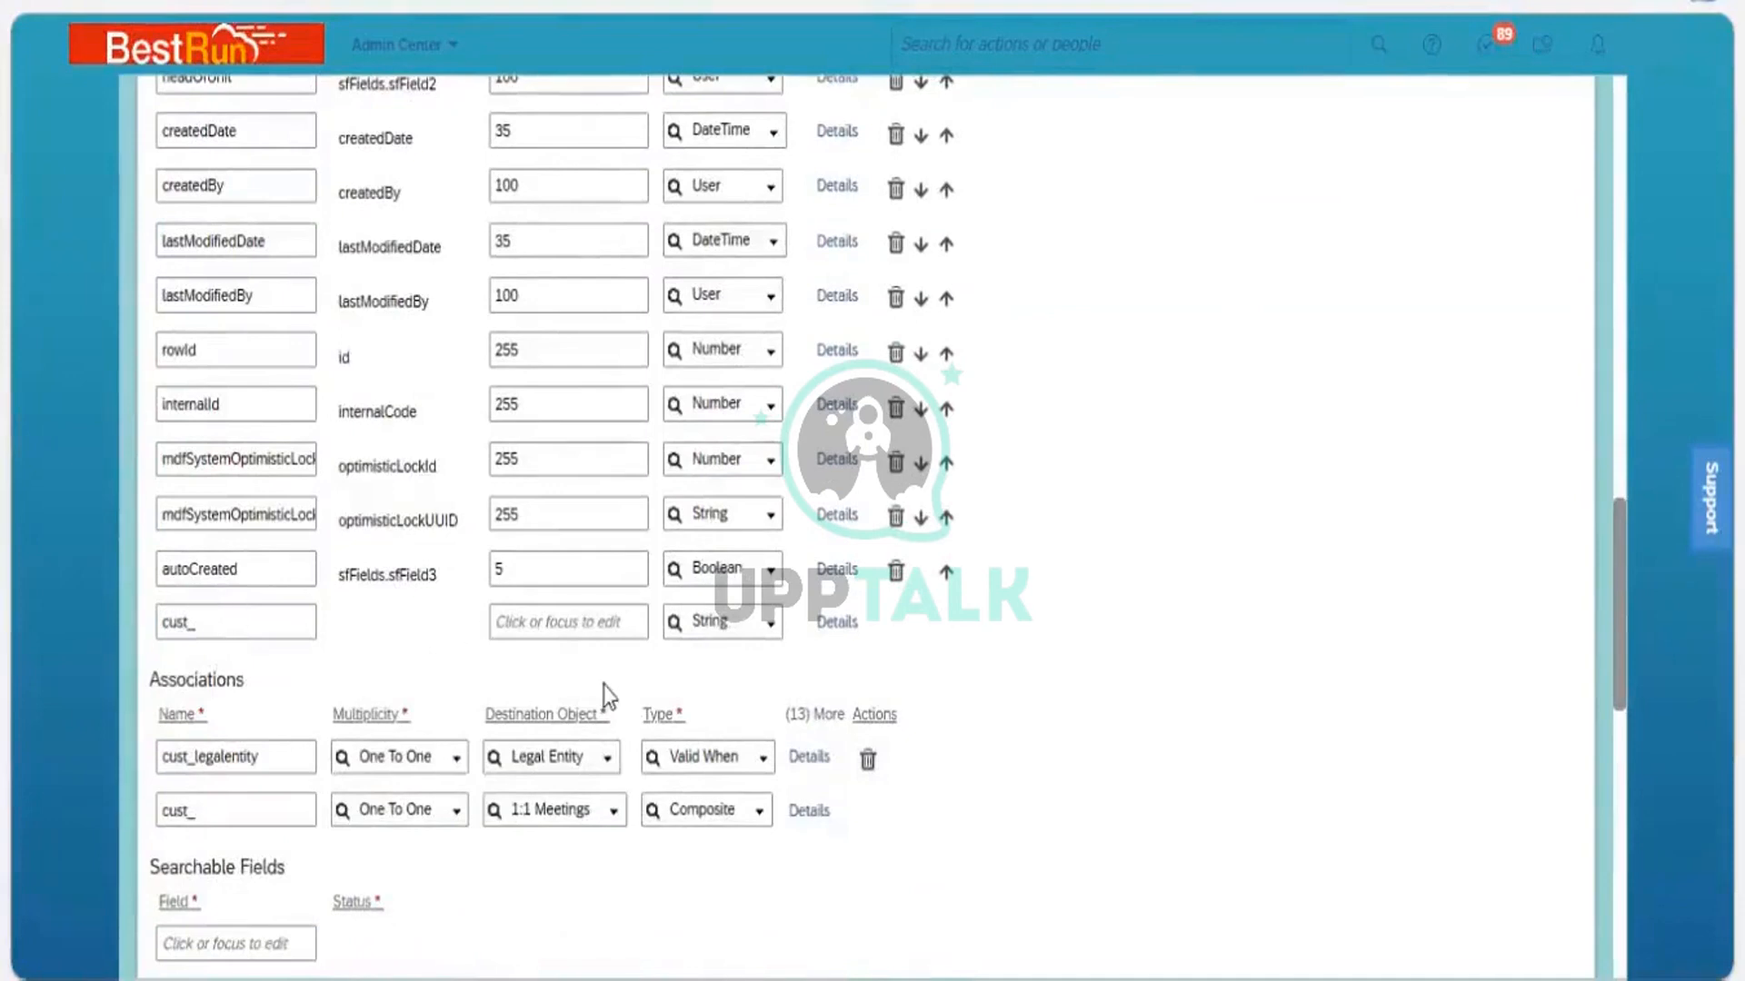
{"action": "left_click", "coordinate": [1087, 607]}
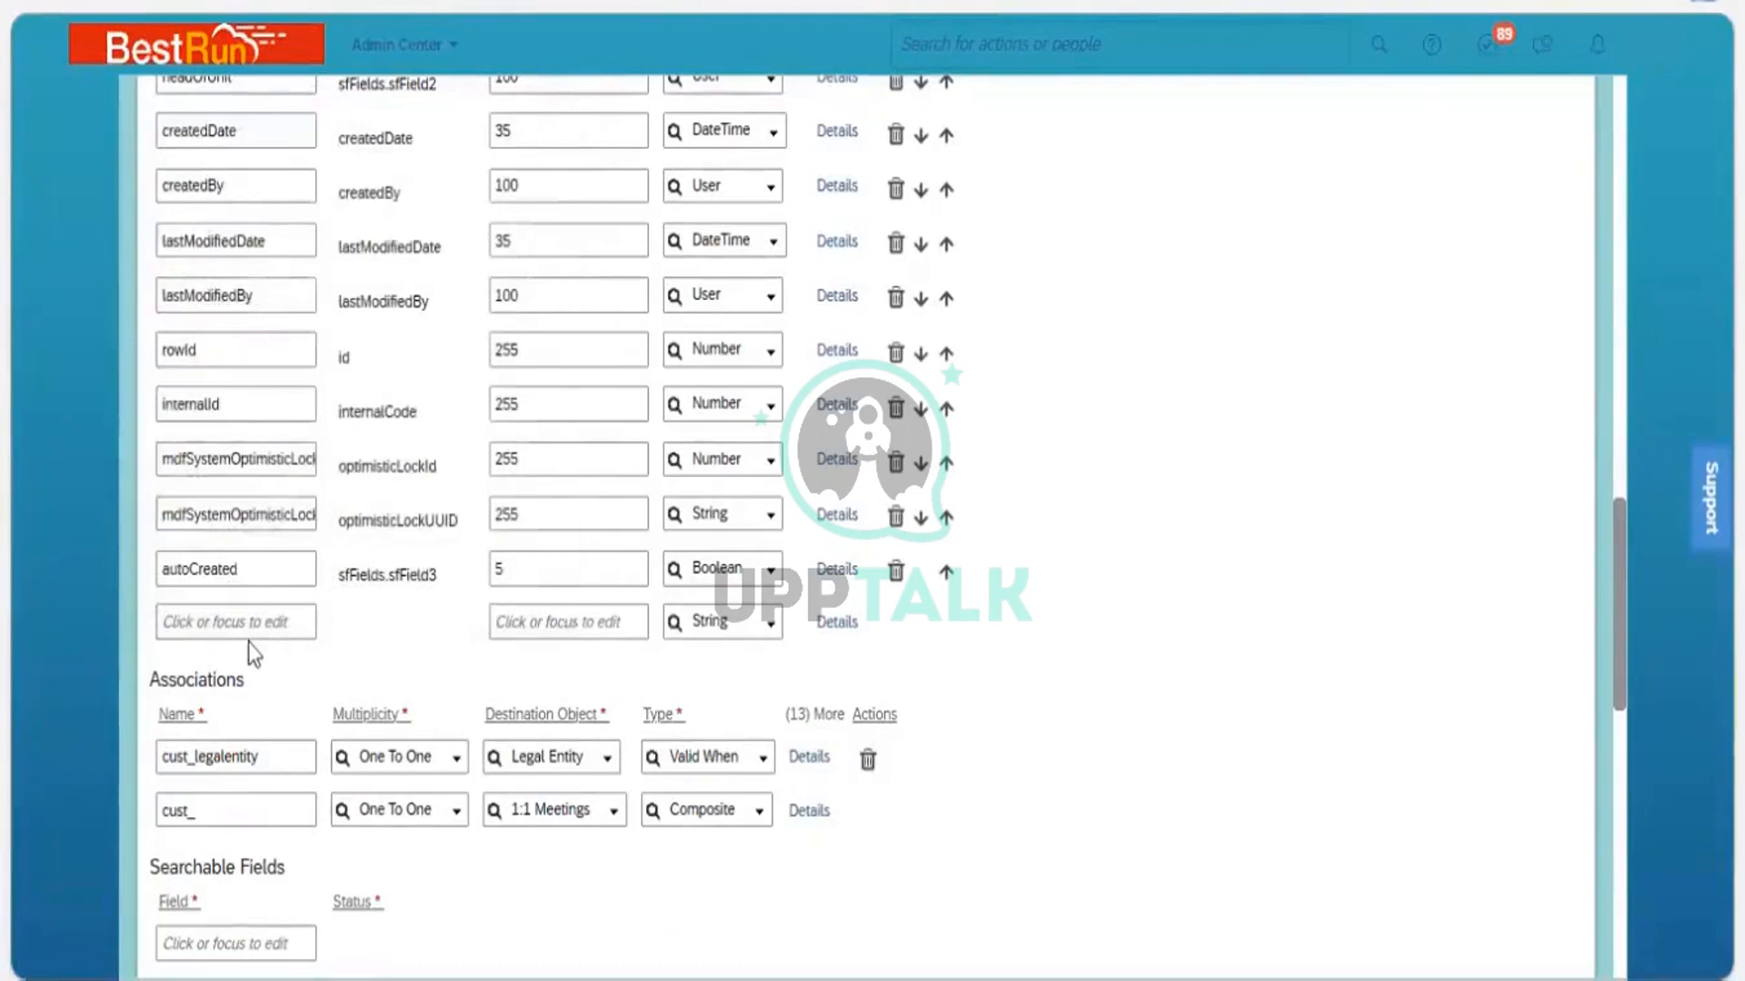
{"action": "left_click", "coordinate": [769, 626]}
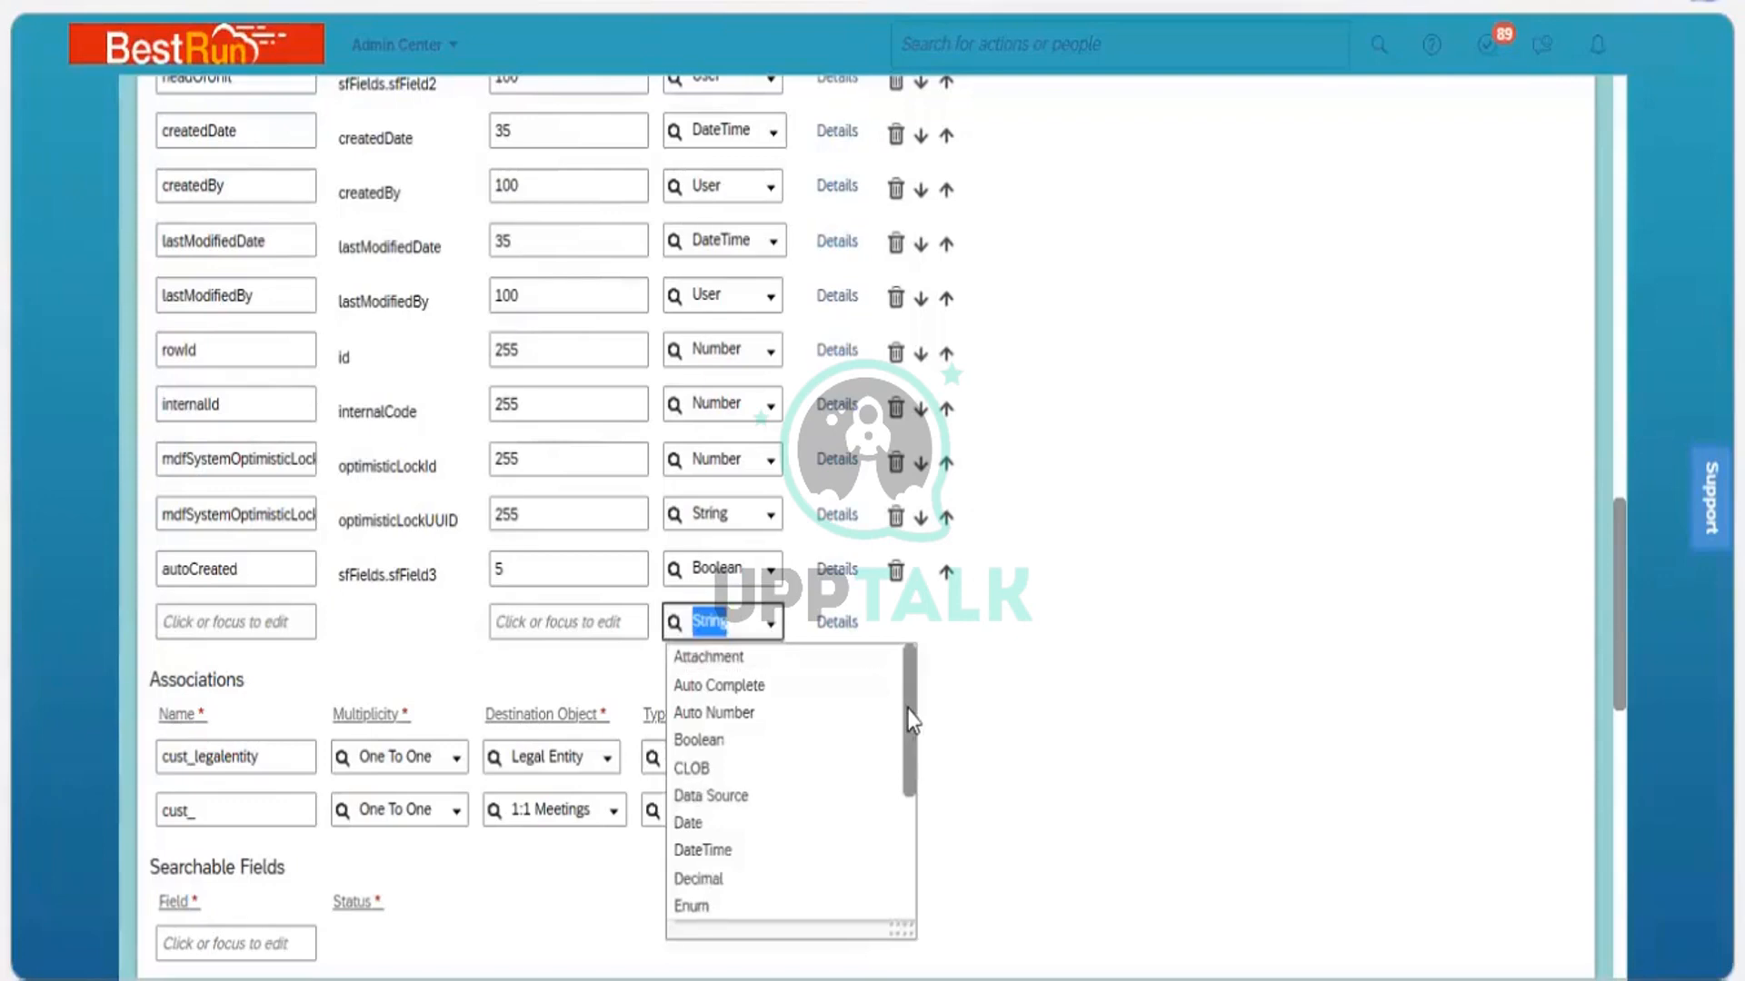
{"action": "scroll", "coordinate": [911, 791], "scroll_direction": "down", "scroll_amount": 3}
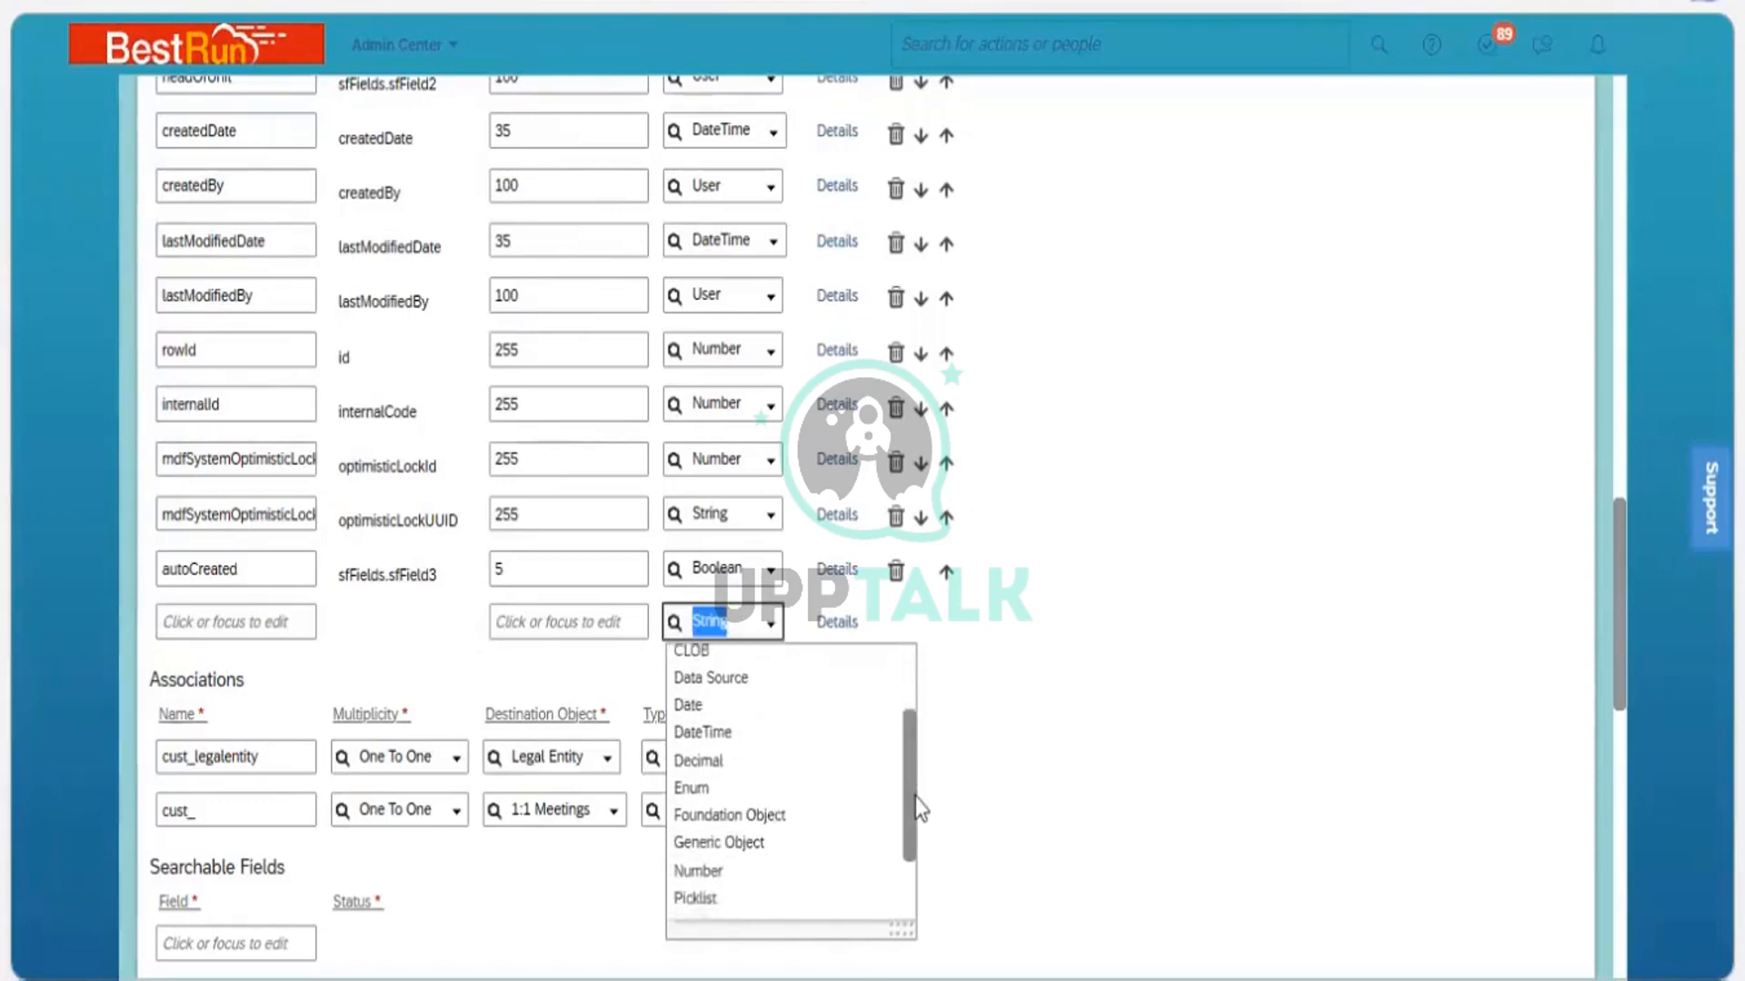
{"action": "scroll", "coordinate": [753, 816], "scroll_direction": "down", "scroll_amount": 1}
{"action": "scroll", "coordinate": [752, 816], "scroll_direction": "up", "scroll_amount": 1}
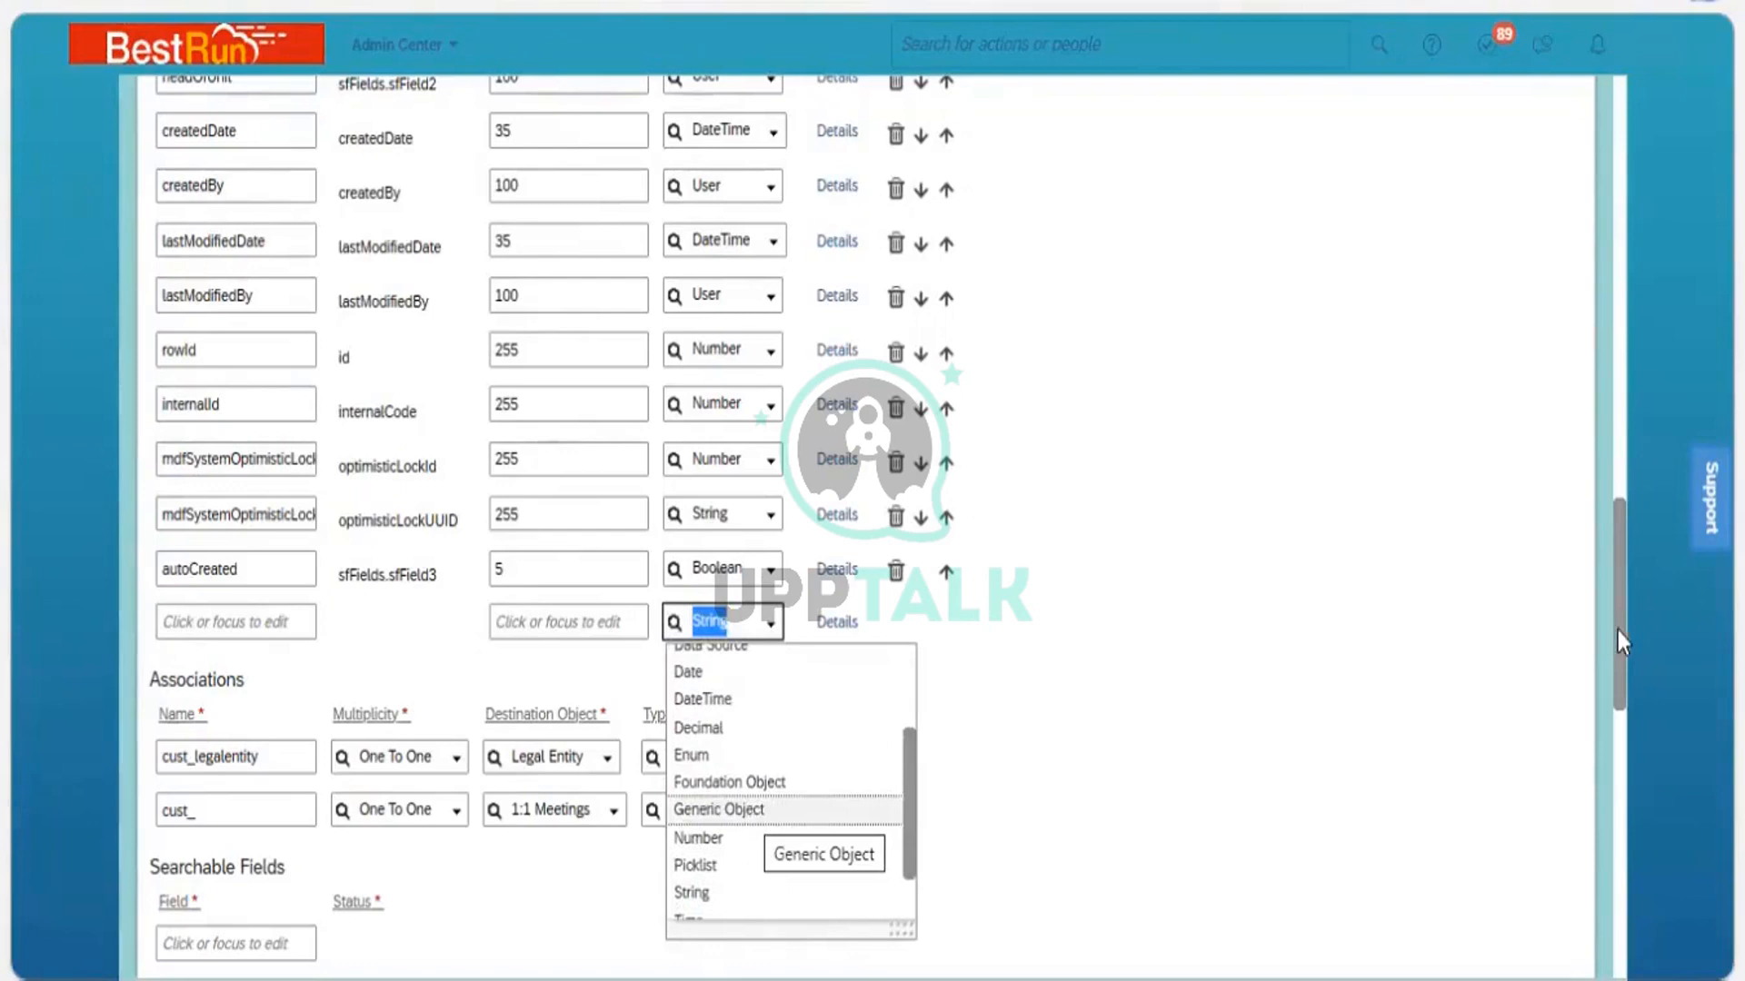
Examine the list of selectable object definitions and the Code field of the Business Unit definition
{"action": "left_click_drag", "start_coordinate": [1618, 633], "coordinate": [1591, 182]}
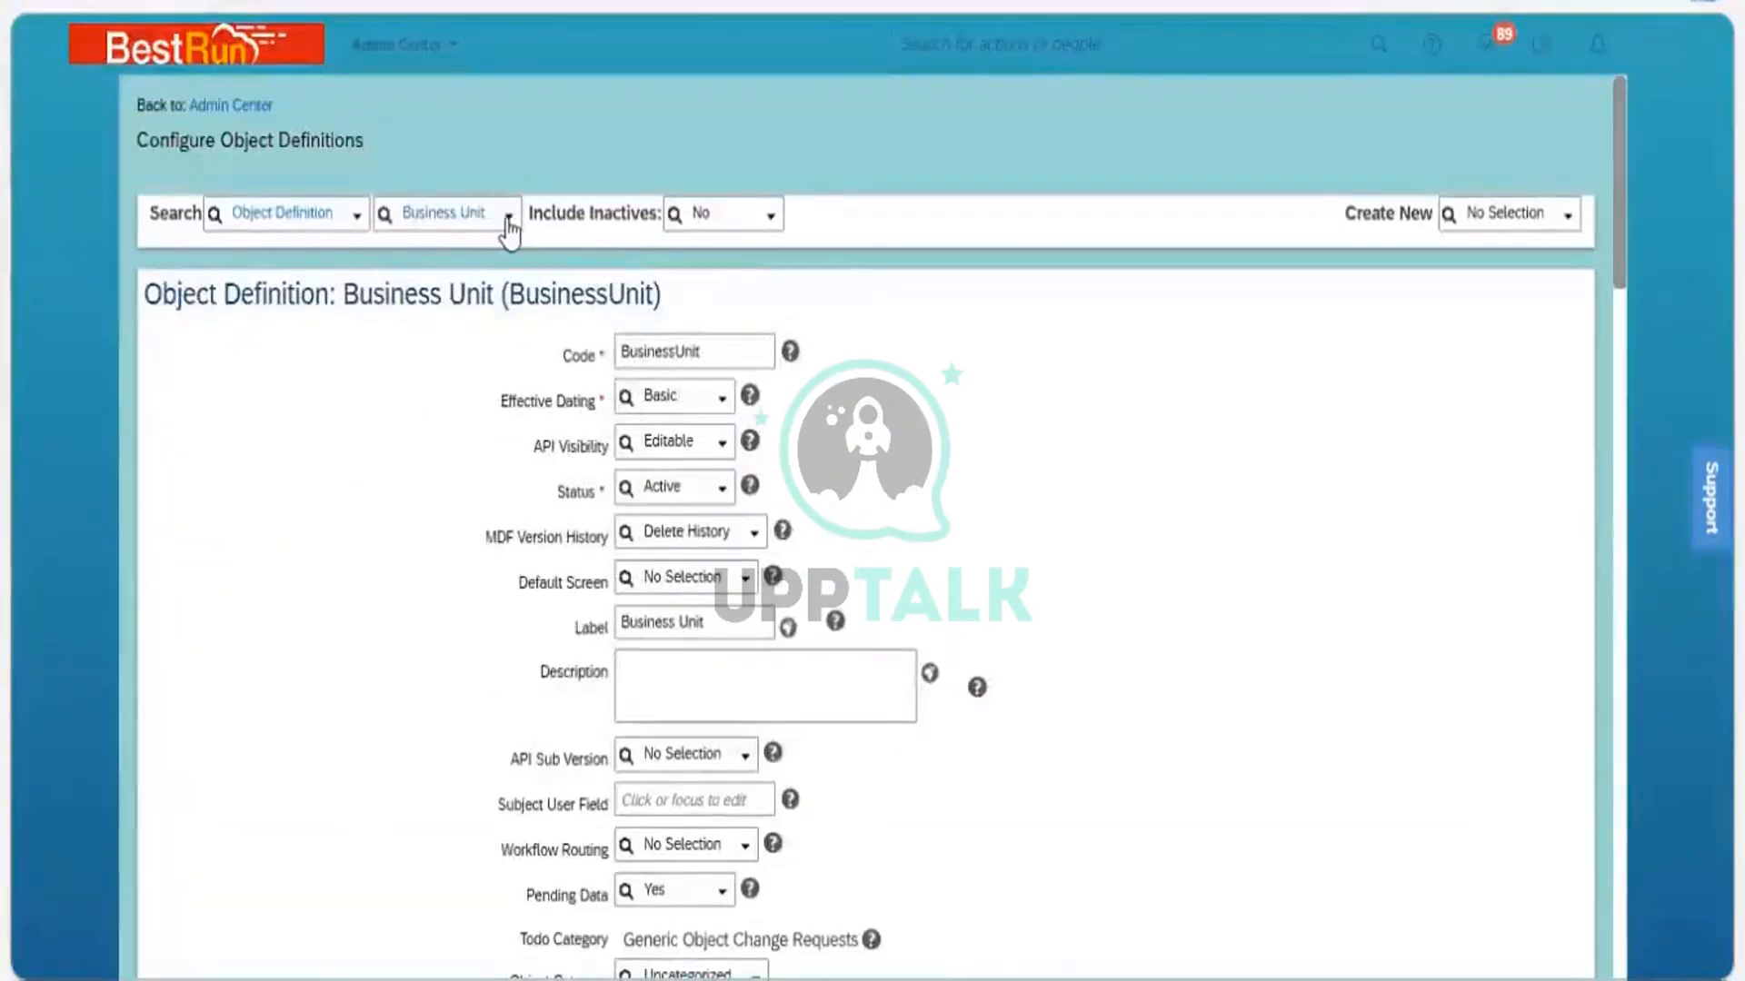
{"action": "left_click", "coordinate": [507, 218]}
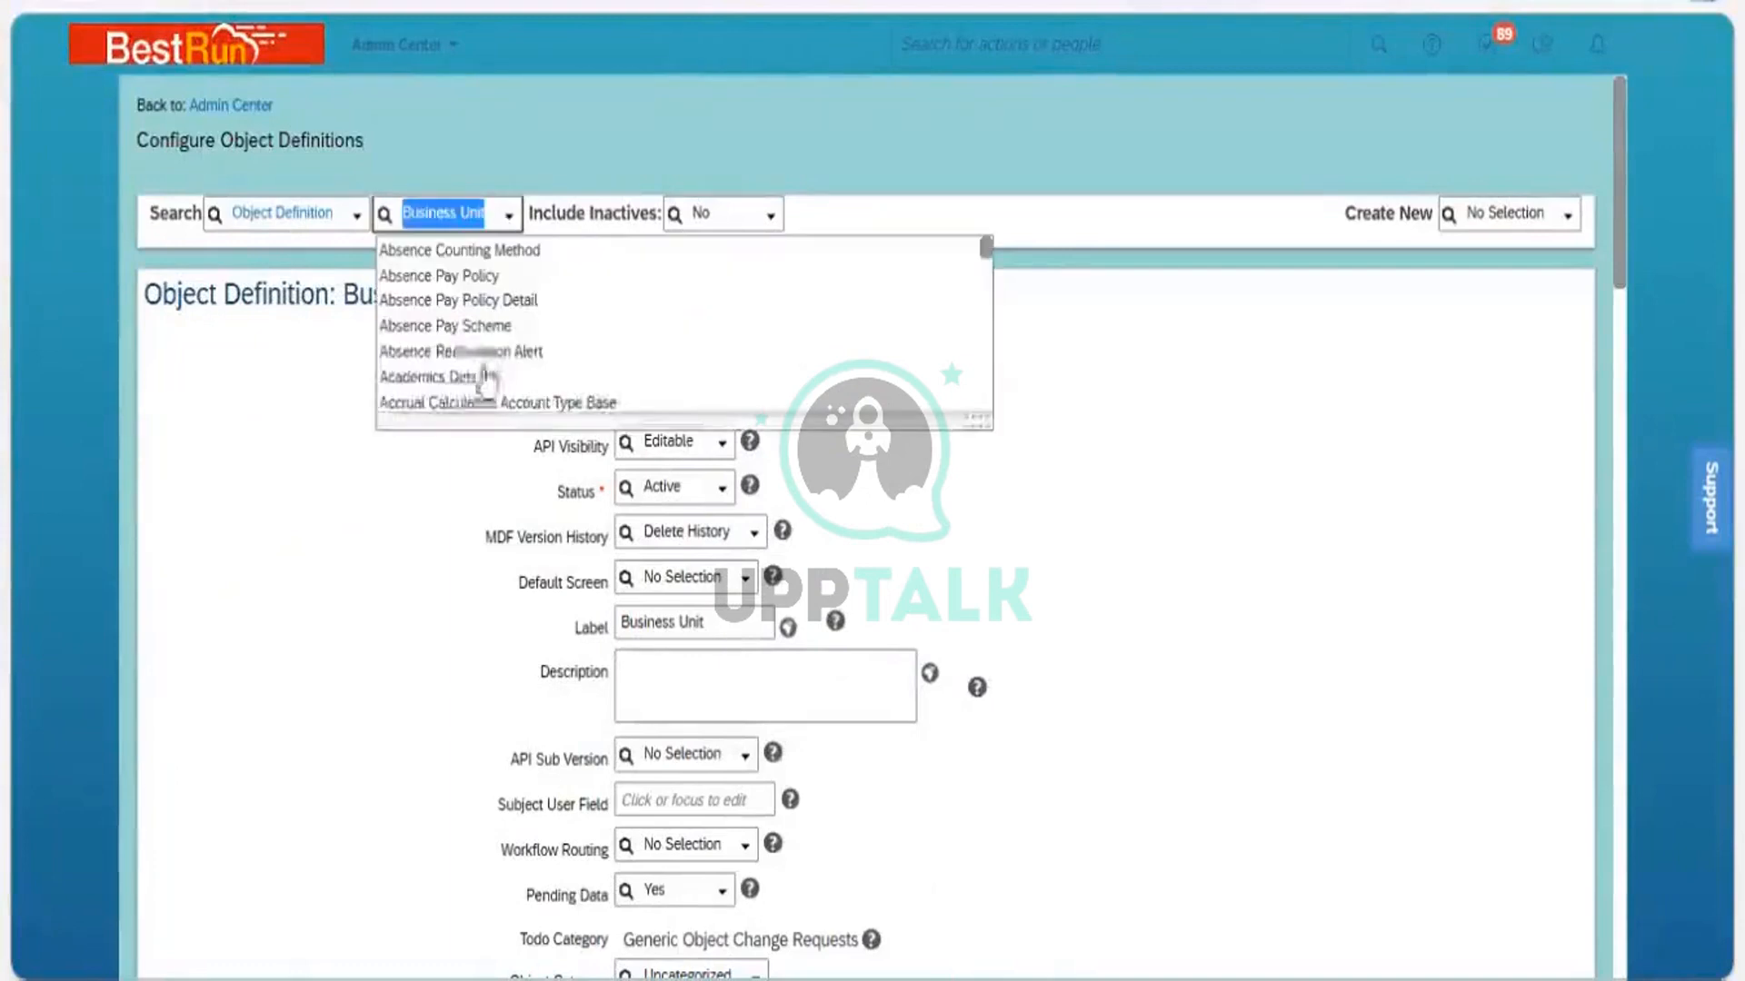
{"action": "left_click", "coordinate": [240, 471]}
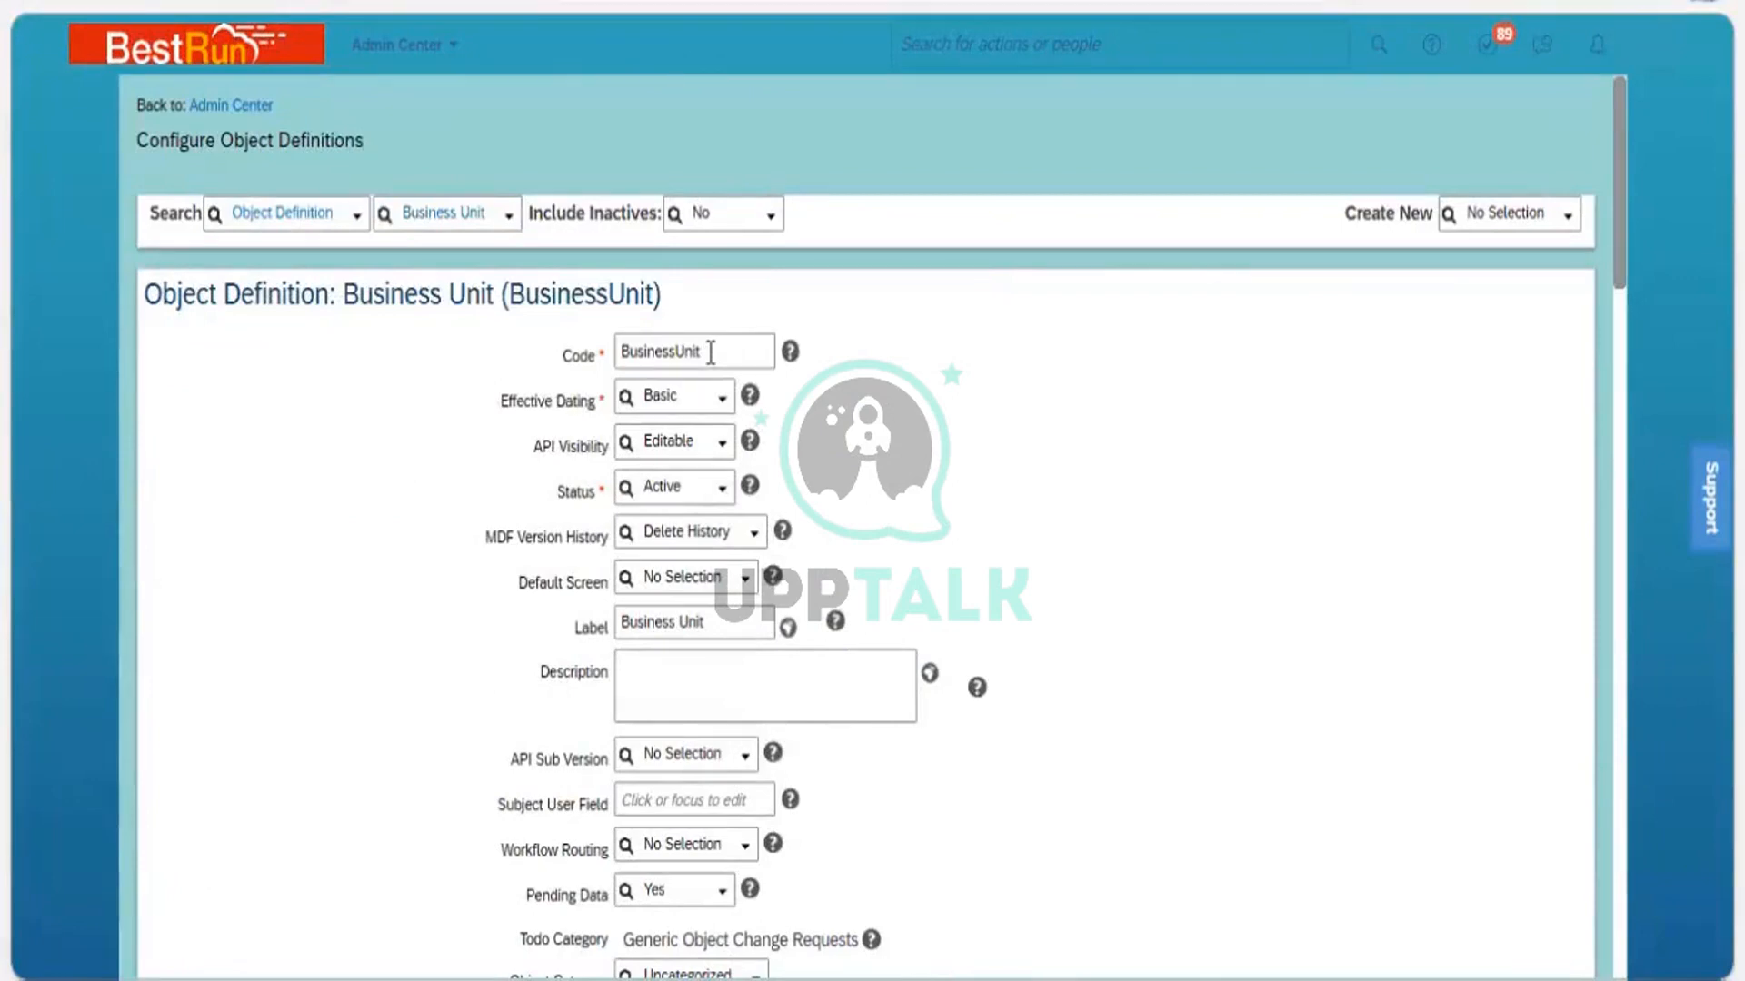
{"action": "left_click", "coordinate": [603, 361]}
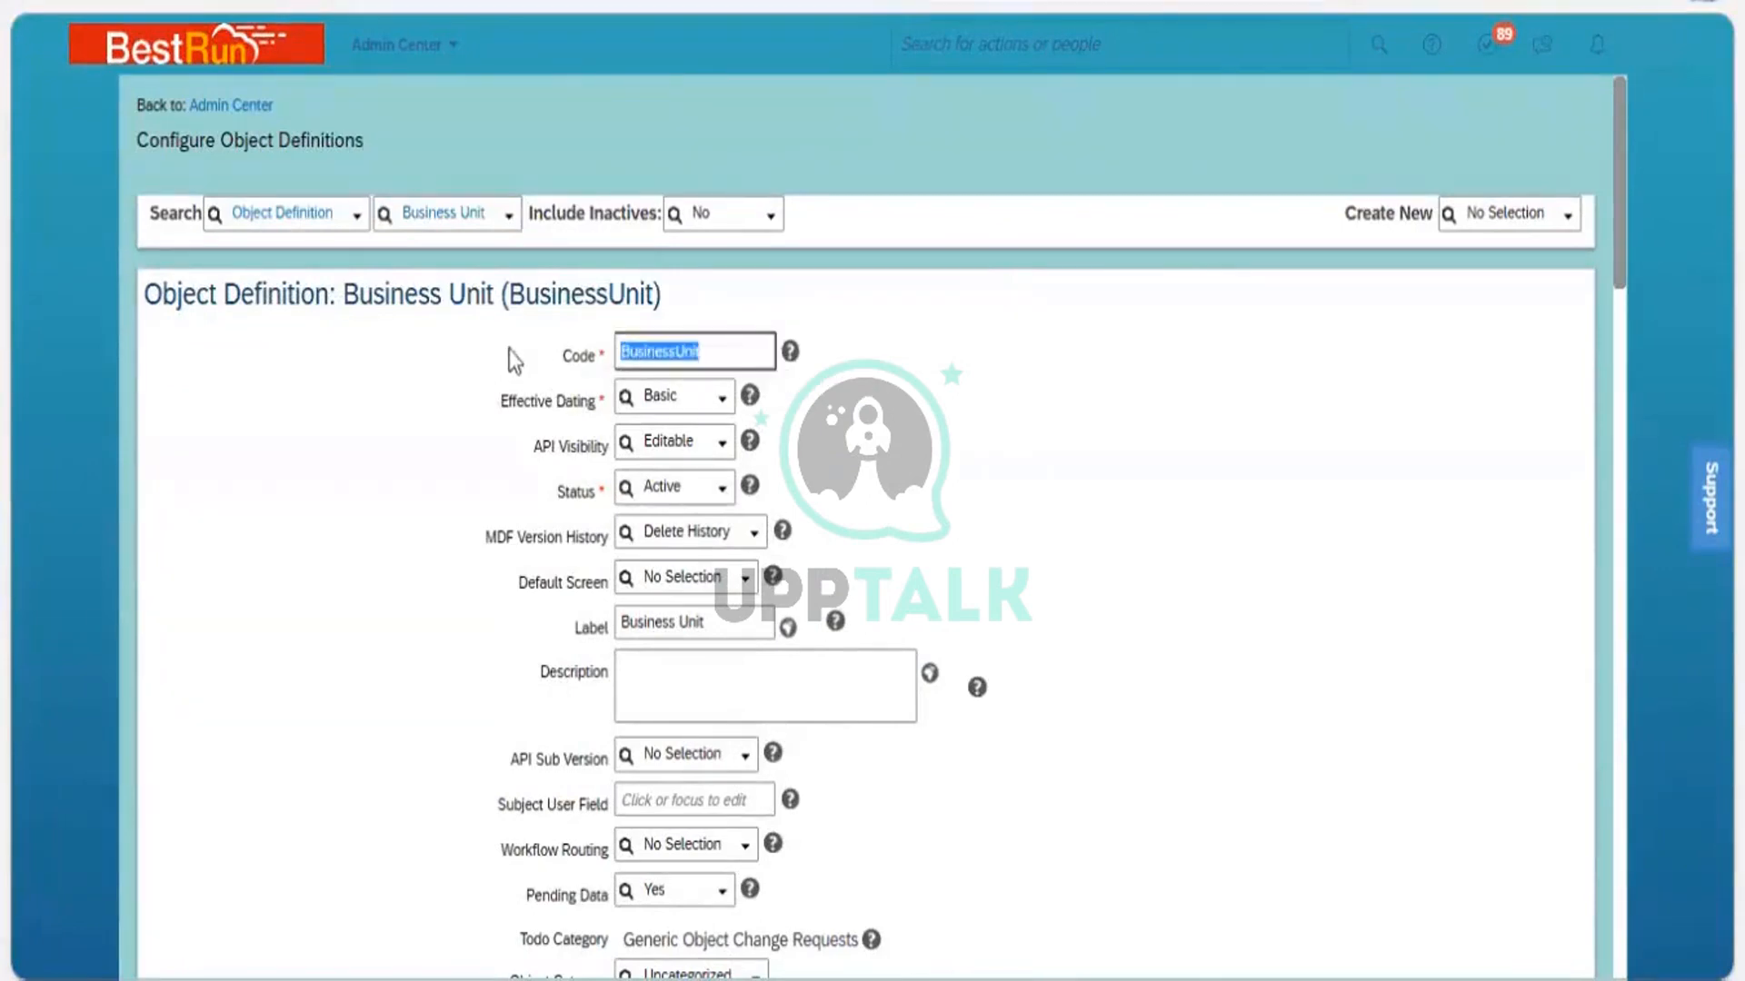
{"action": "left_click", "coordinate": [287, 327]}
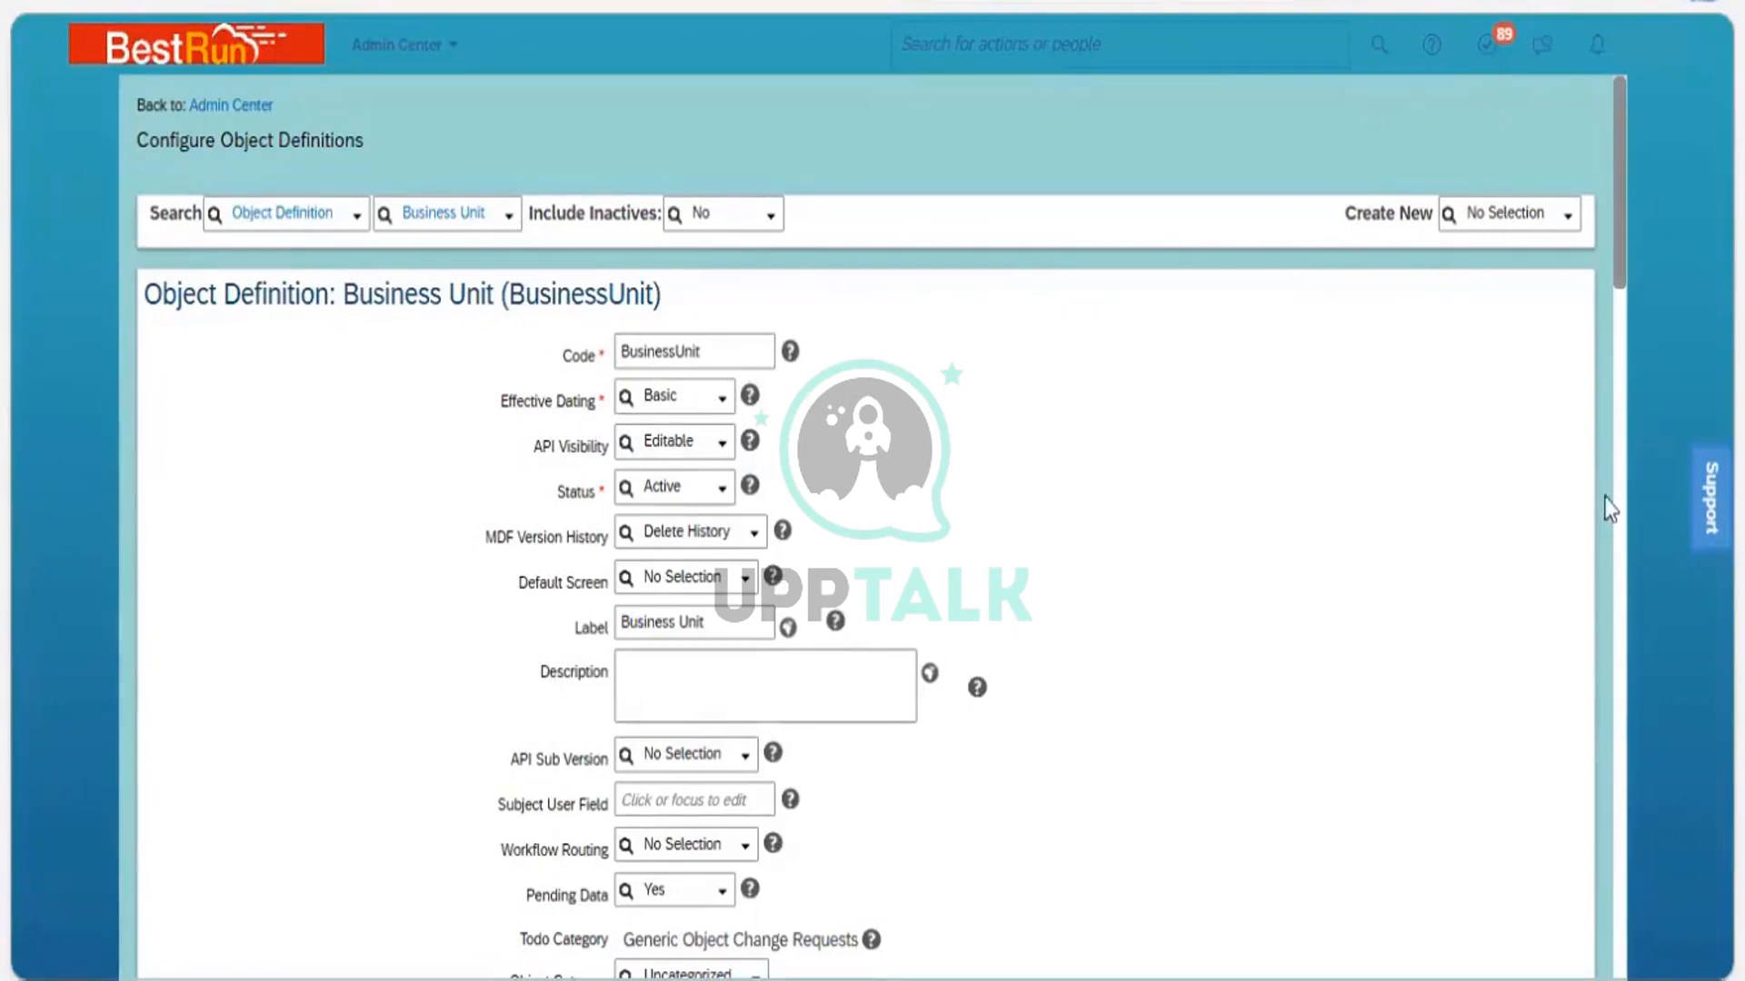
Return to the blank field row above Associations and look through its data type options again
{"action": "scroll", "coordinate": [1612, 533], "scroll_direction": "down", "scroll_amount": 10}
{"action": "scroll", "coordinate": [1611, 533], "scroll_direction": "down", "scroll_amount": 8}
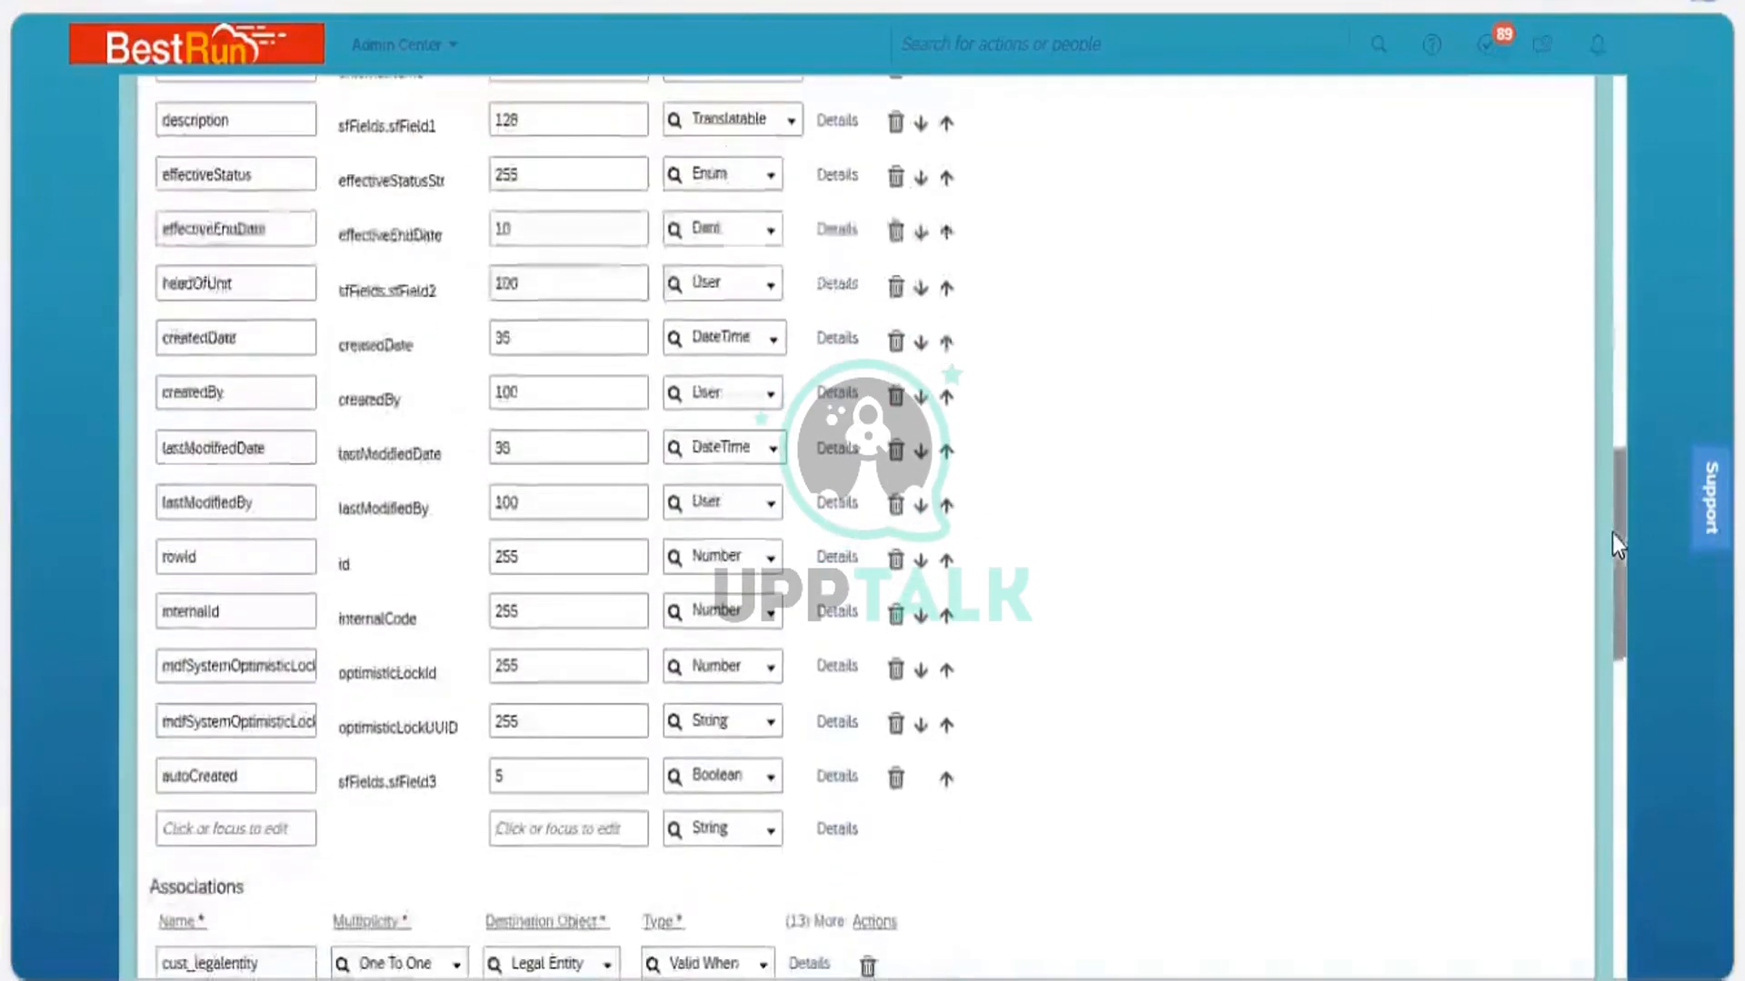
{"action": "scroll", "coordinate": [1620, 618], "scroll_direction": "down", "scroll_amount": 5}
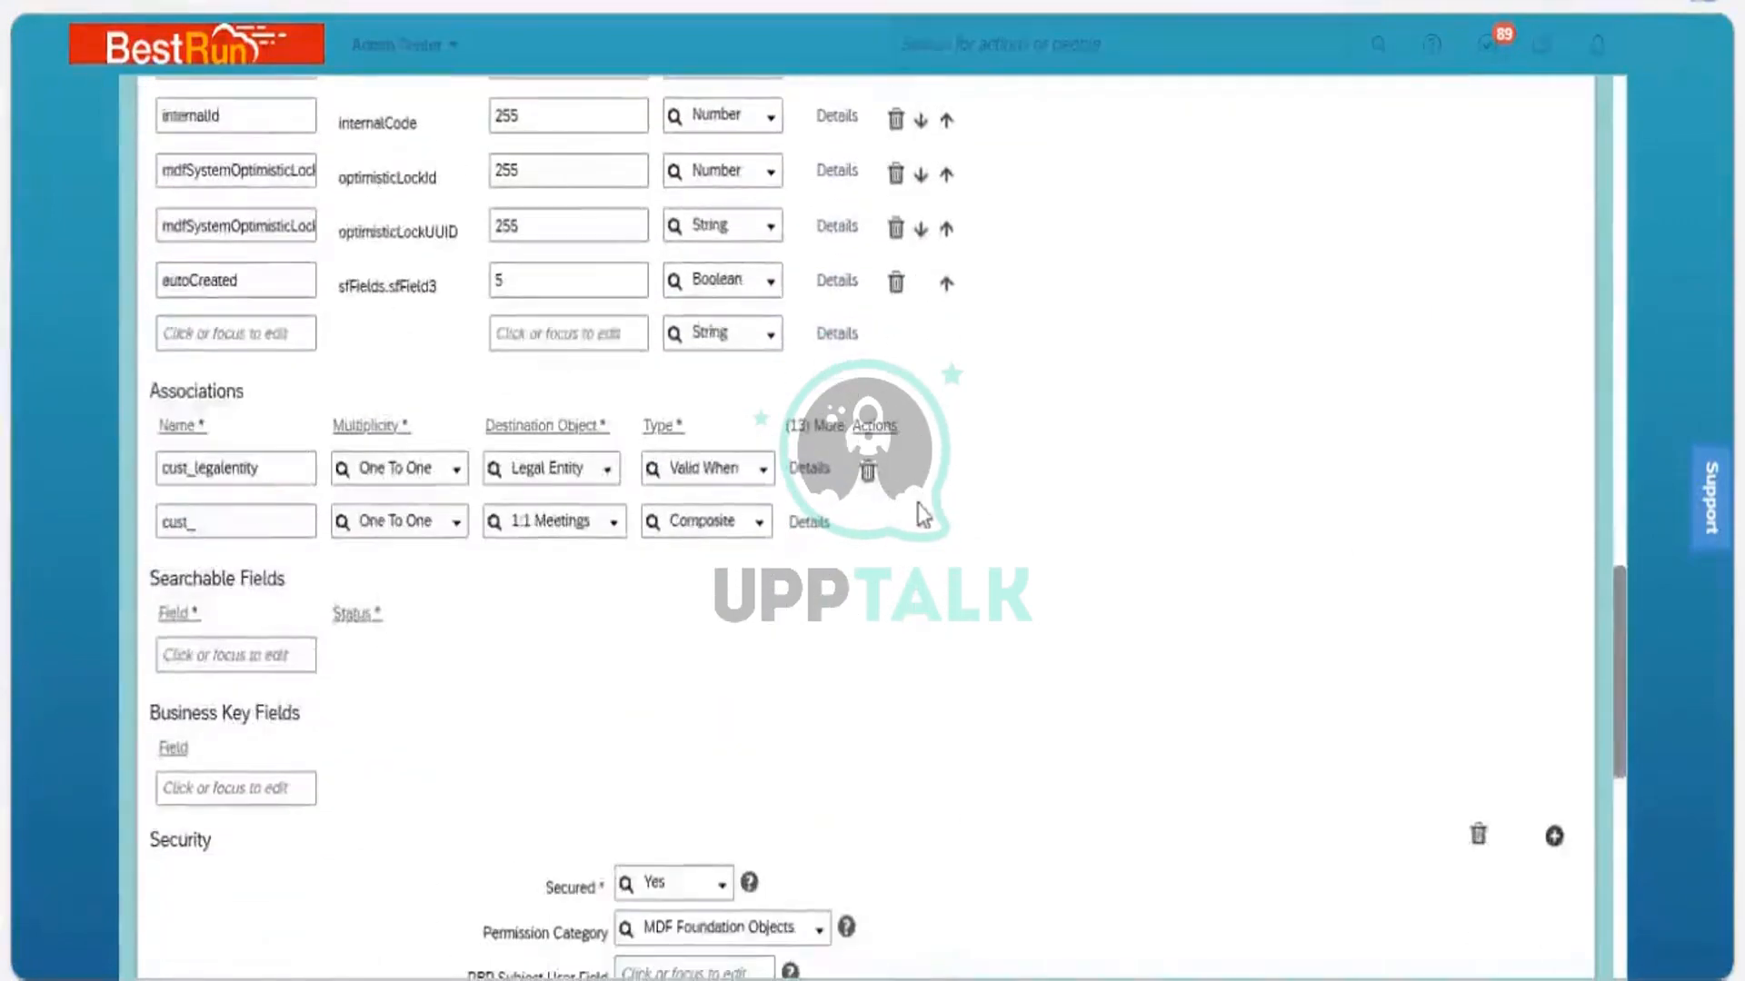
{"action": "scroll", "coordinate": [918, 509], "scroll_direction": "up", "scroll_amount": 2}
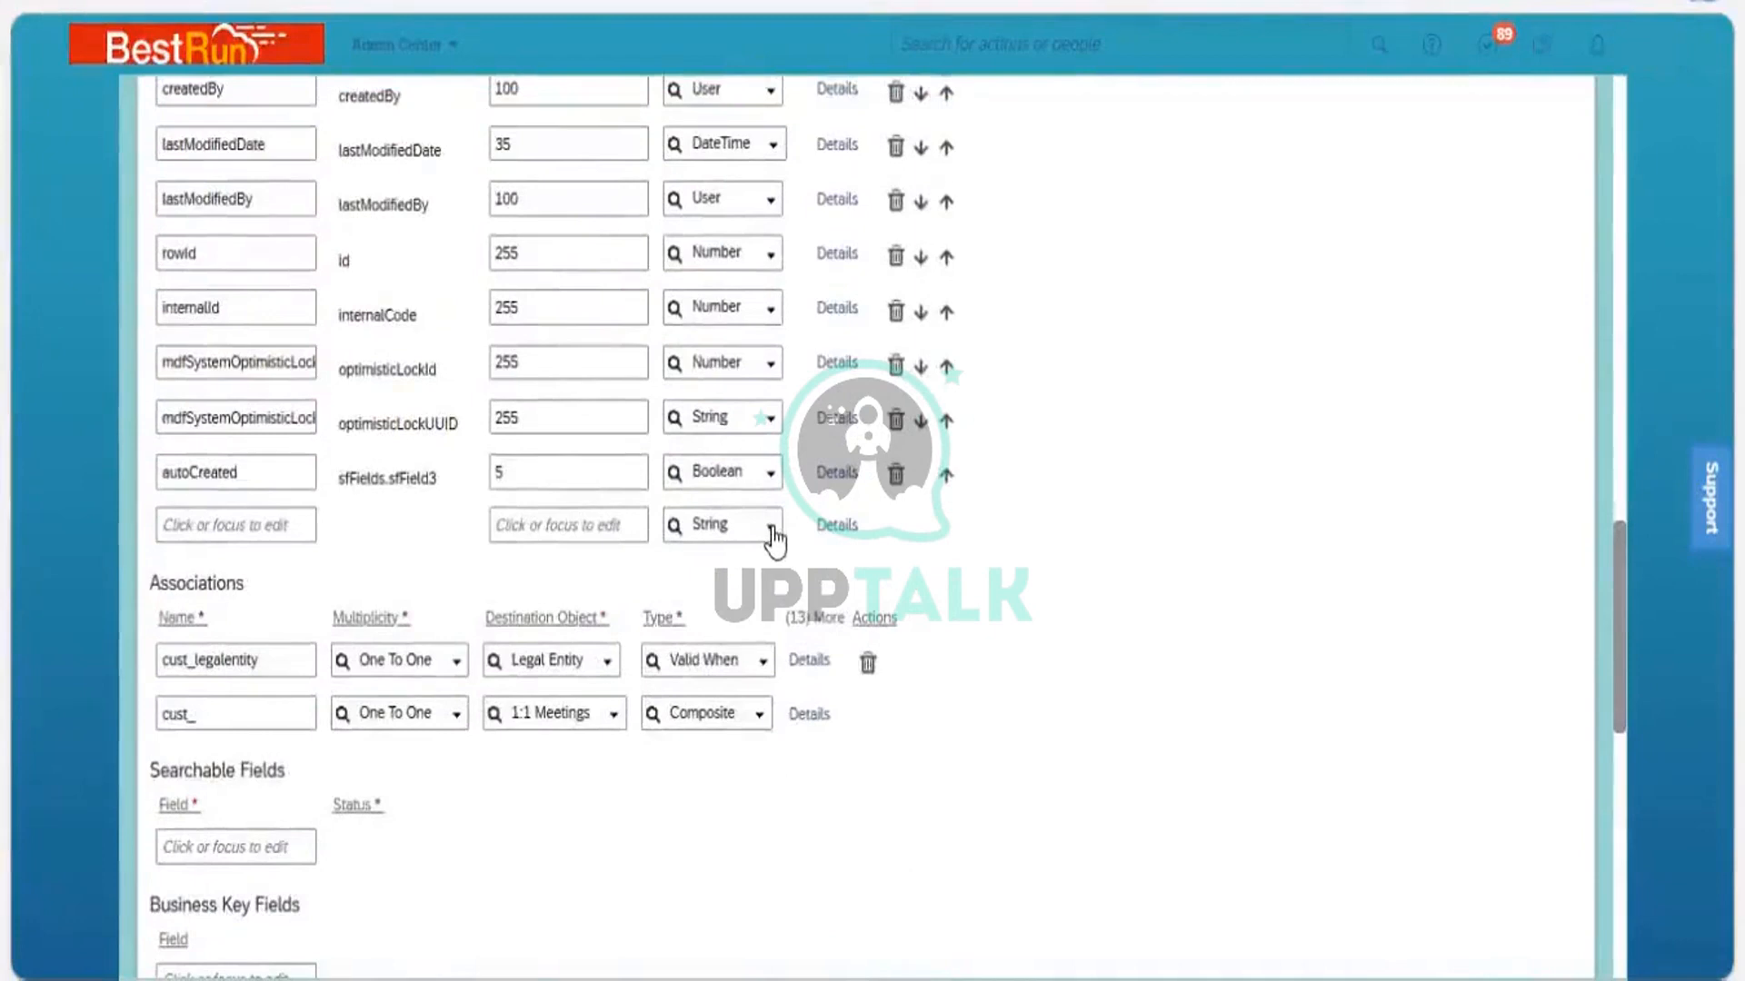
{"action": "left_click", "coordinate": [771, 531]}
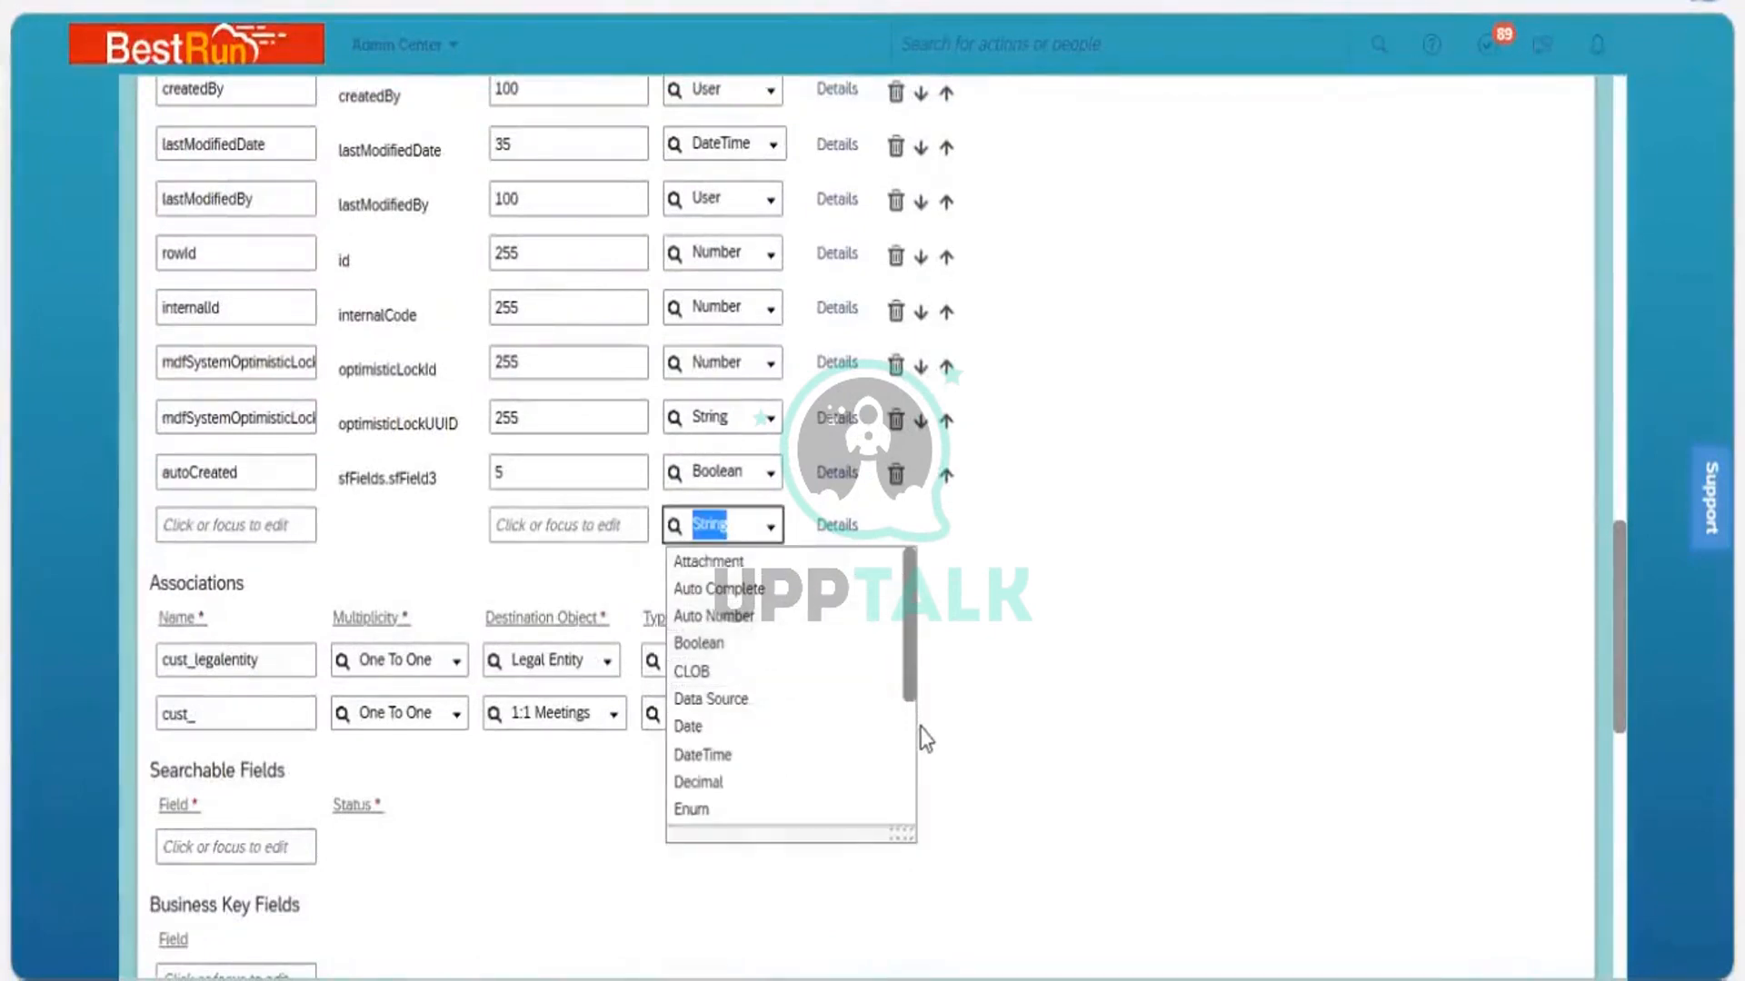
{"action": "scroll", "coordinate": [780, 732], "scroll_direction": "down", "scroll_amount": 3}
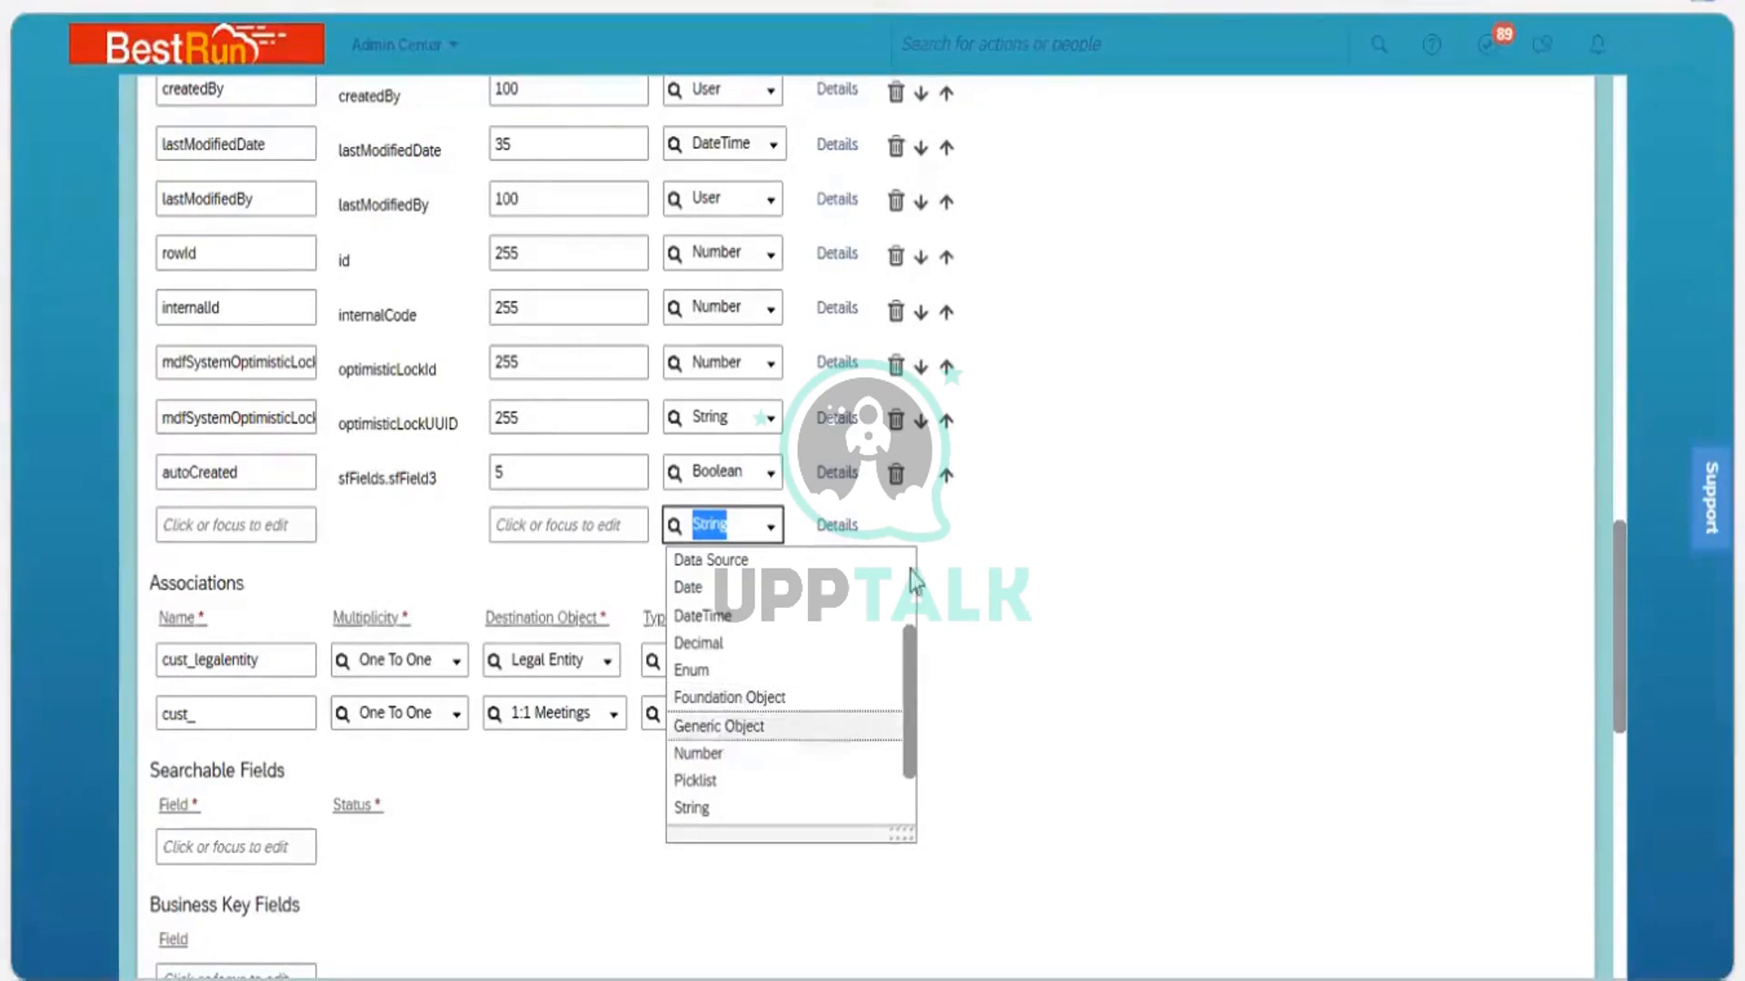
In the blank field's details, set Data Type to Foundation Object and go to Valid Values Source
{"action": "left_click", "coordinate": [835, 535]}
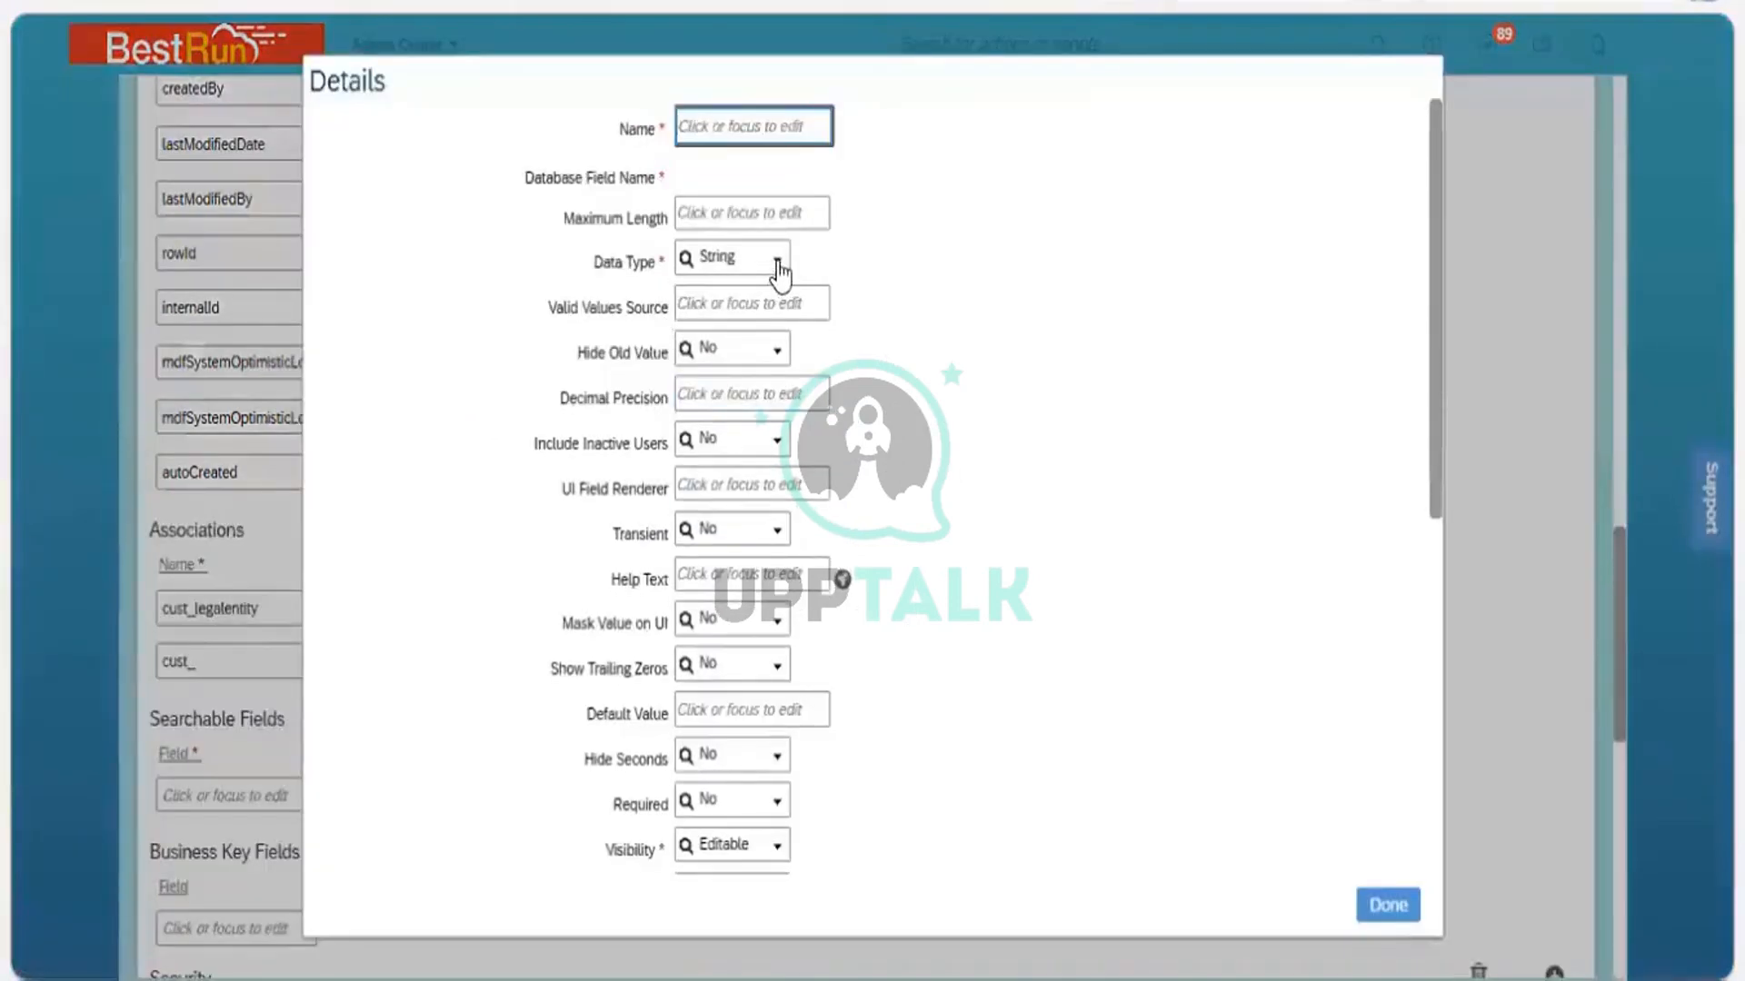
{"action": "left_click", "coordinate": [777, 265]}
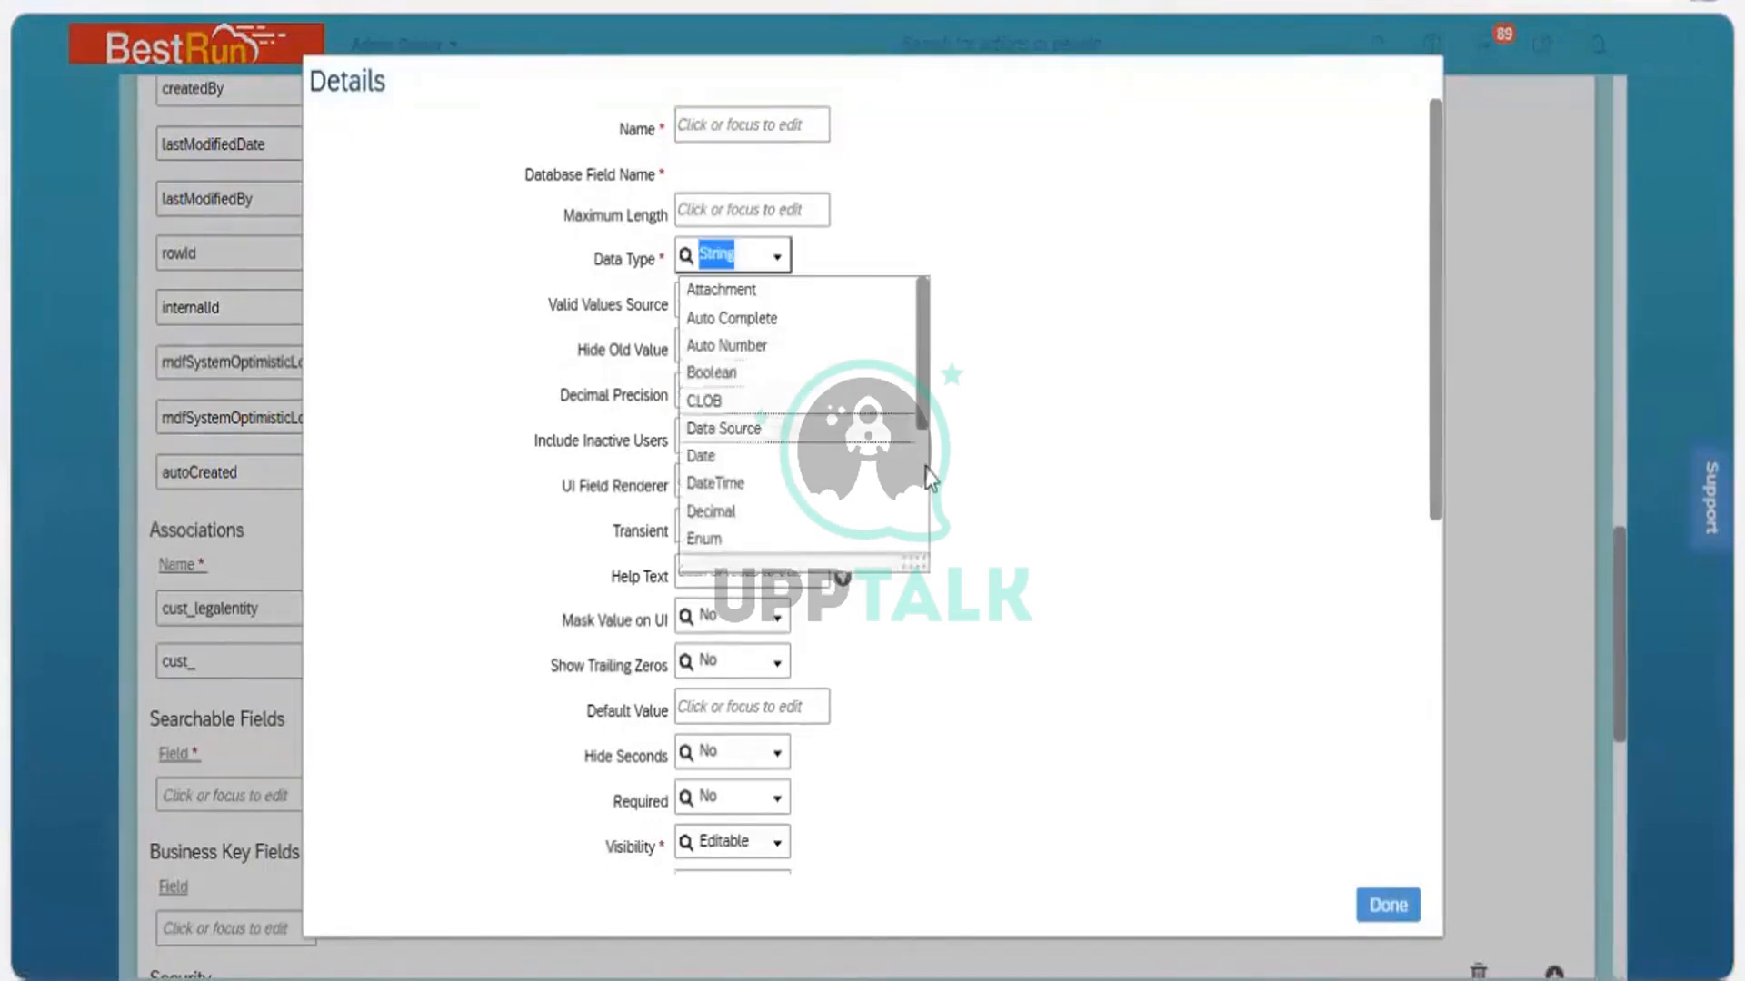
{"action": "scroll", "coordinate": [768, 362], "scroll_direction": "down", "scroll_amount": 3}
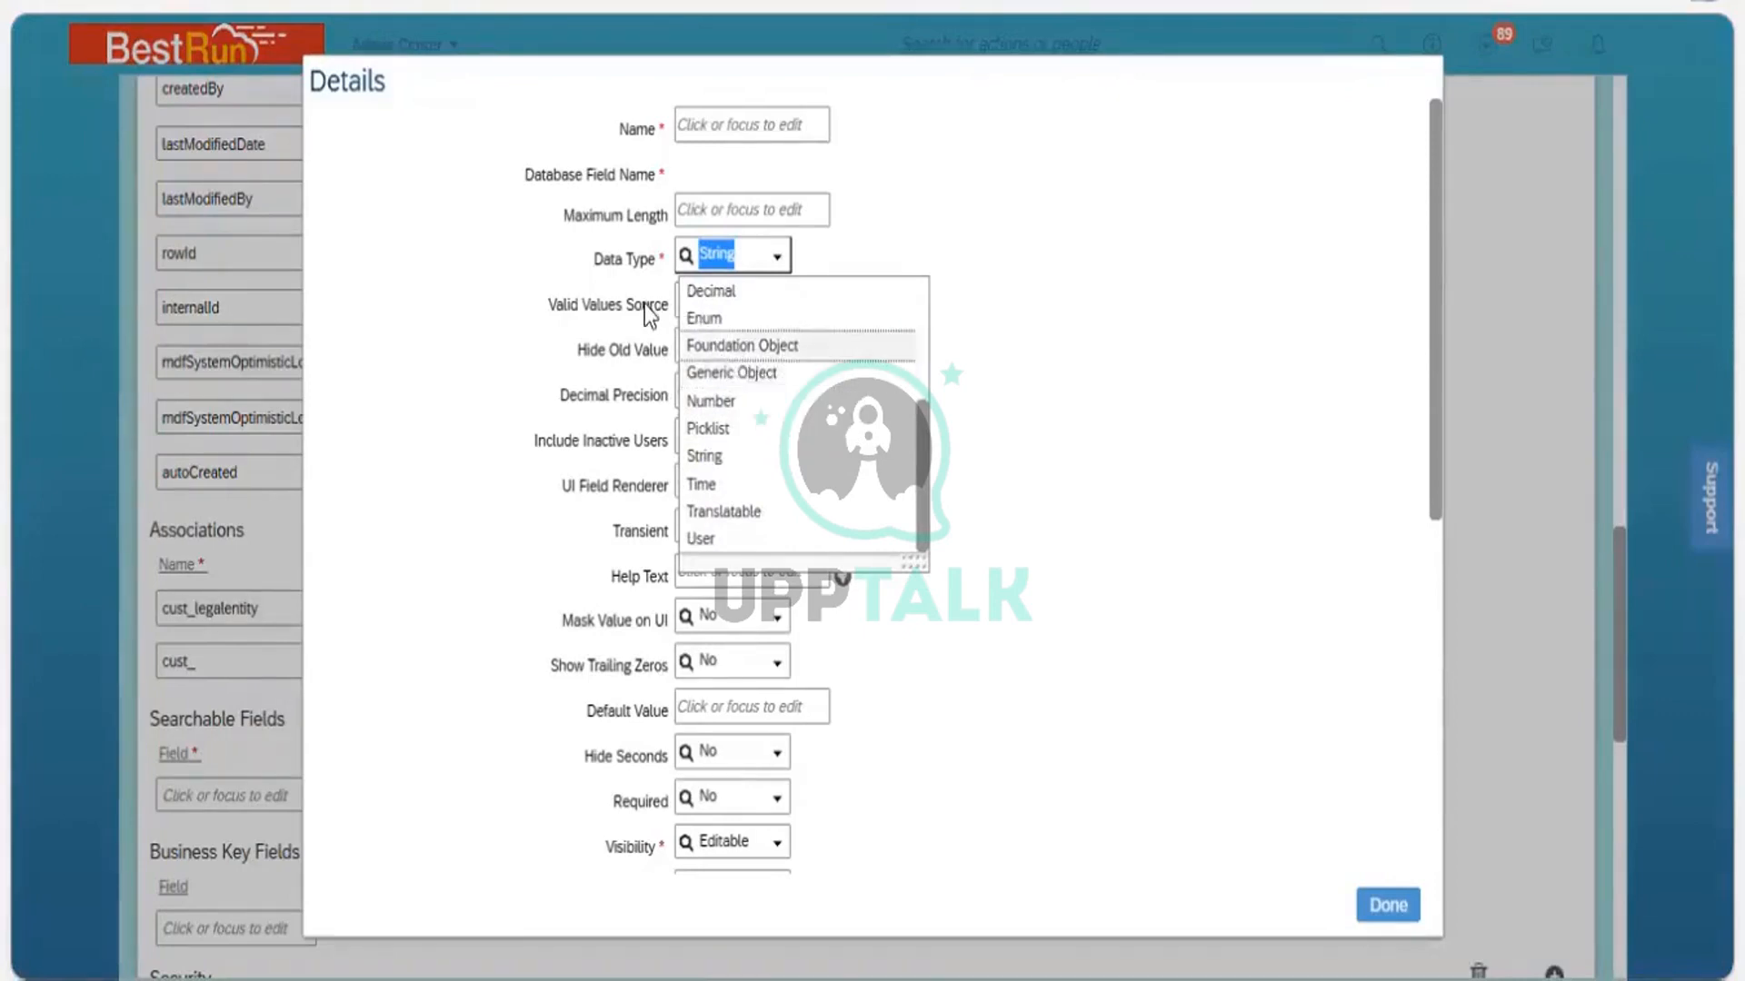
{"action": "left_click", "coordinate": [704, 338]}
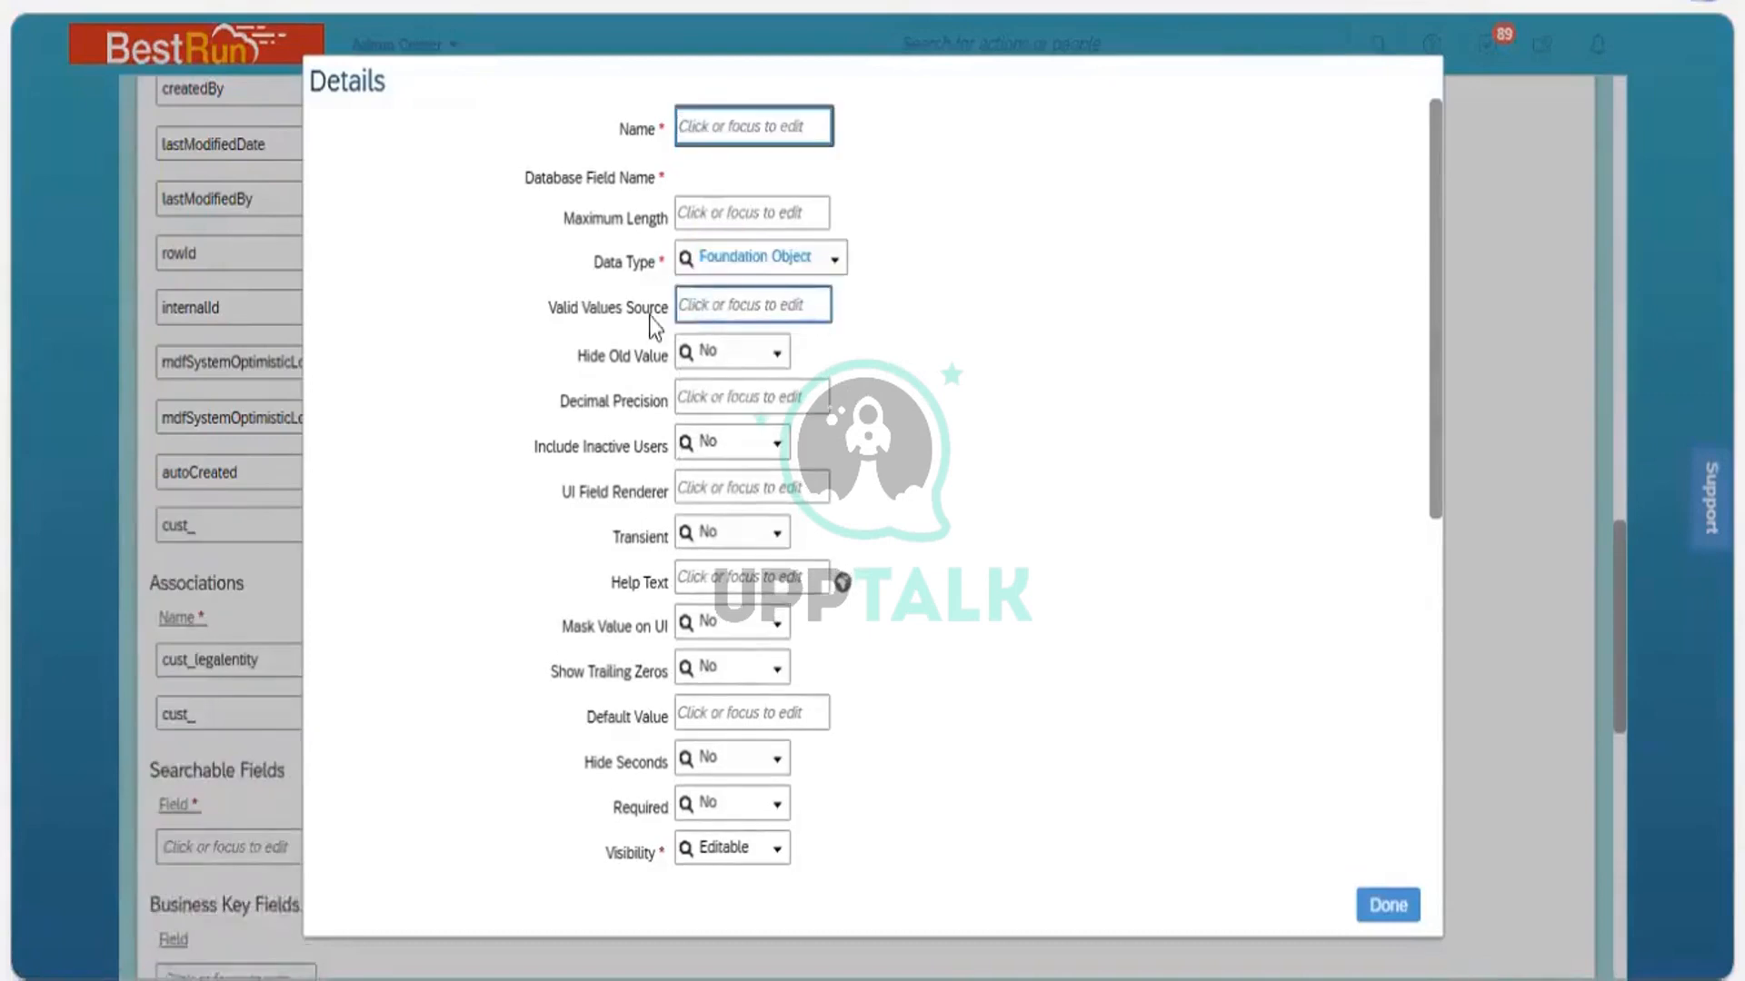
{"action": "left_click", "coordinate": [706, 310]}
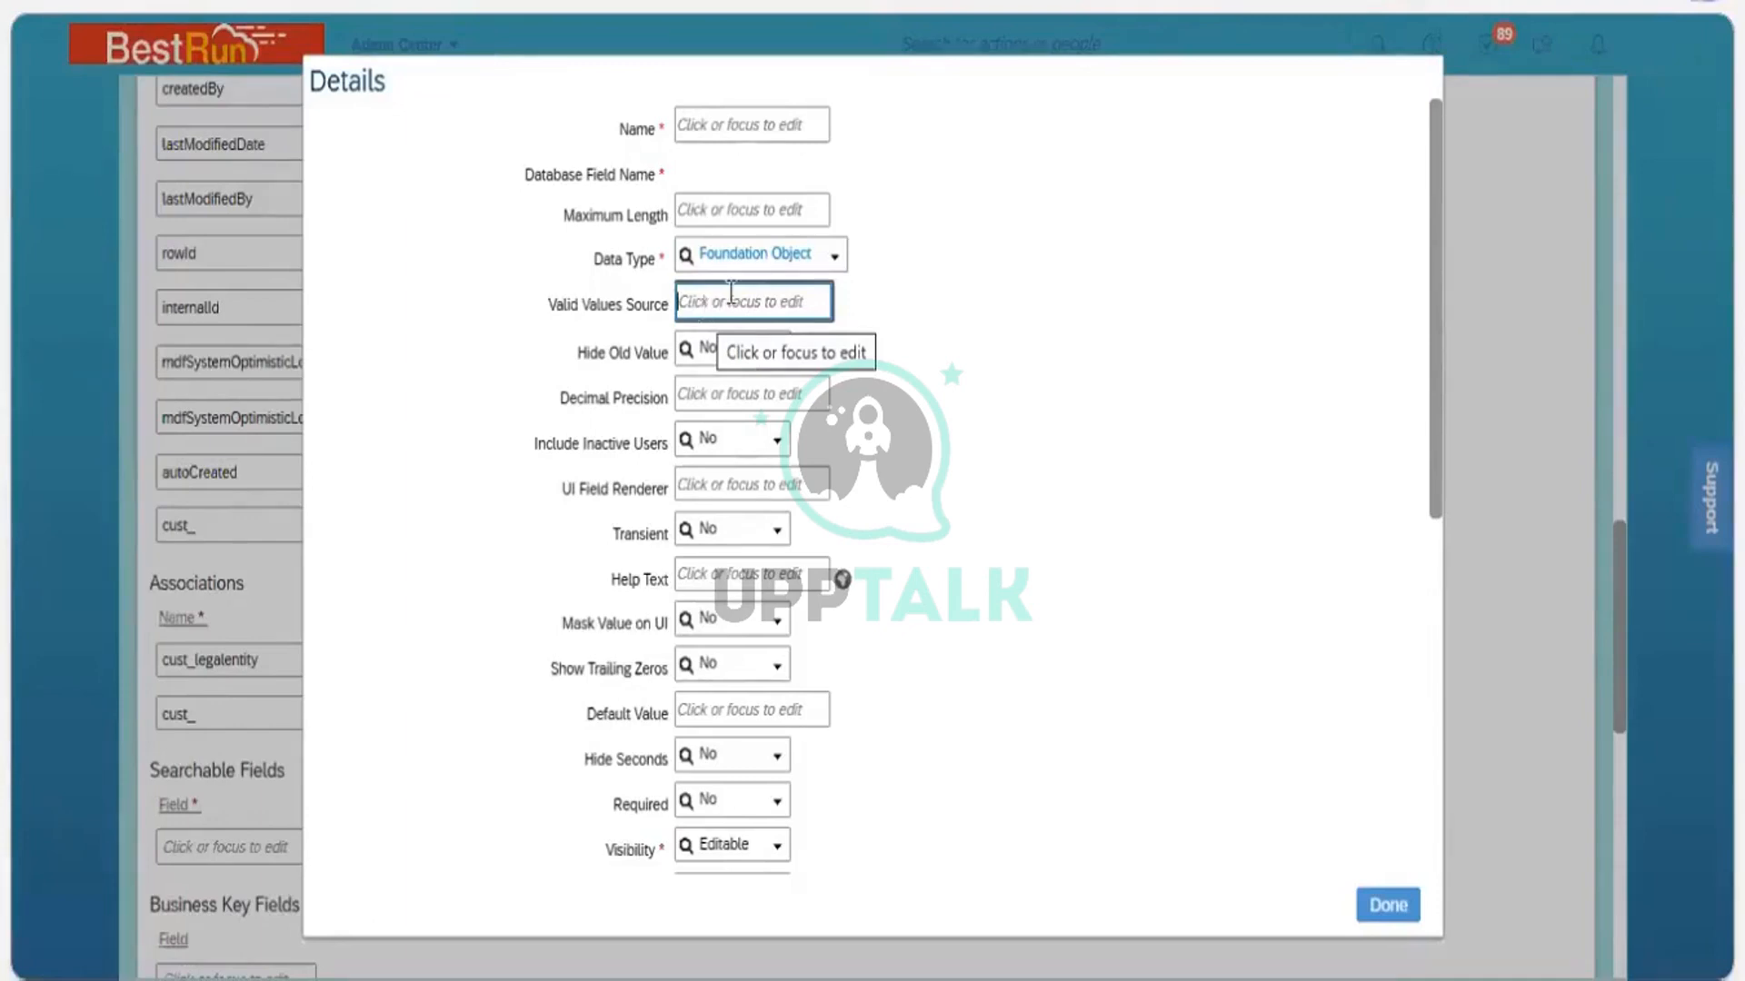
Change the new field's Data Type to Generic Object in its details and return to the field list
{"action": "left_click", "coordinate": [834, 262]}
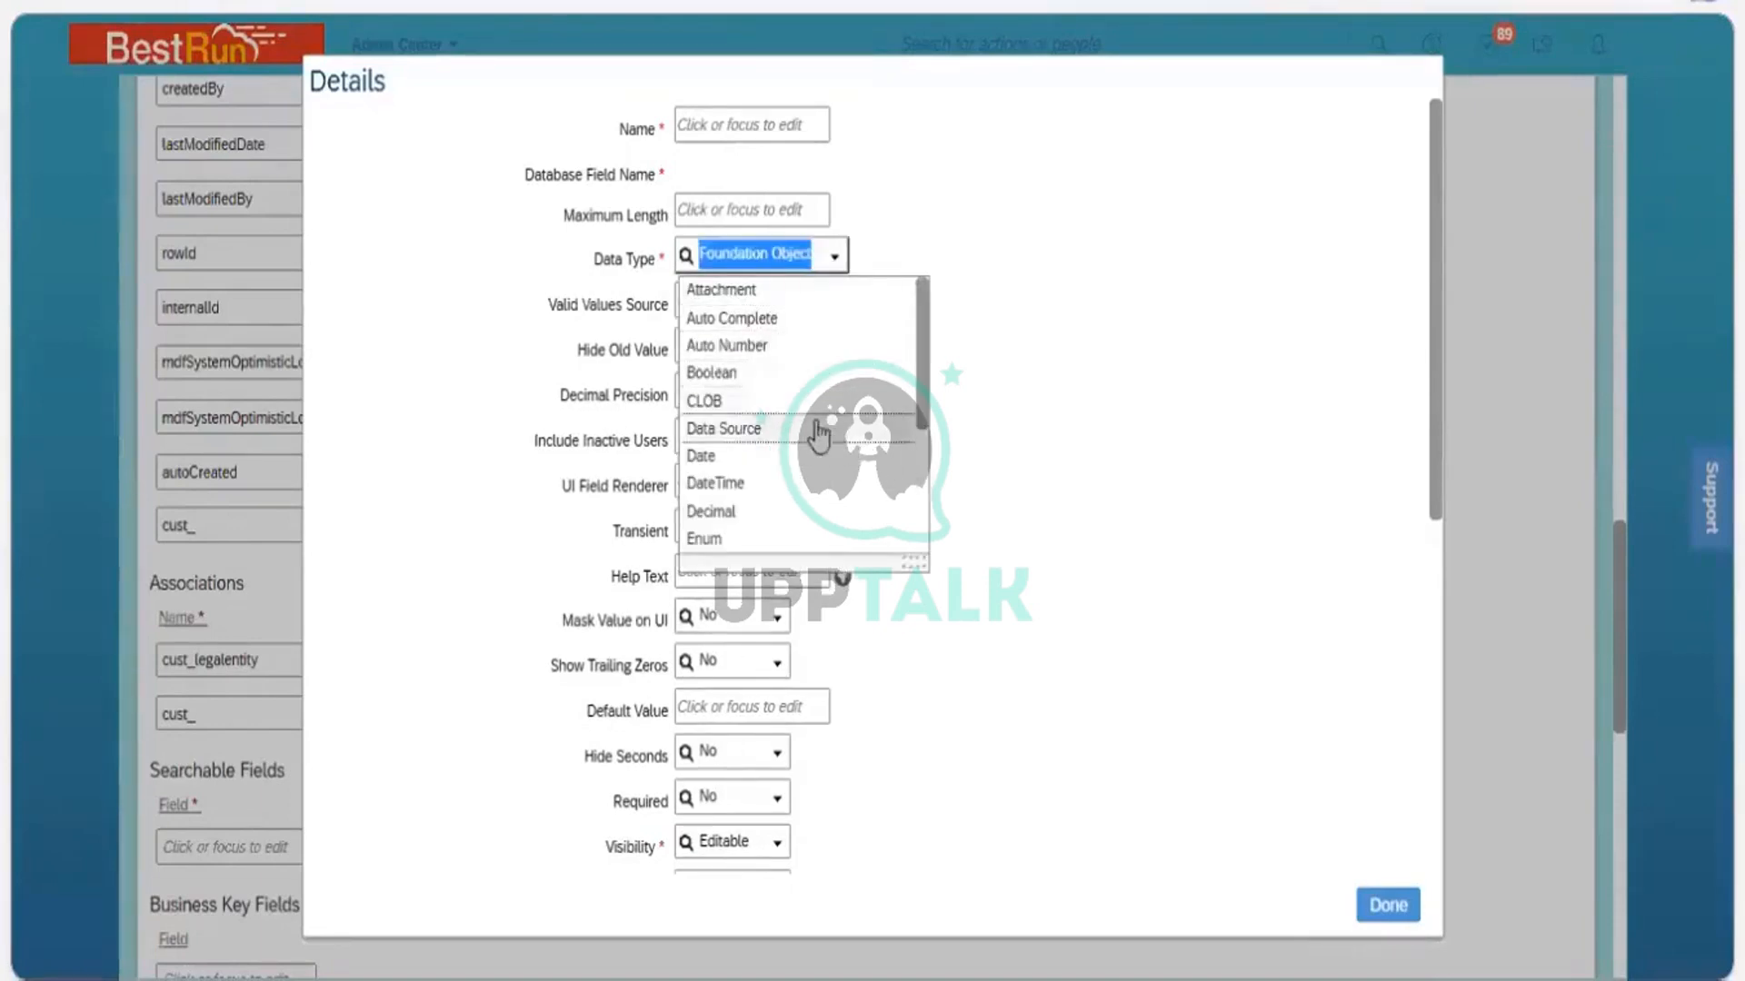
{"action": "scroll", "coordinate": [748, 393], "scroll_direction": "down", "scroll_amount": 4}
{"action": "key", "text": "Up"}
{"action": "key", "text": "Return"}
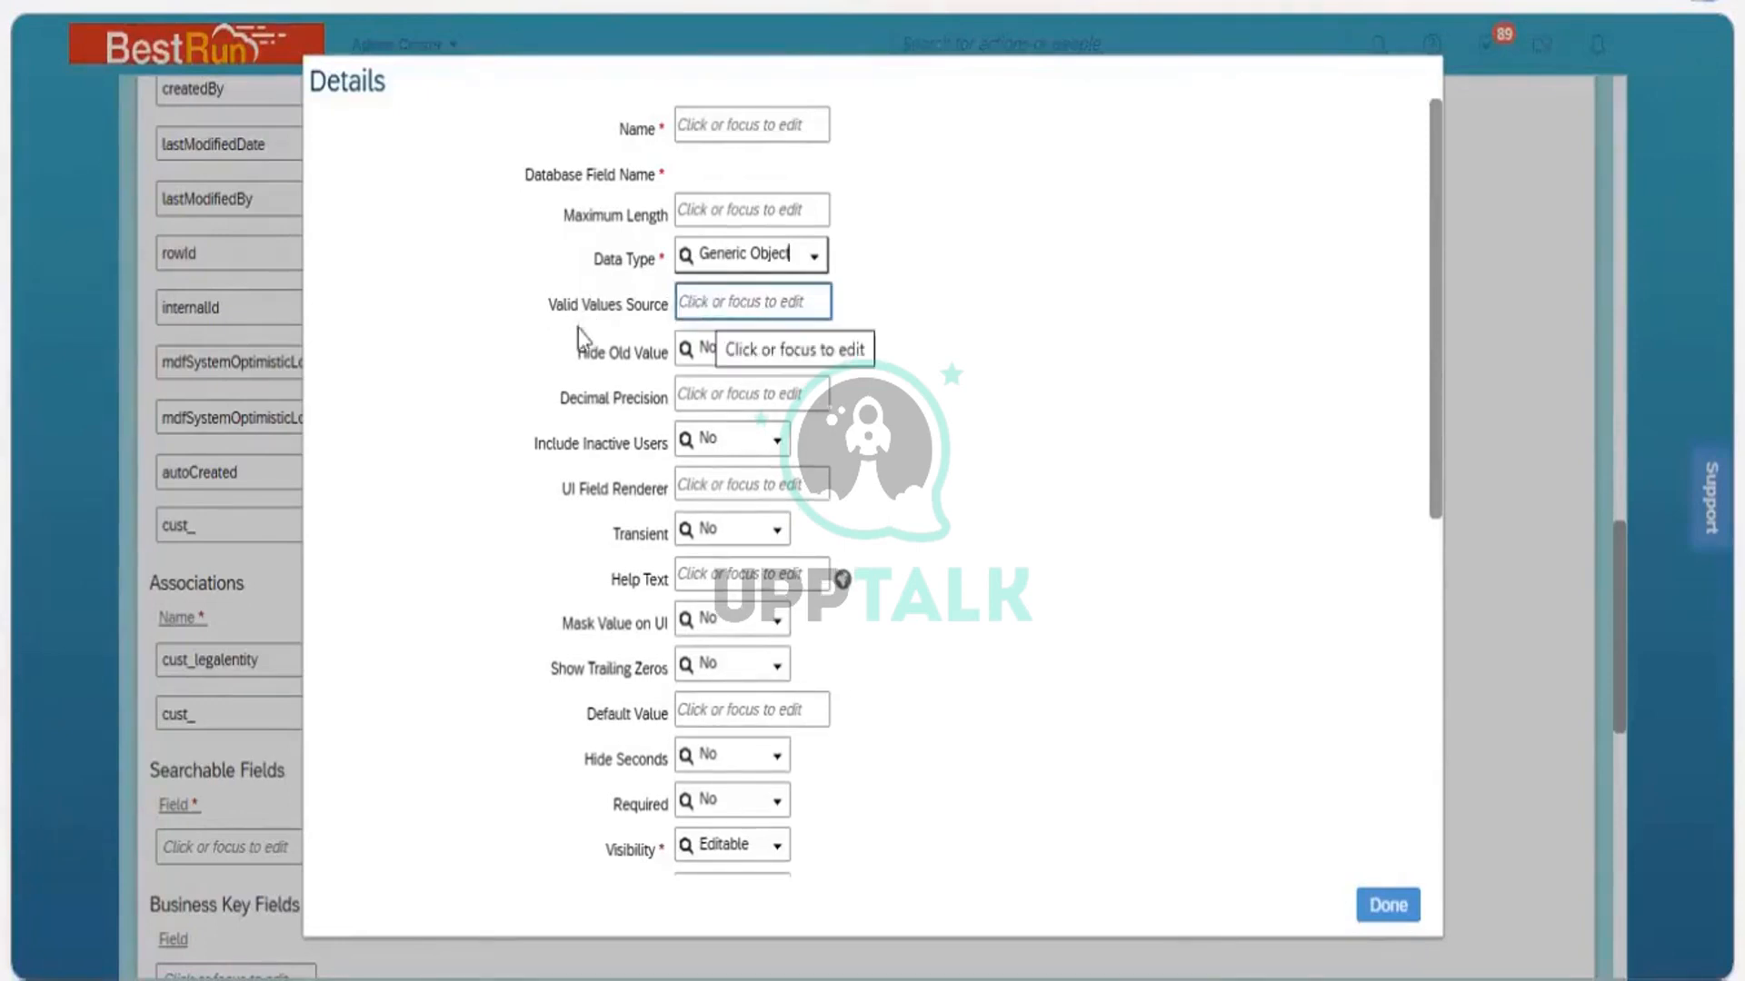
{"action": "key", "text": "Tab"}
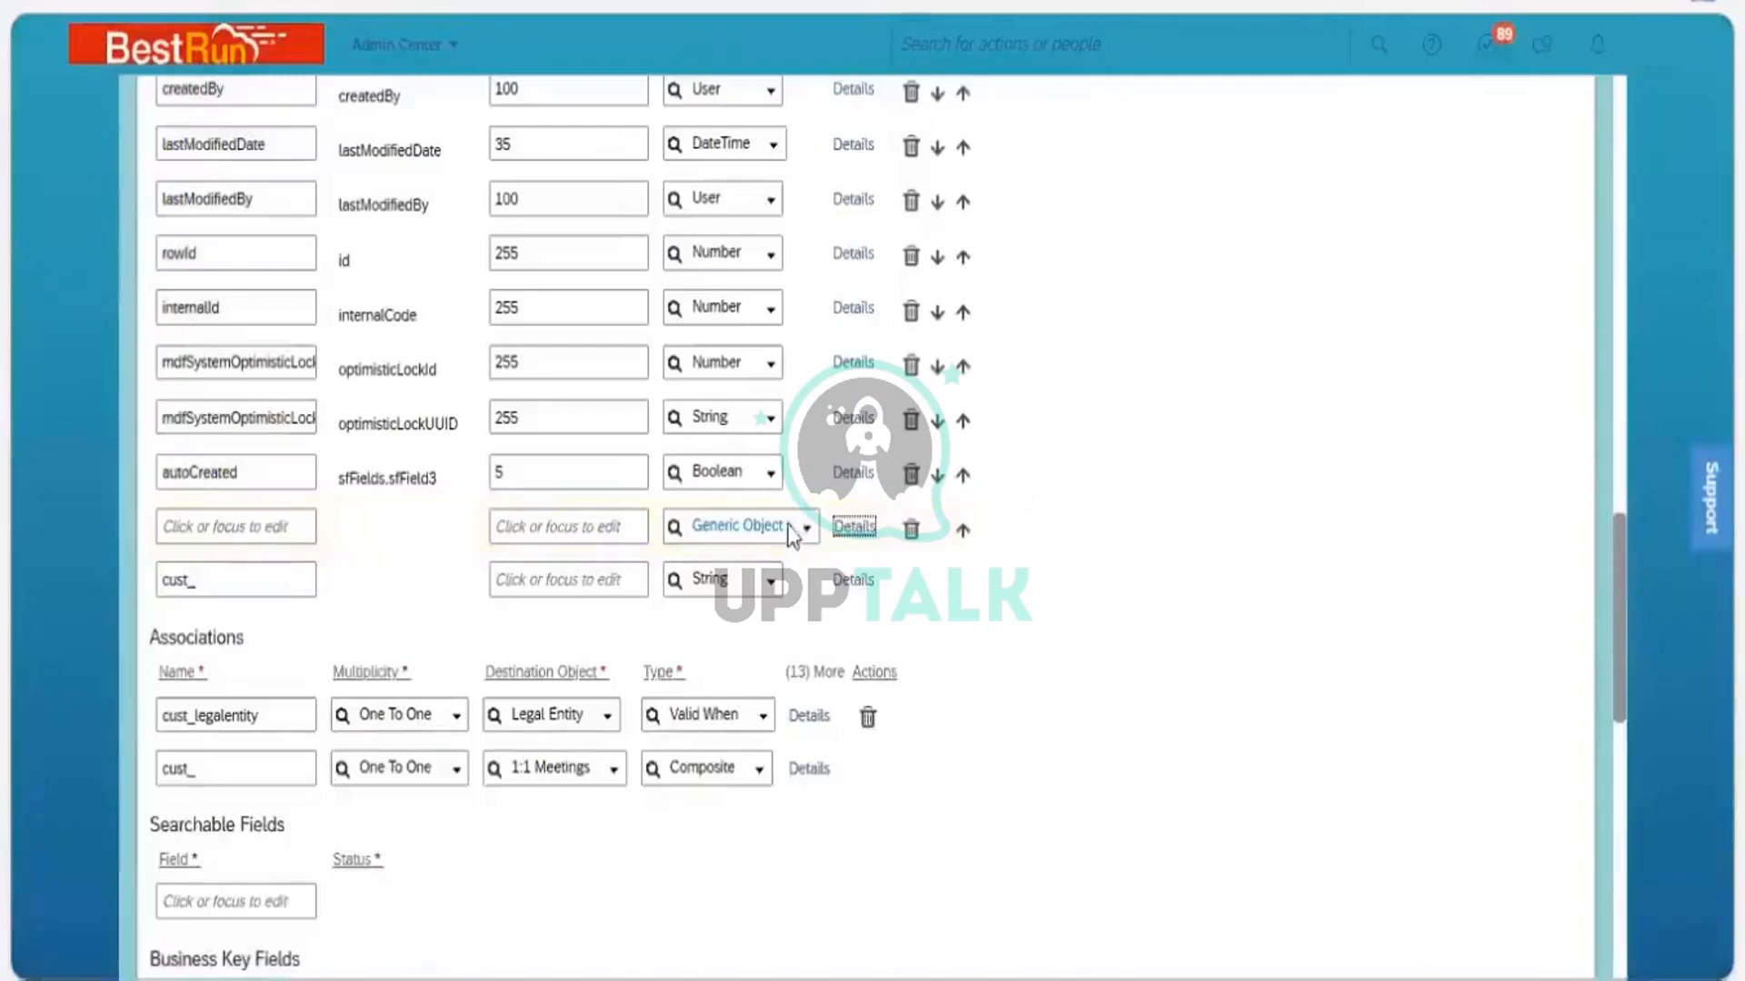
Set the data type of the new unnamed field below autoCreated to Time
{"action": "left_click", "coordinate": [806, 529]}
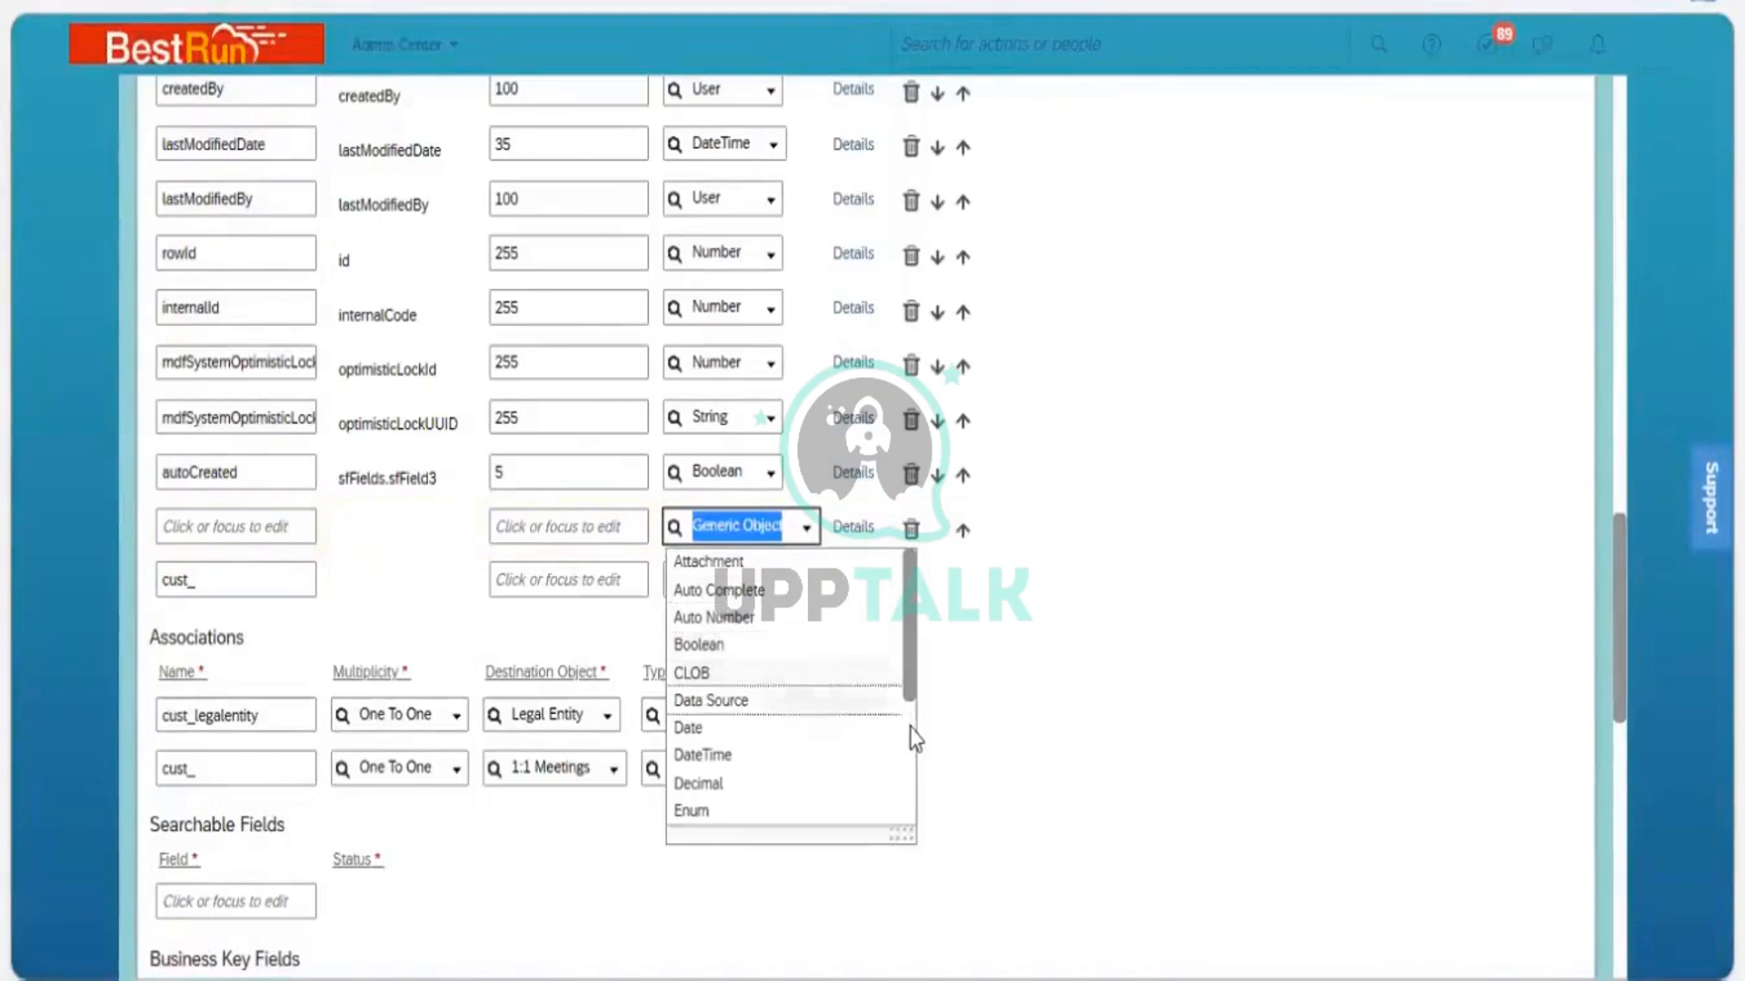
{"action": "scroll", "coordinate": [787, 636], "scroll_direction": "down", "scroll_amount": 3}
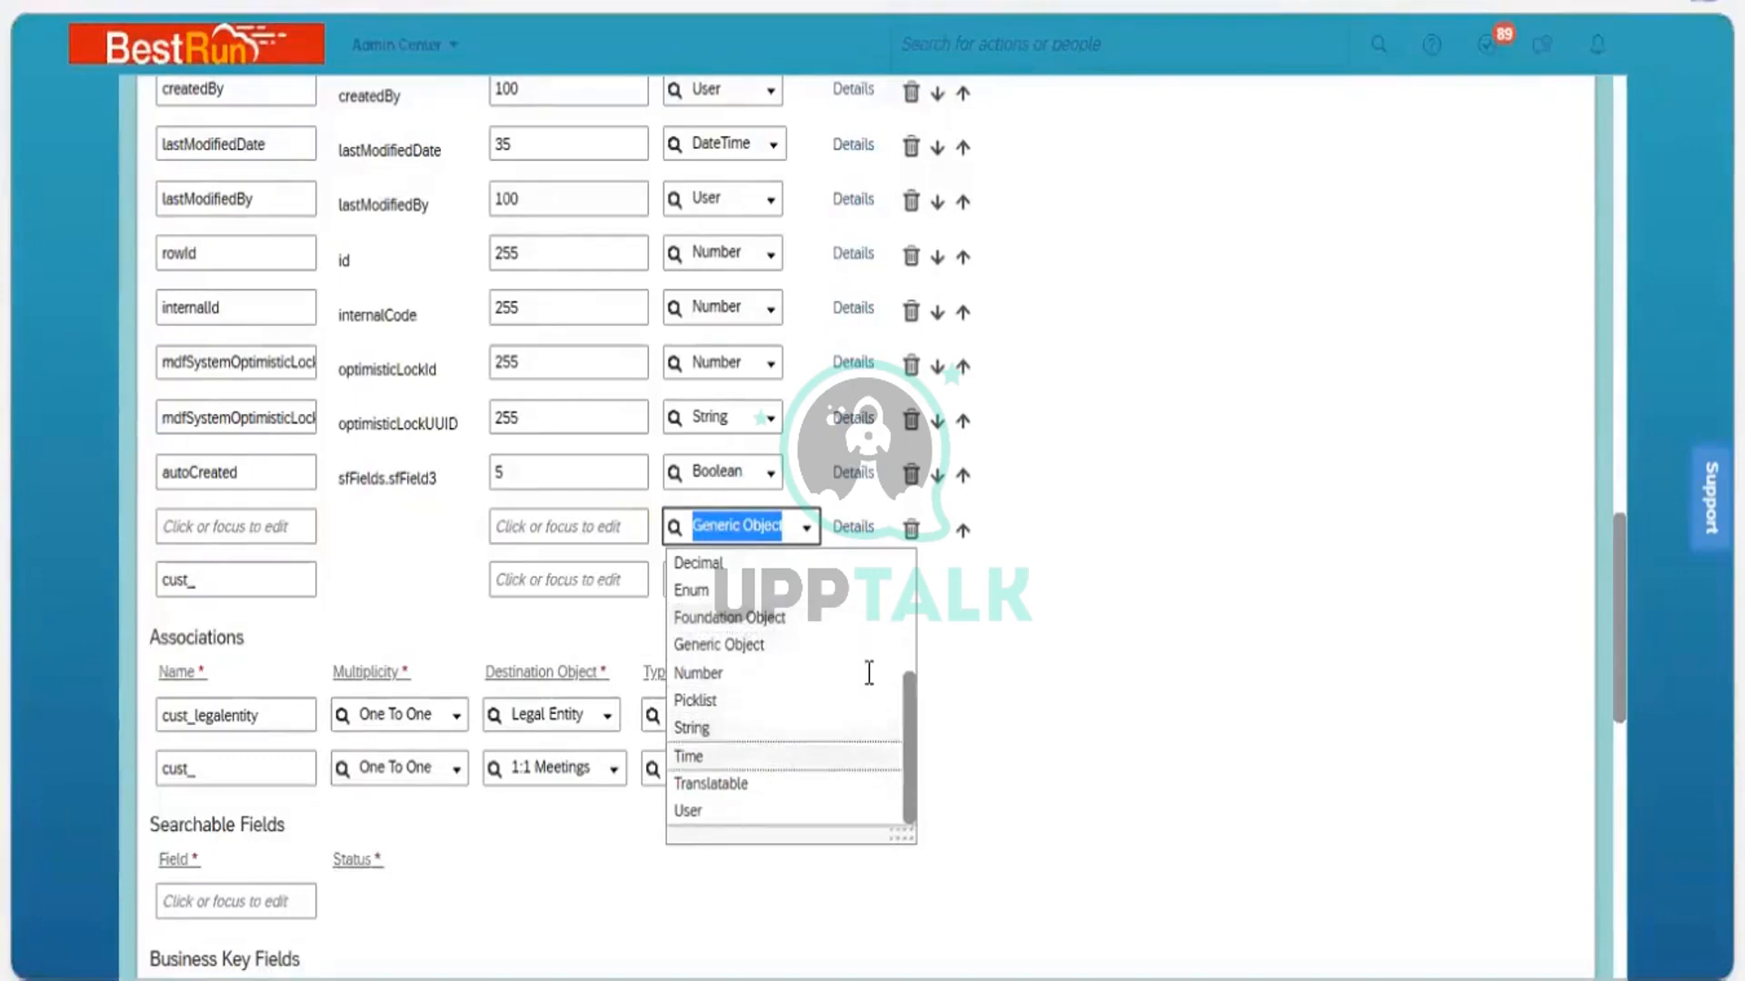
{"action": "left_click", "coordinate": [773, 756]}
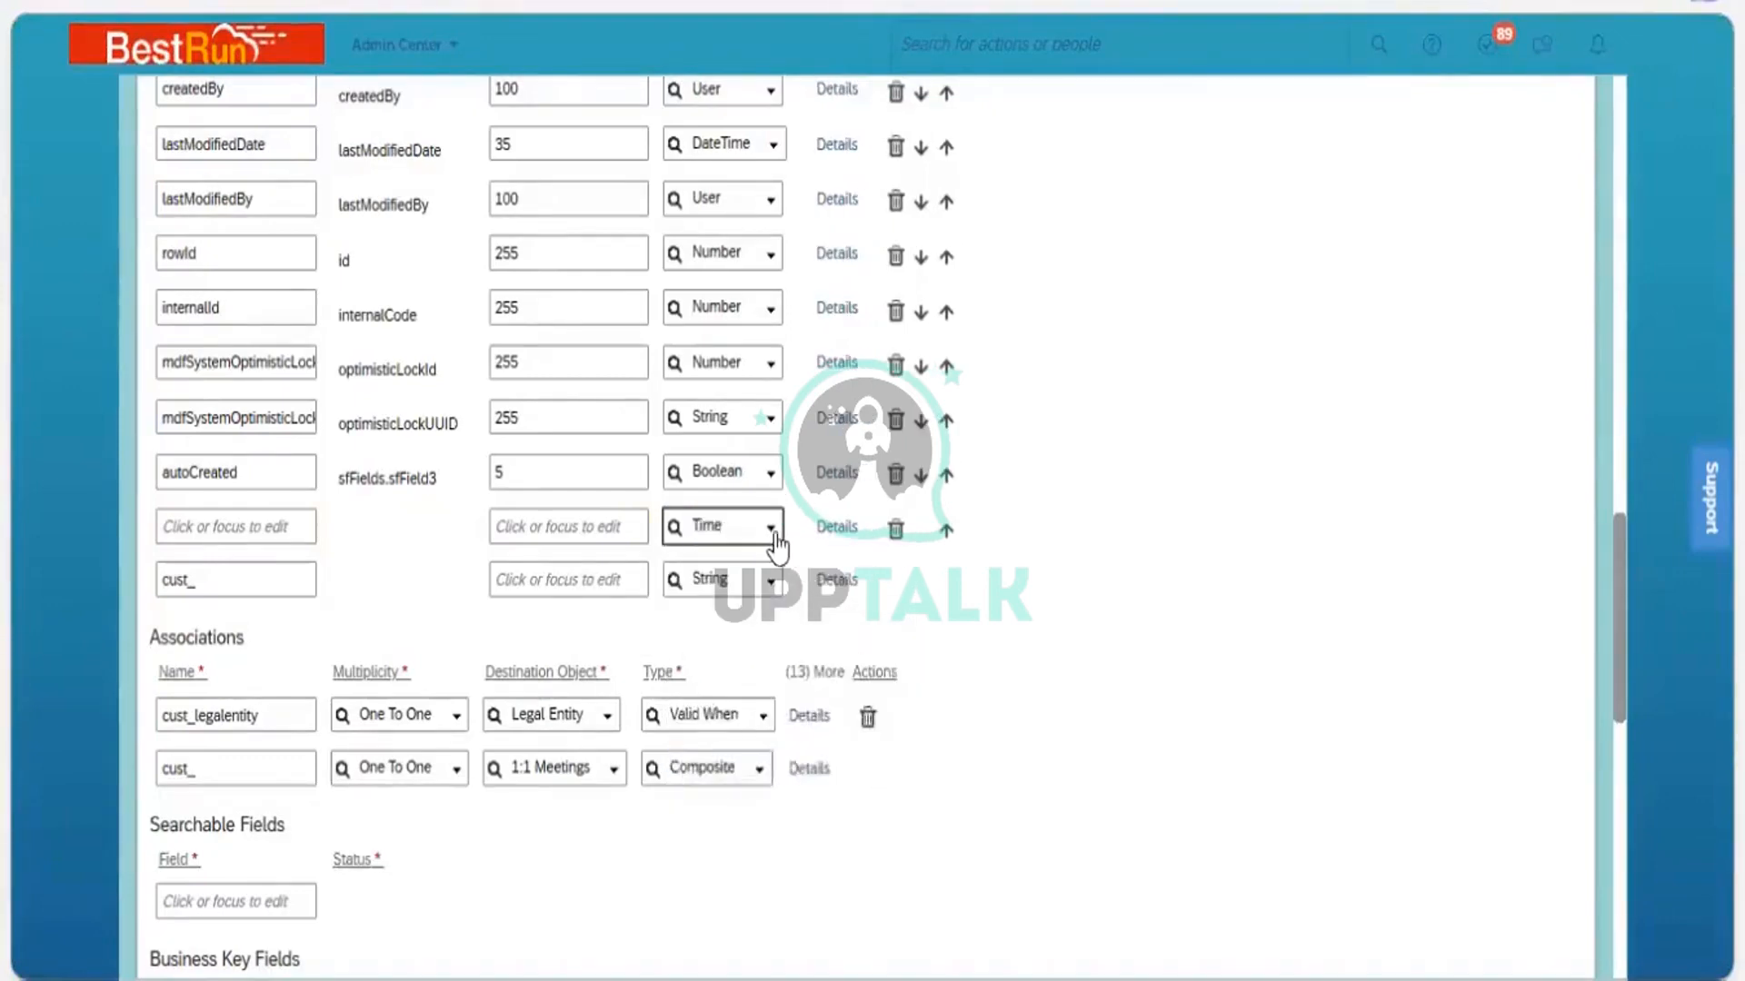
Look through the full list of data types offered for the unnamed Time field, keeping its selection
{"action": "left_click", "coordinate": [772, 534]}
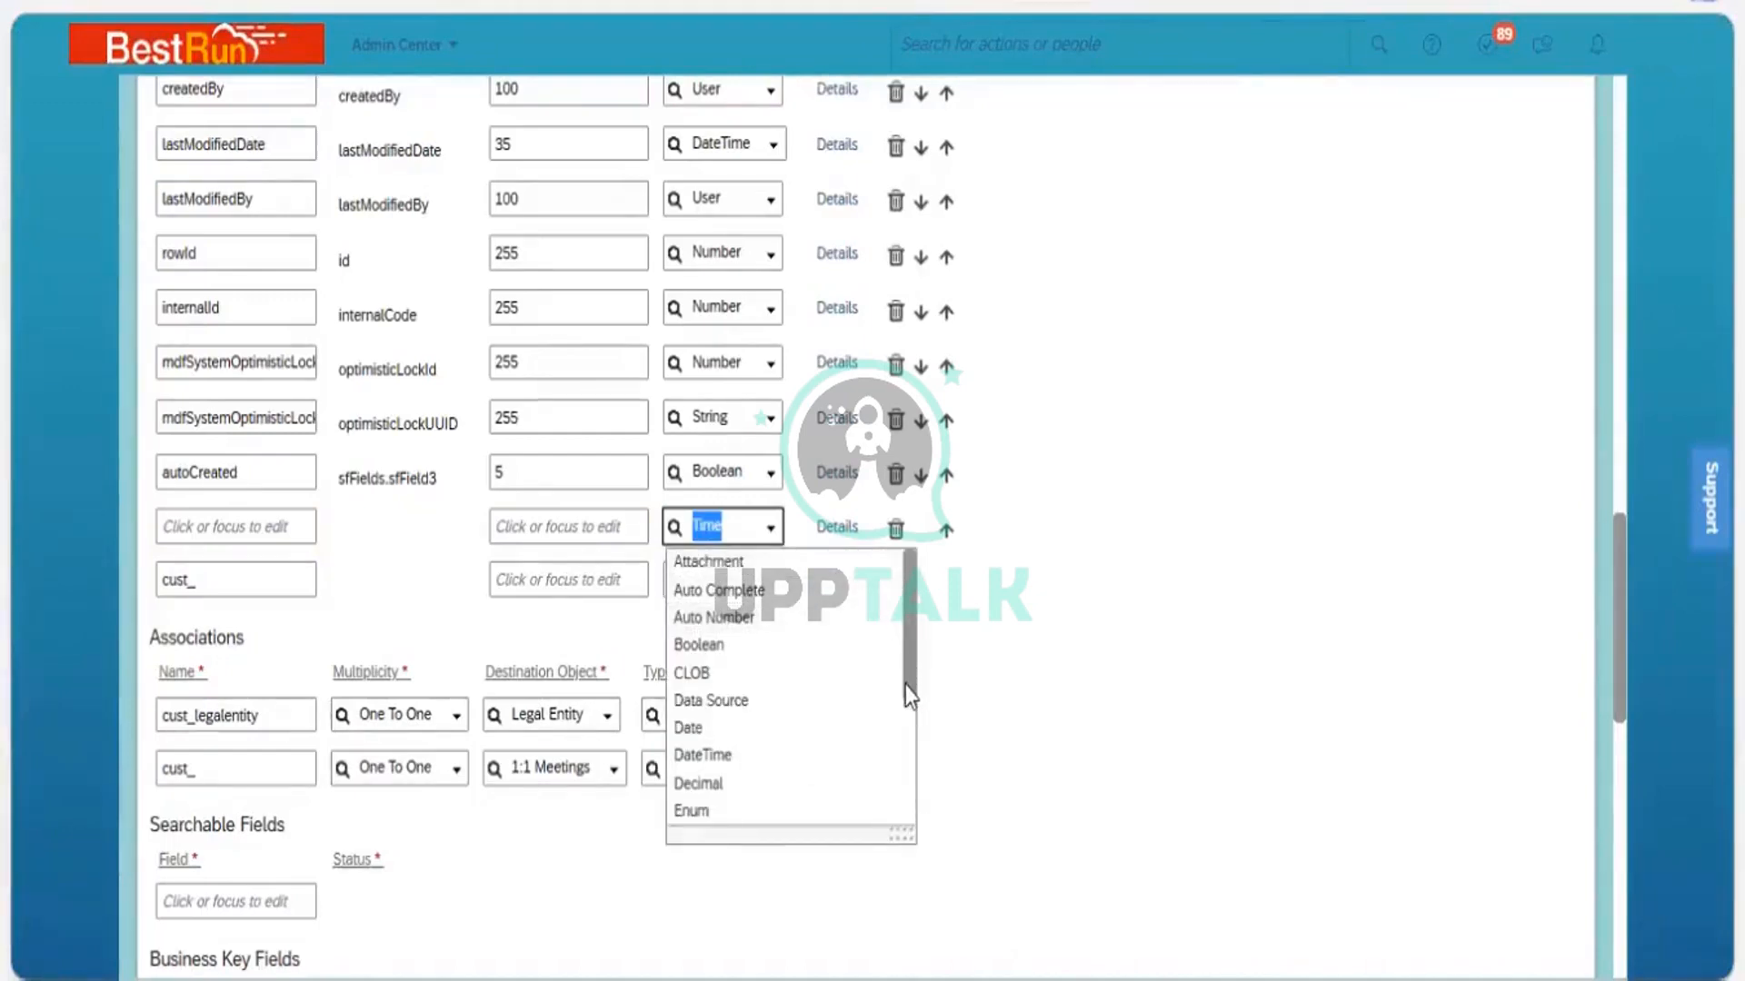
{"action": "scroll", "coordinate": [908, 745], "scroll_direction": "down", "scroll_amount": 1}
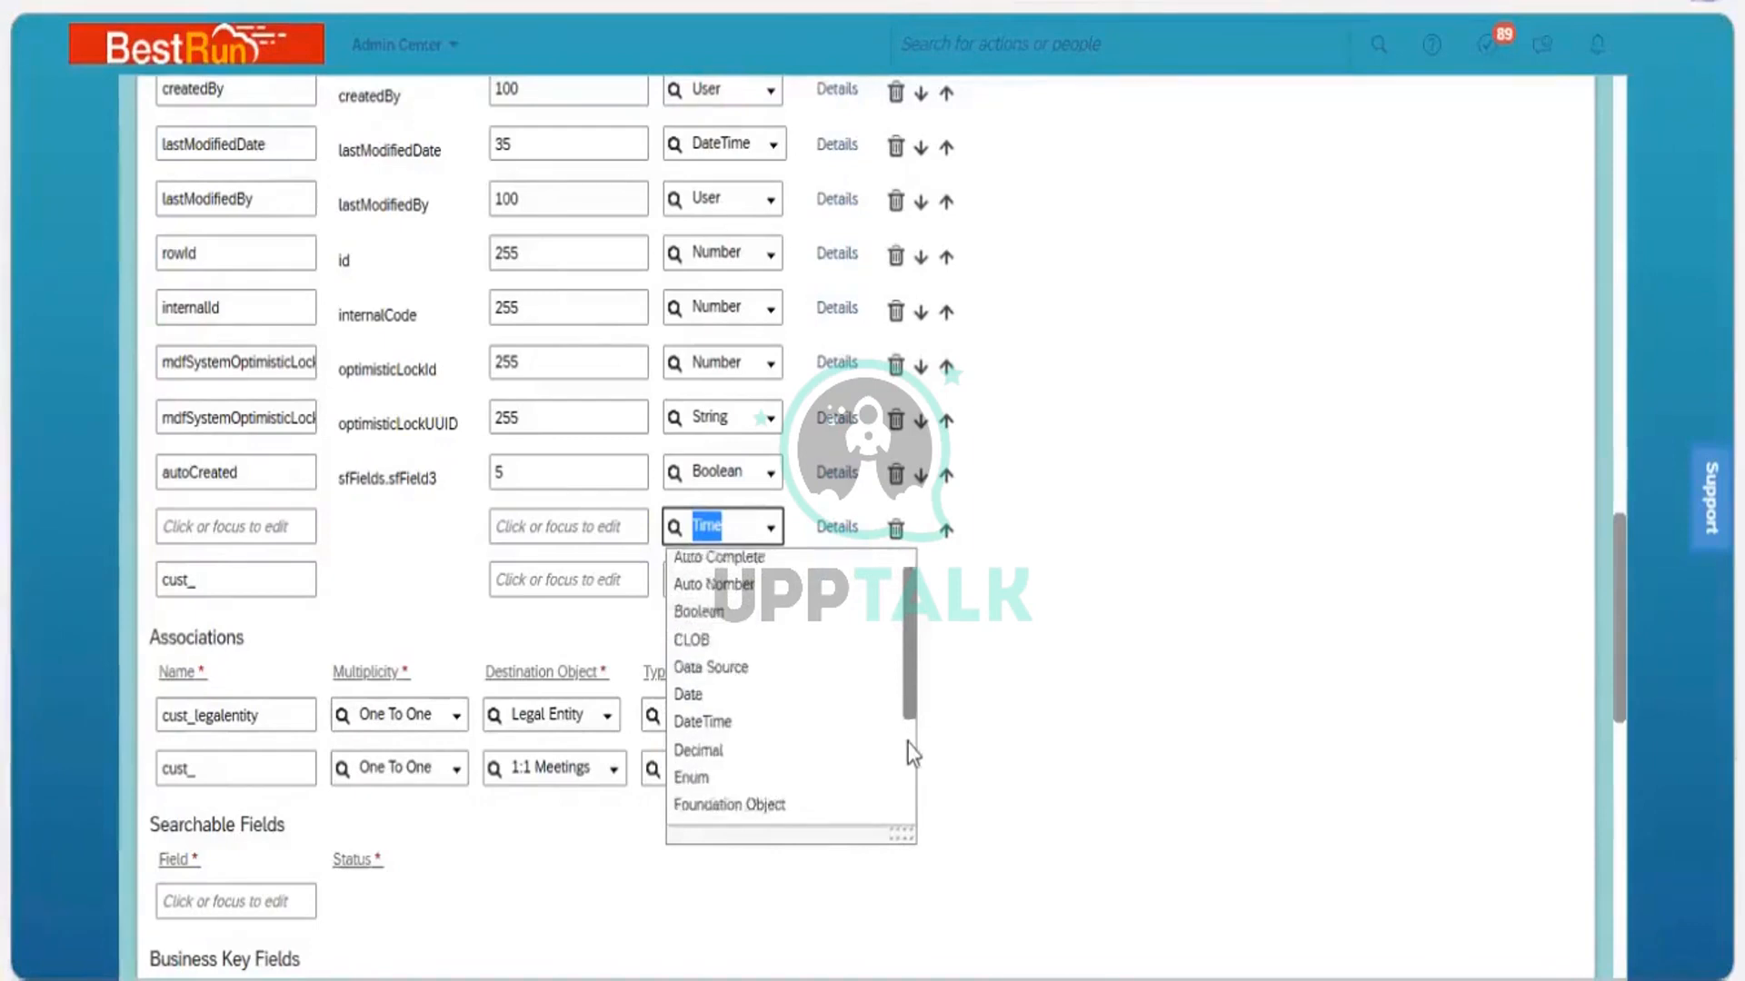
{"action": "scroll", "coordinate": [912, 752], "scroll_direction": "down", "scroll_amount": 6}
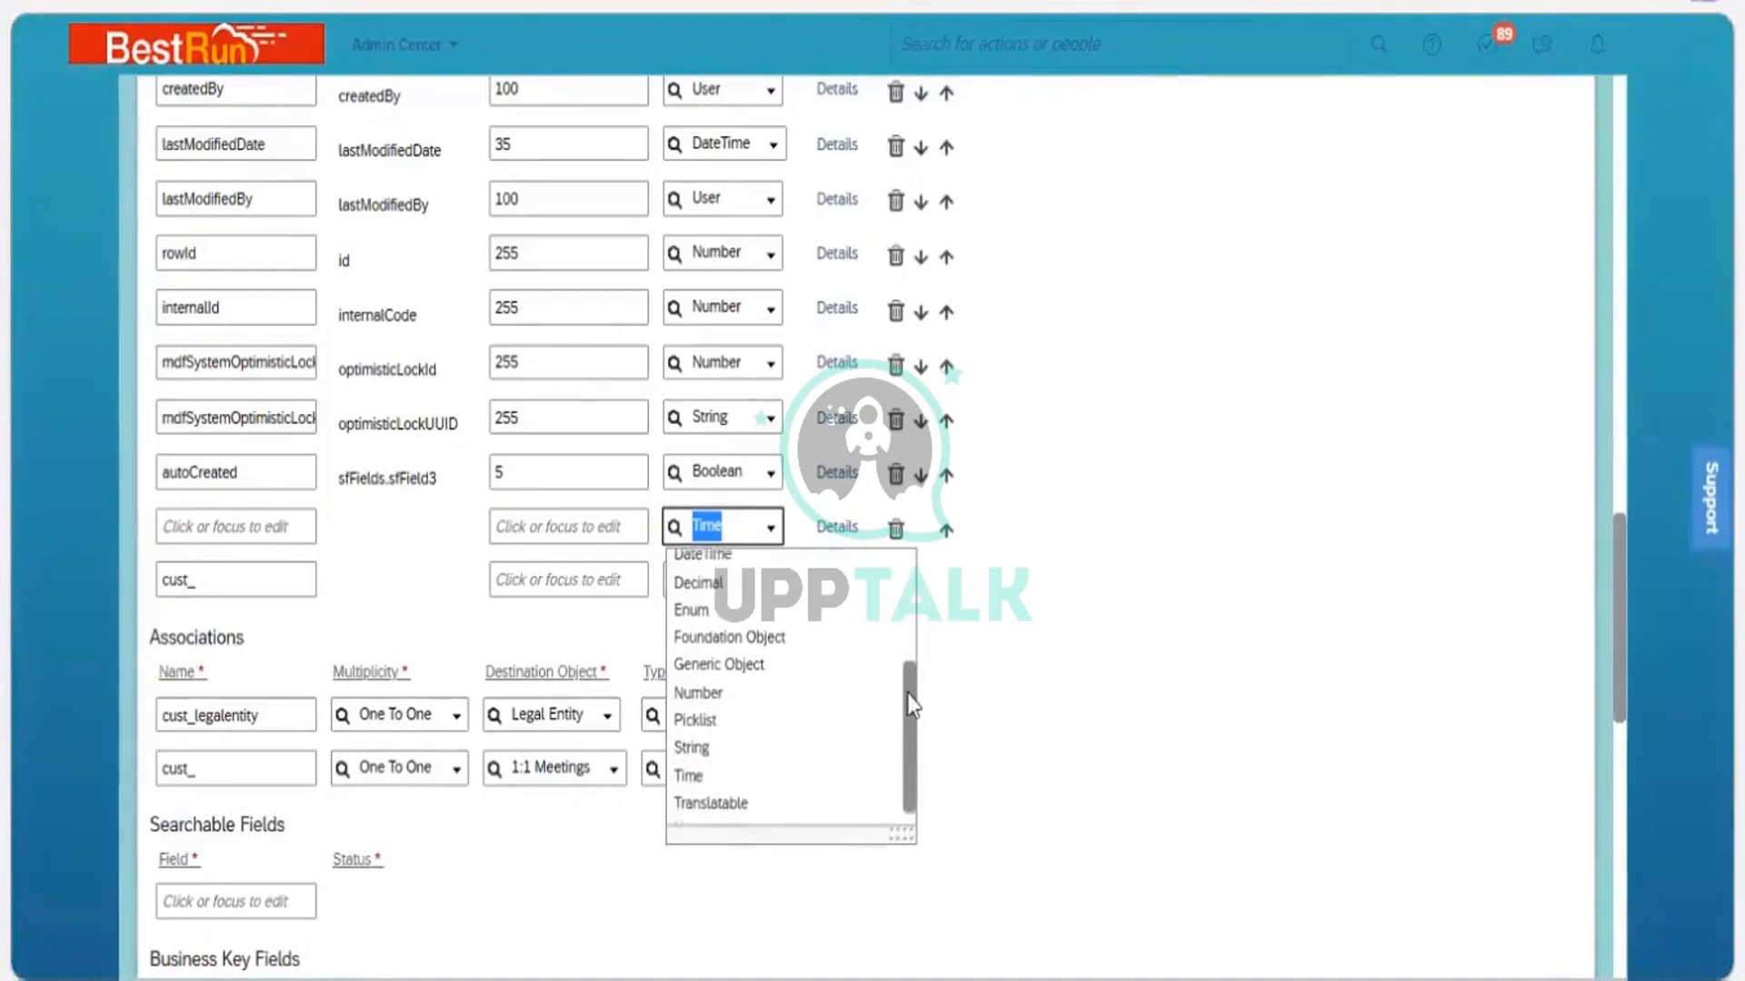
{"action": "scroll", "coordinate": [911, 639], "scroll_direction": "up", "scroll_amount": 7}
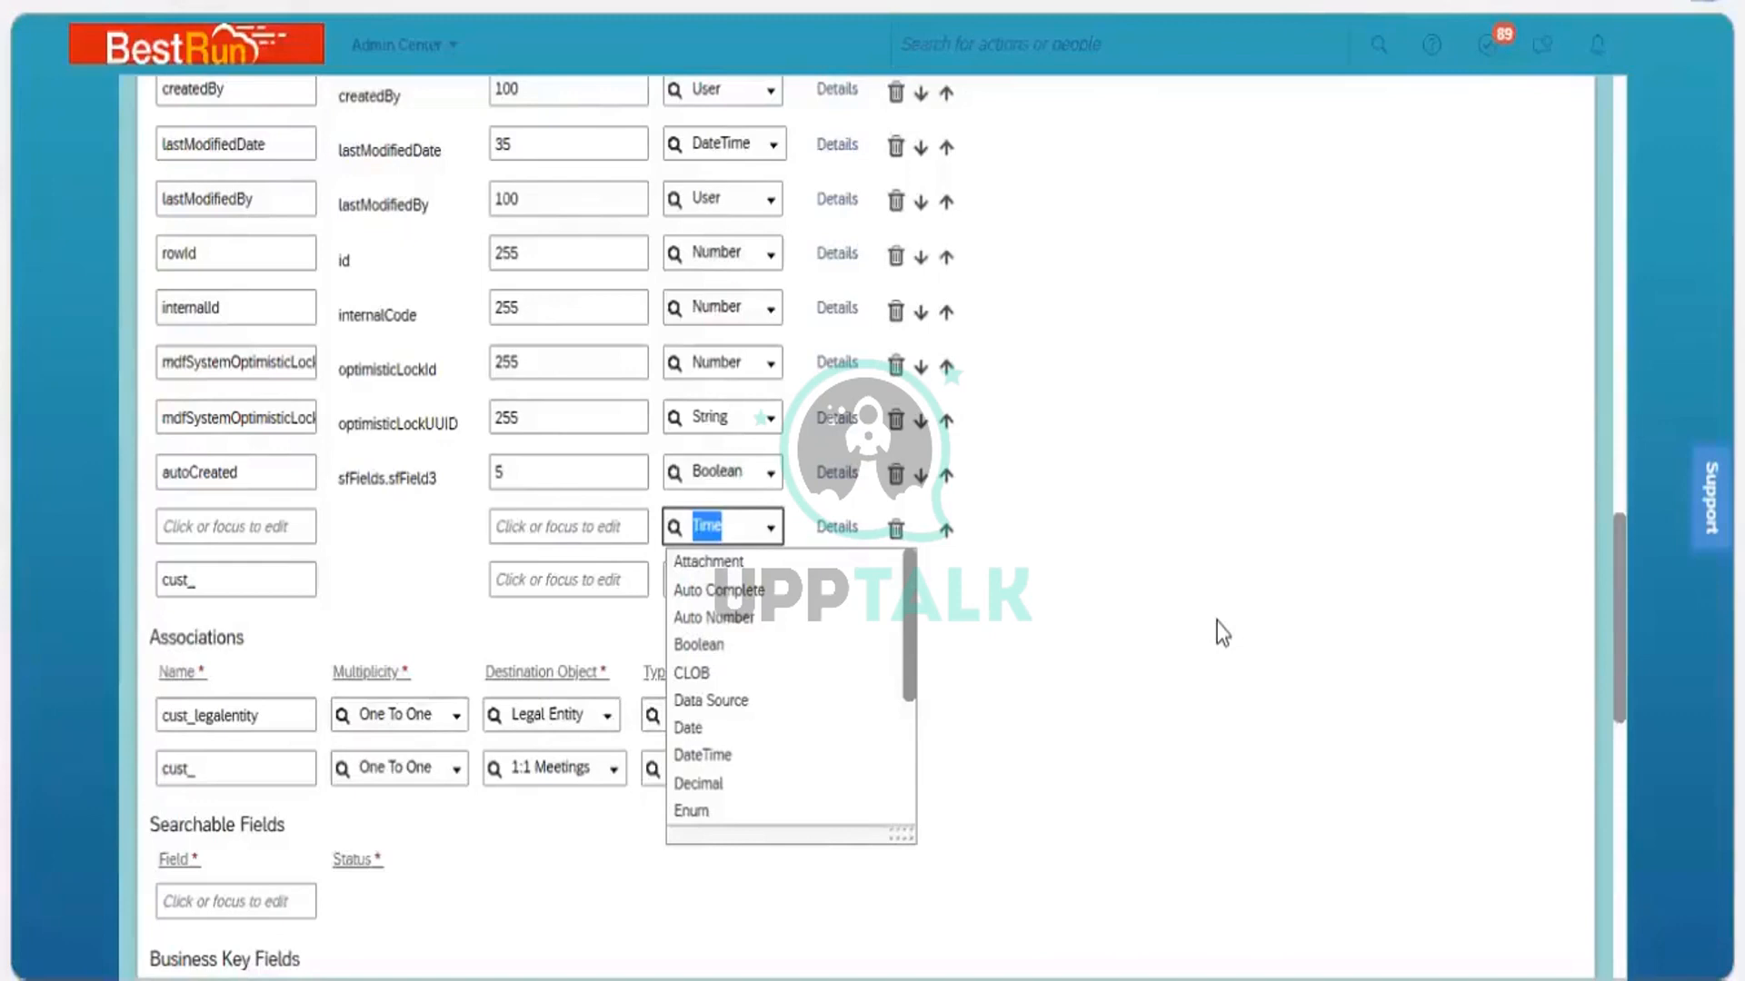
{"action": "left_click", "coordinate": [1614, 697]}
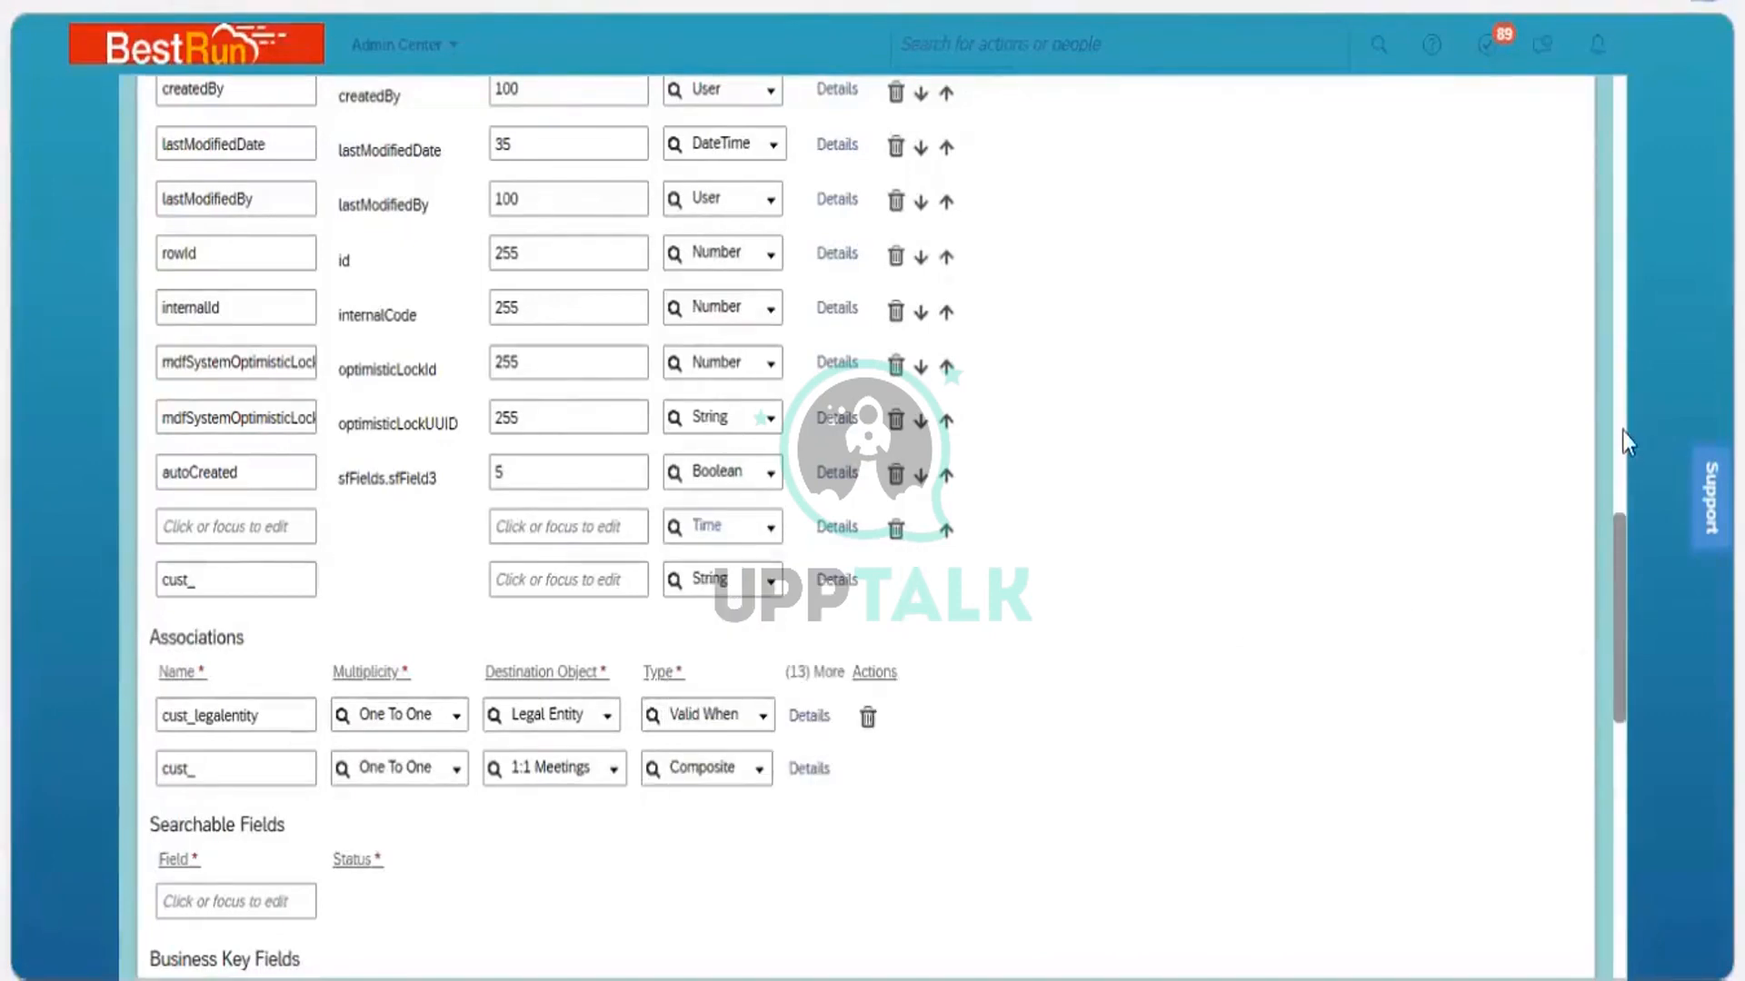
Open the details of the unnamed Time field and check its Data Type setting
{"action": "left_click", "coordinate": [1617, 473]}
{"action": "left_click_drag", "start_coordinate": [1617, 476], "coordinate": [1631, 659]}
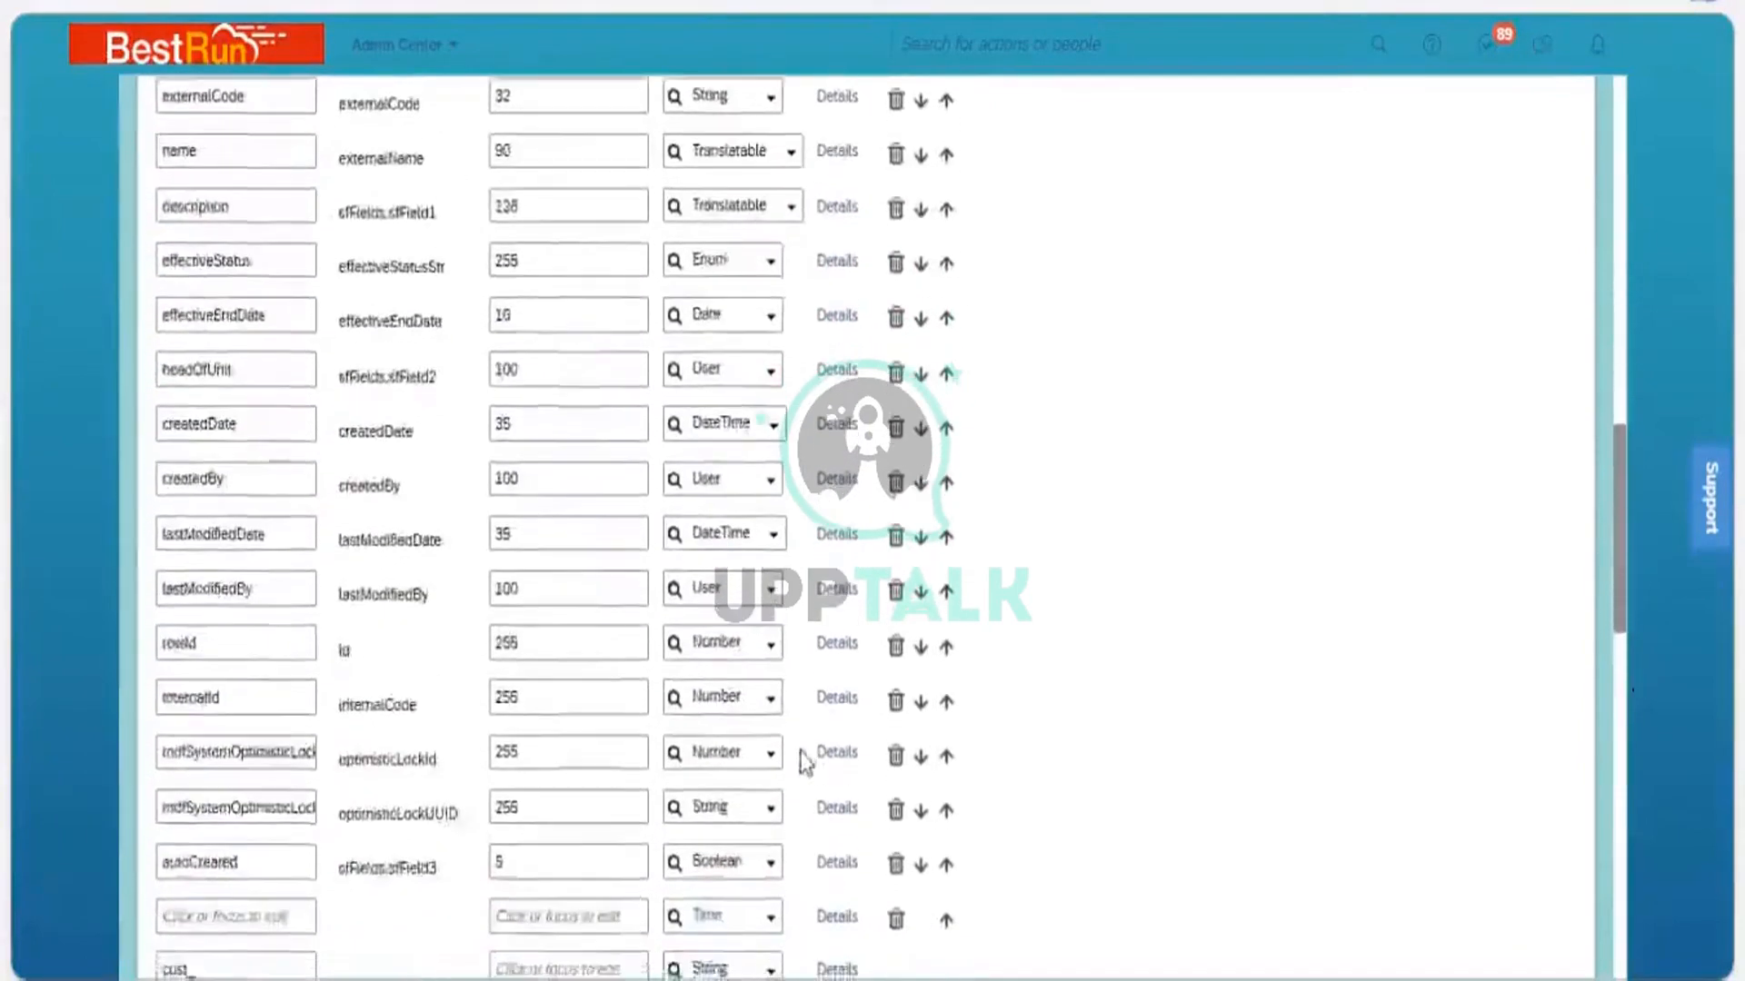
{"action": "left_click", "coordinate": [835, 660]}
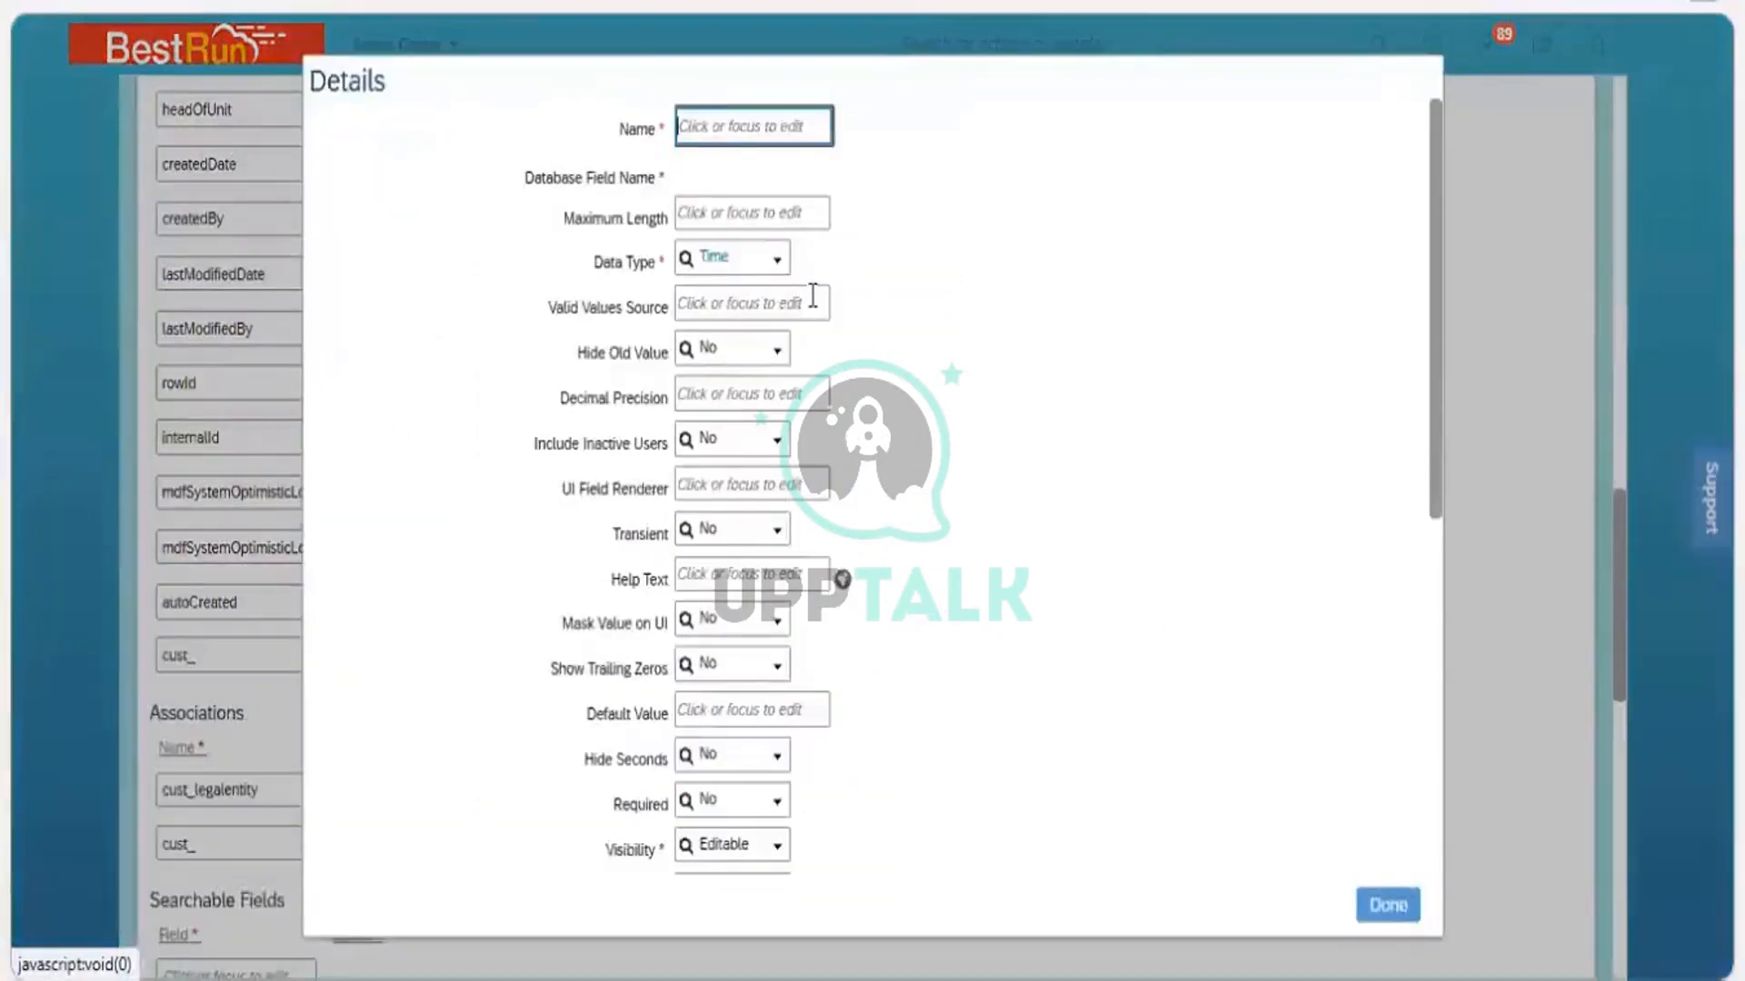
{"action": "left_click", "coordinate": [778, 259]}
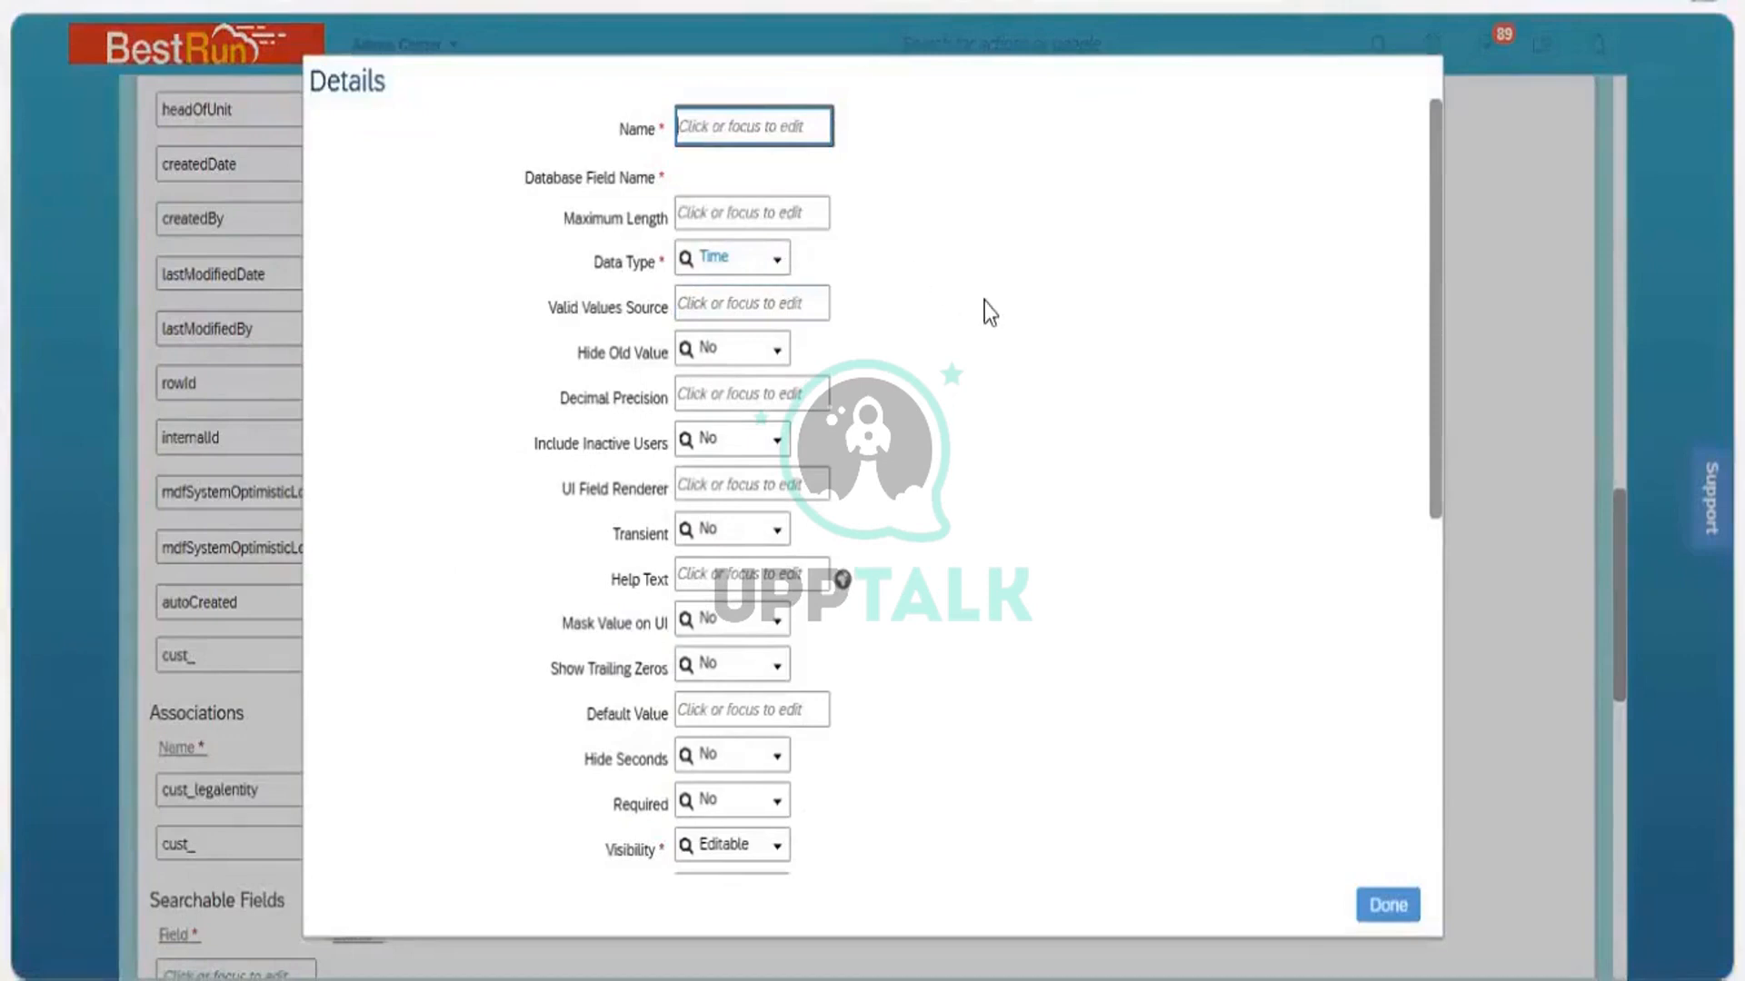
Examine the settings in the unnamed Time field's details, from Valid Values Source through Label to the Rules and Field Criteria sections
{"action": "left_click", "coordinate": [891, 291]}
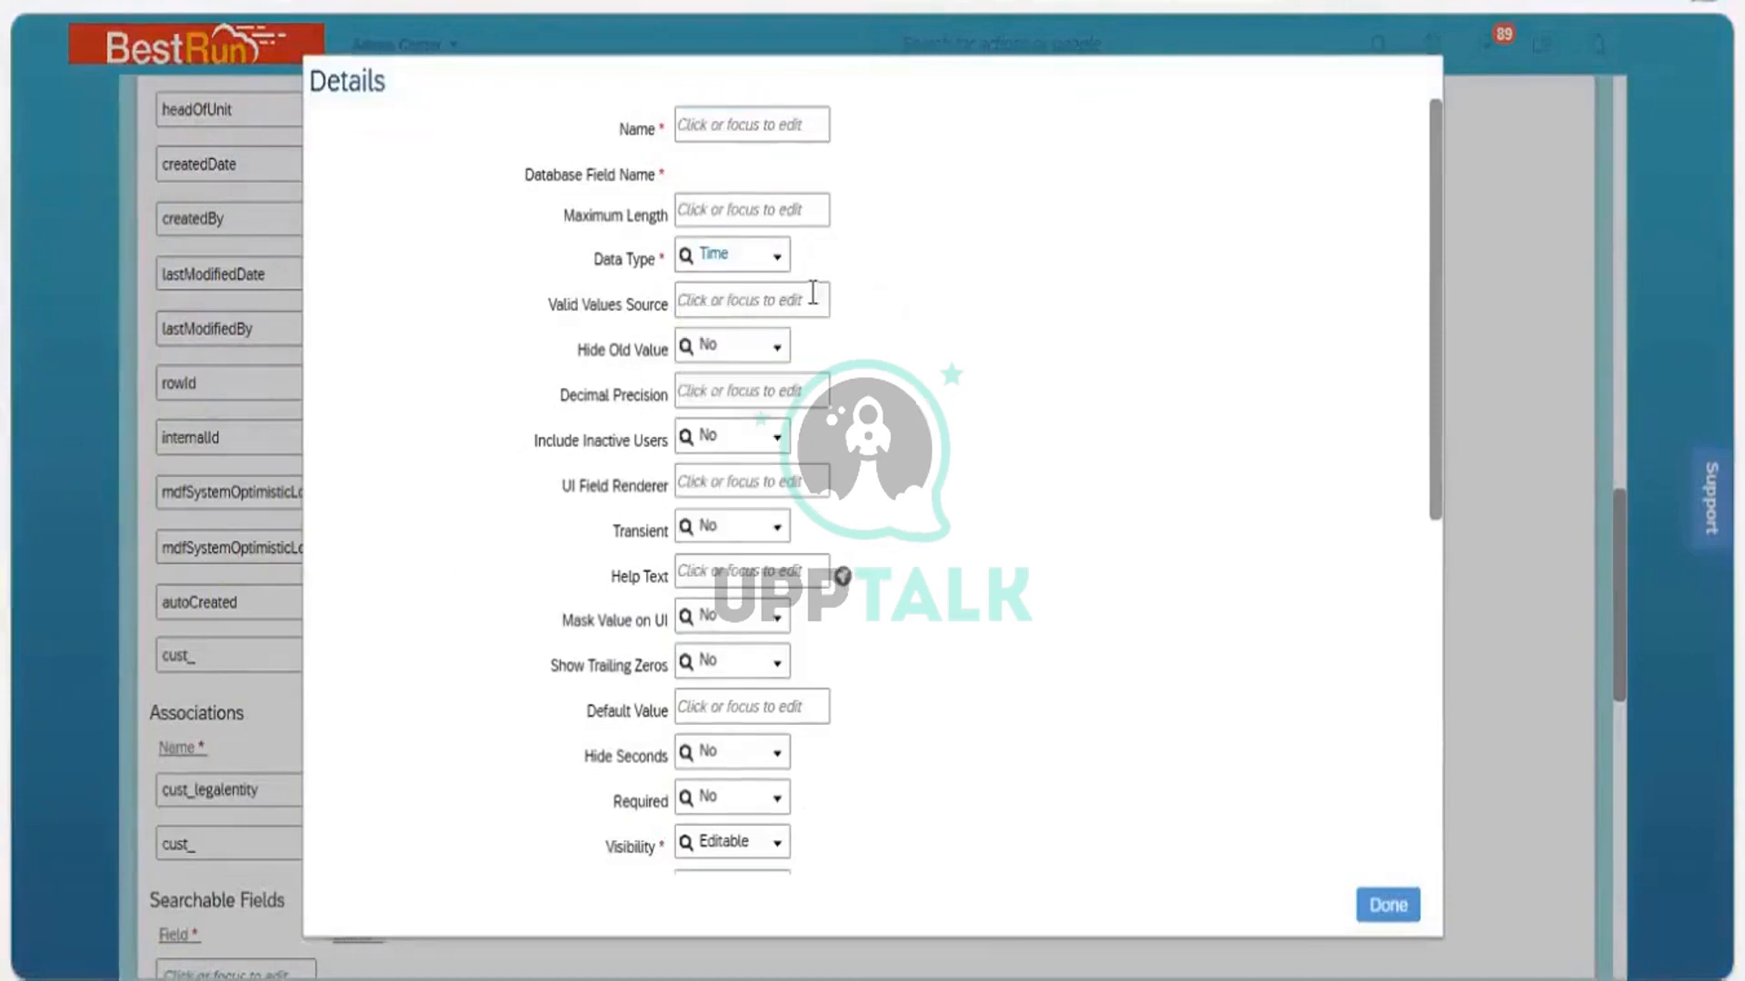
{"action": "left_click", "coordinate": [743, 300]}
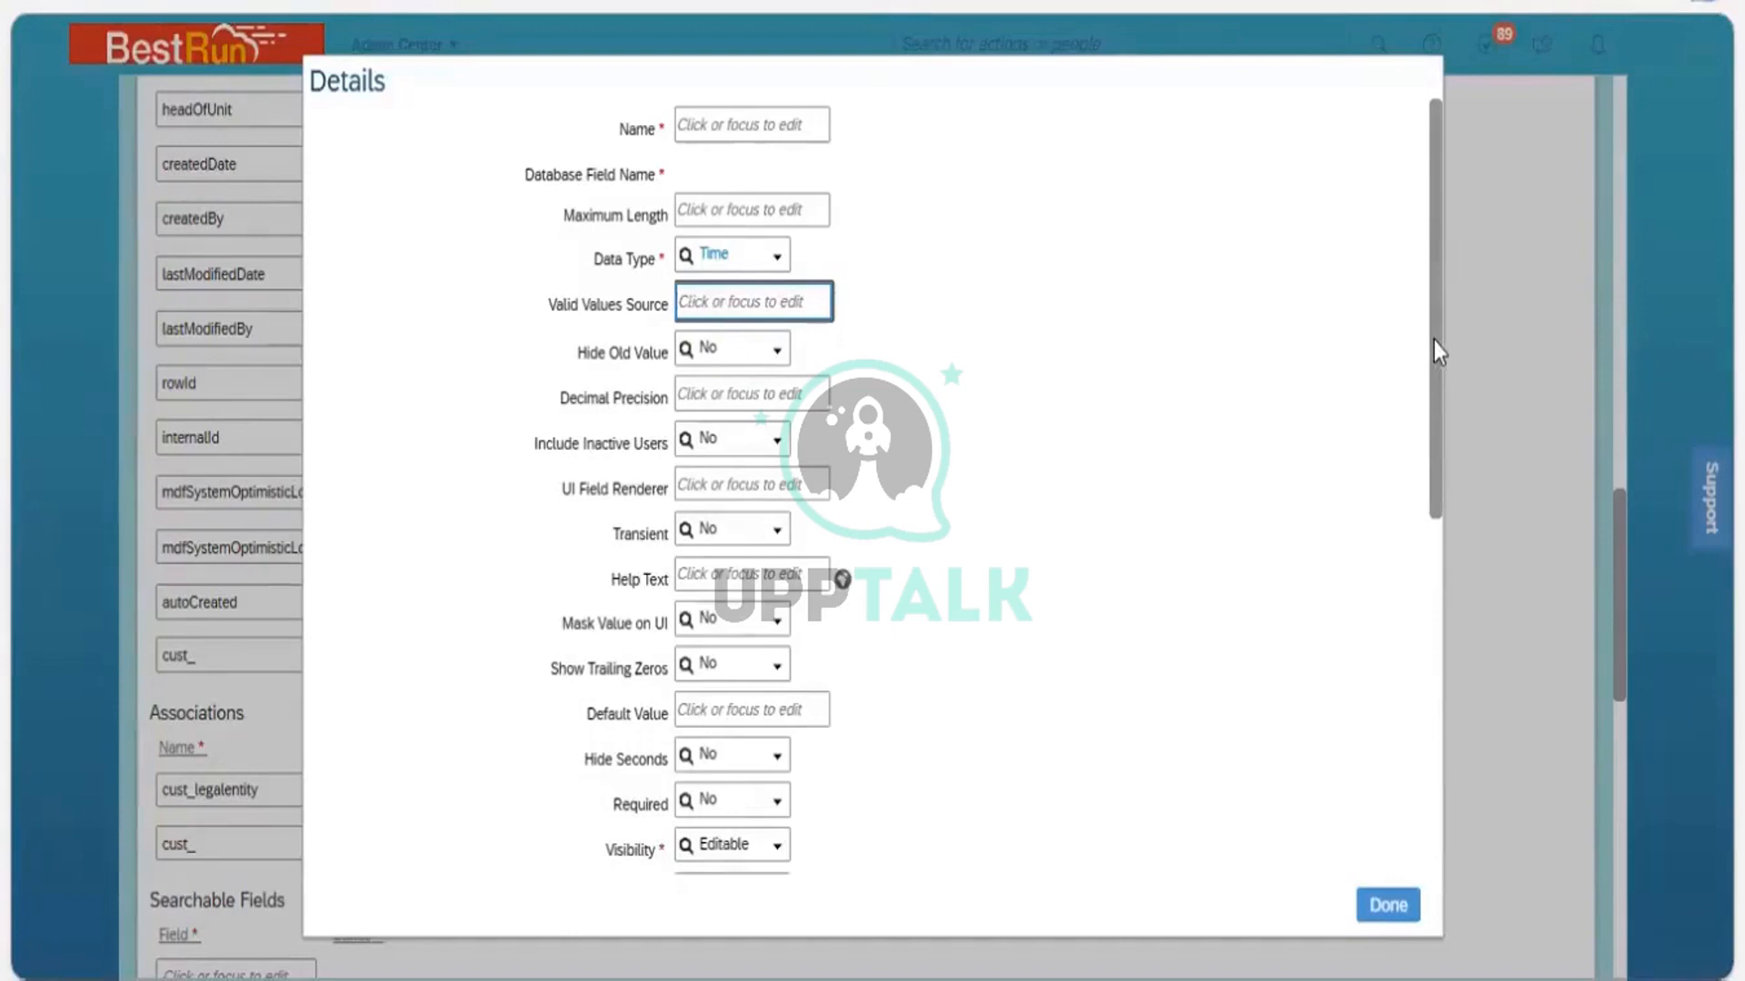
{"action": "left_click_drag", "start_coordinate": [1429, 356], "coordinate": [1435, 428]}
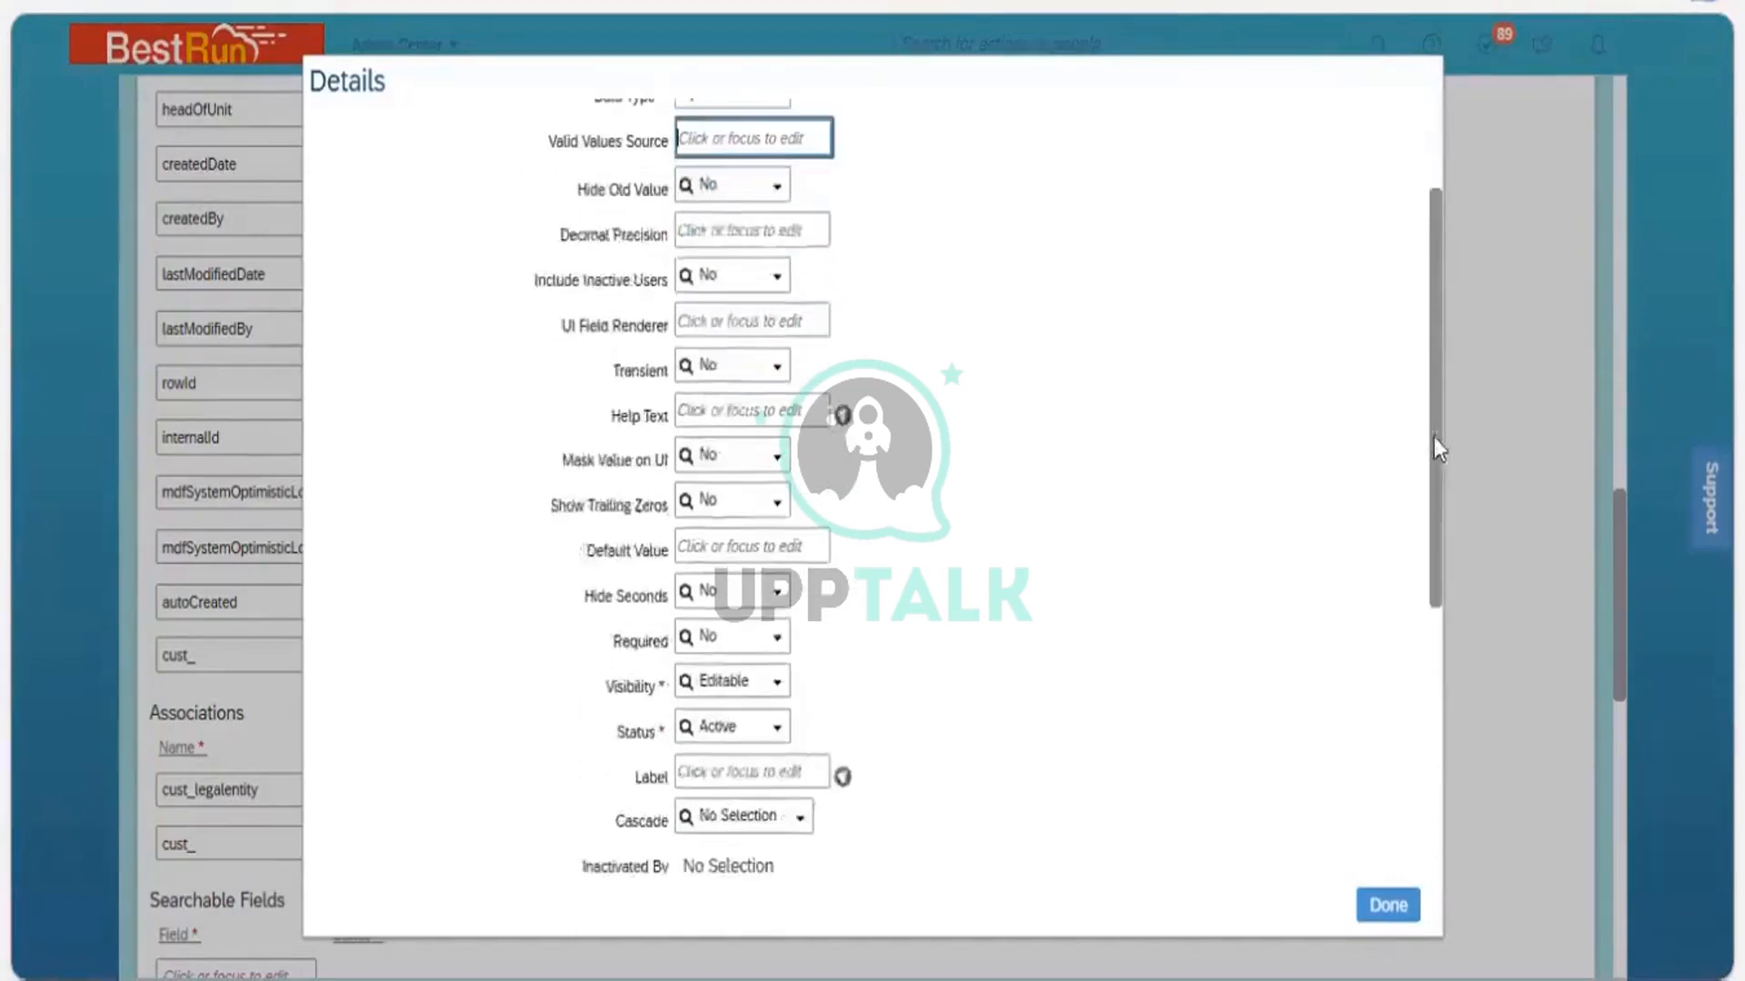
{"action": "scroll", "coordinate": [1428, 483], "scroll_direction": "down", "scroll_amount": 3}
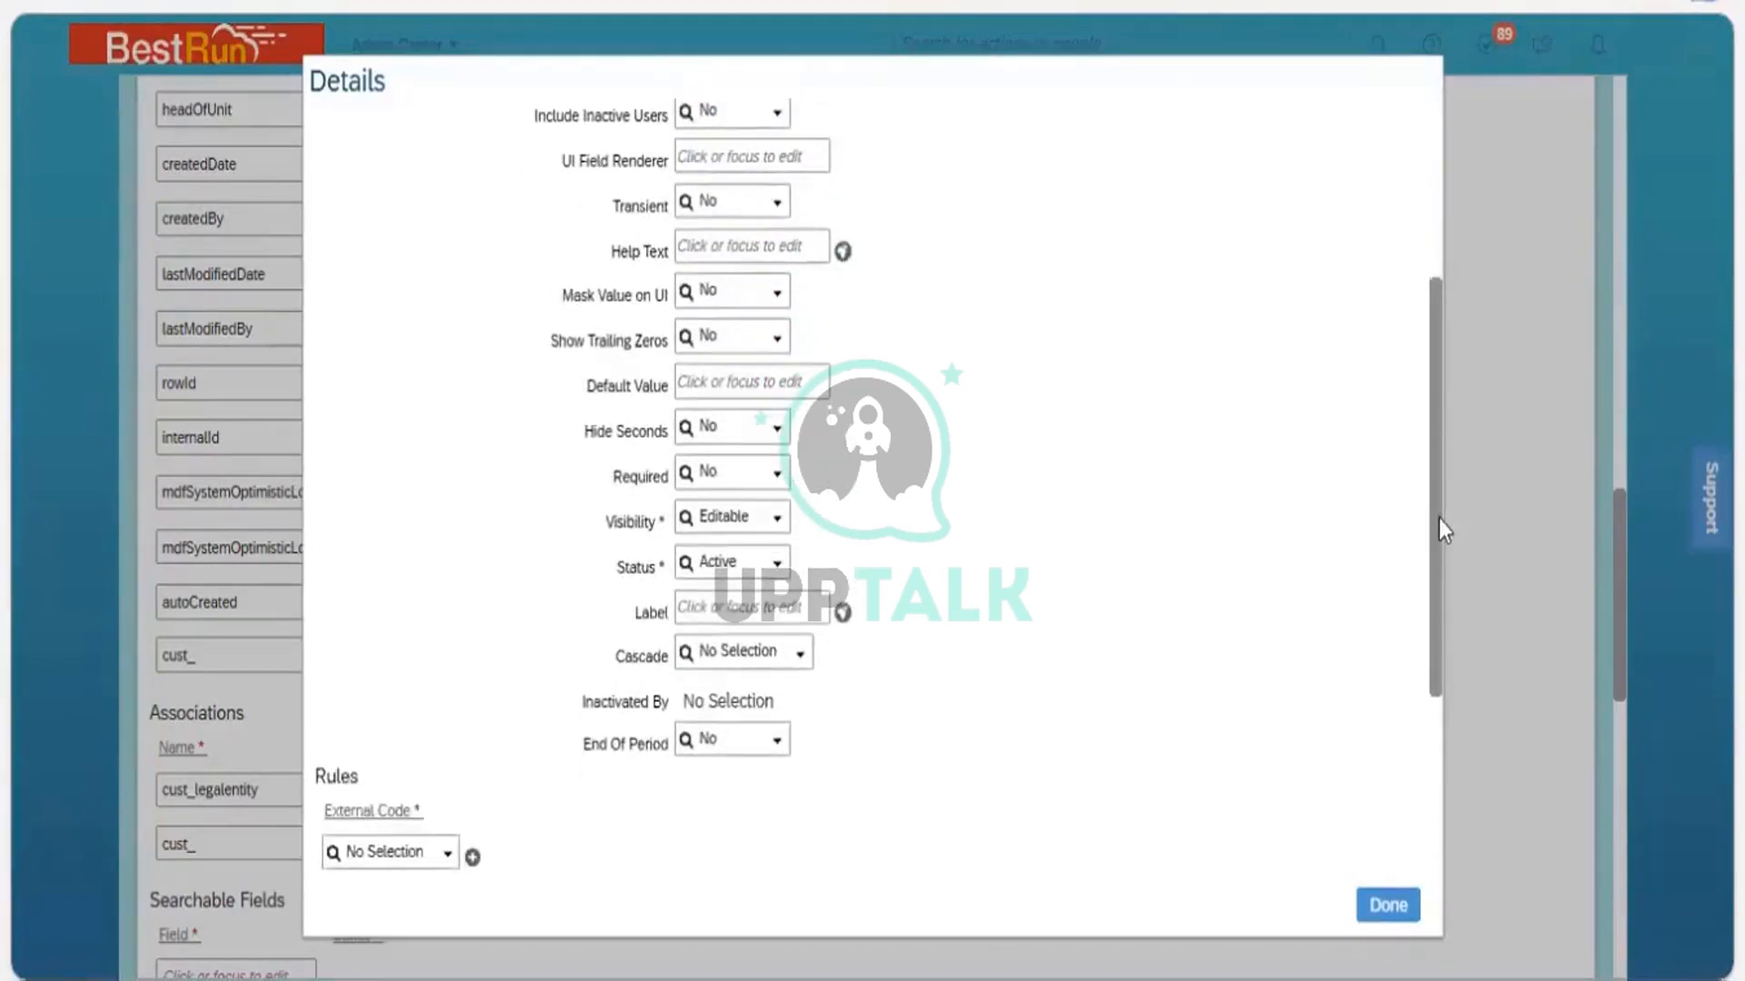
{"action": "left_click_drag", "start_coordinate": [1438, 519], "coordinate": [1437, 572]}
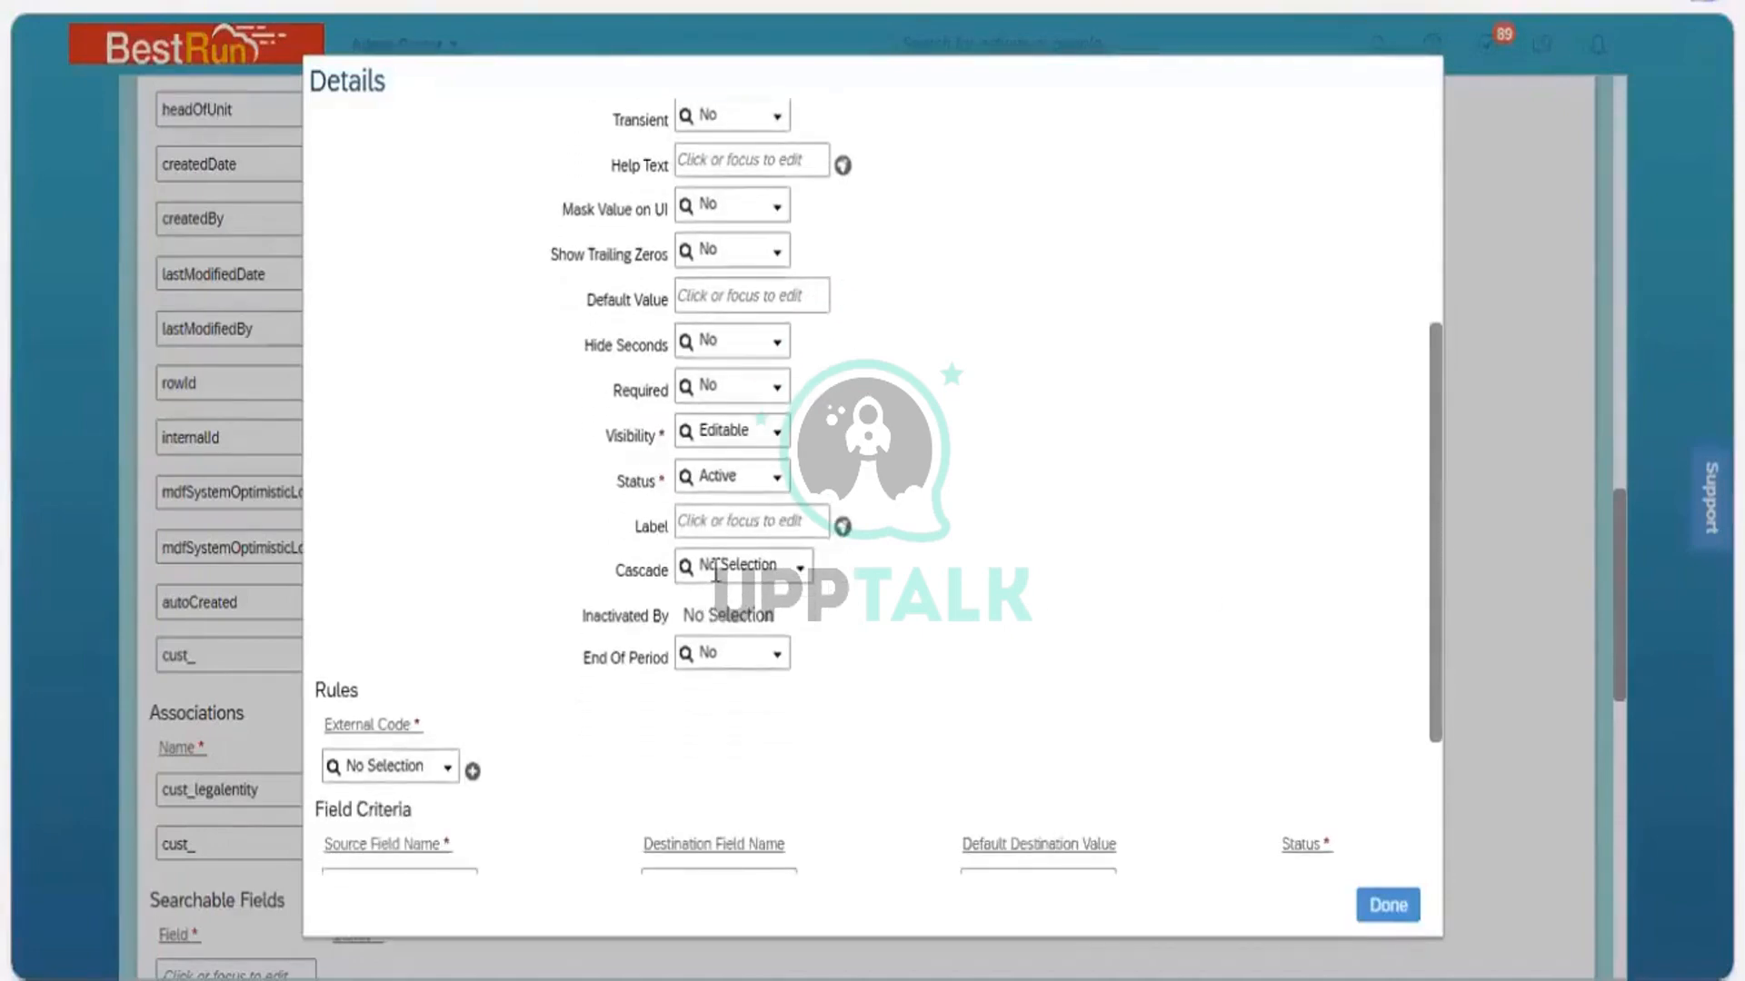
{"action": "left_click", "coordinate": [738, 536]}
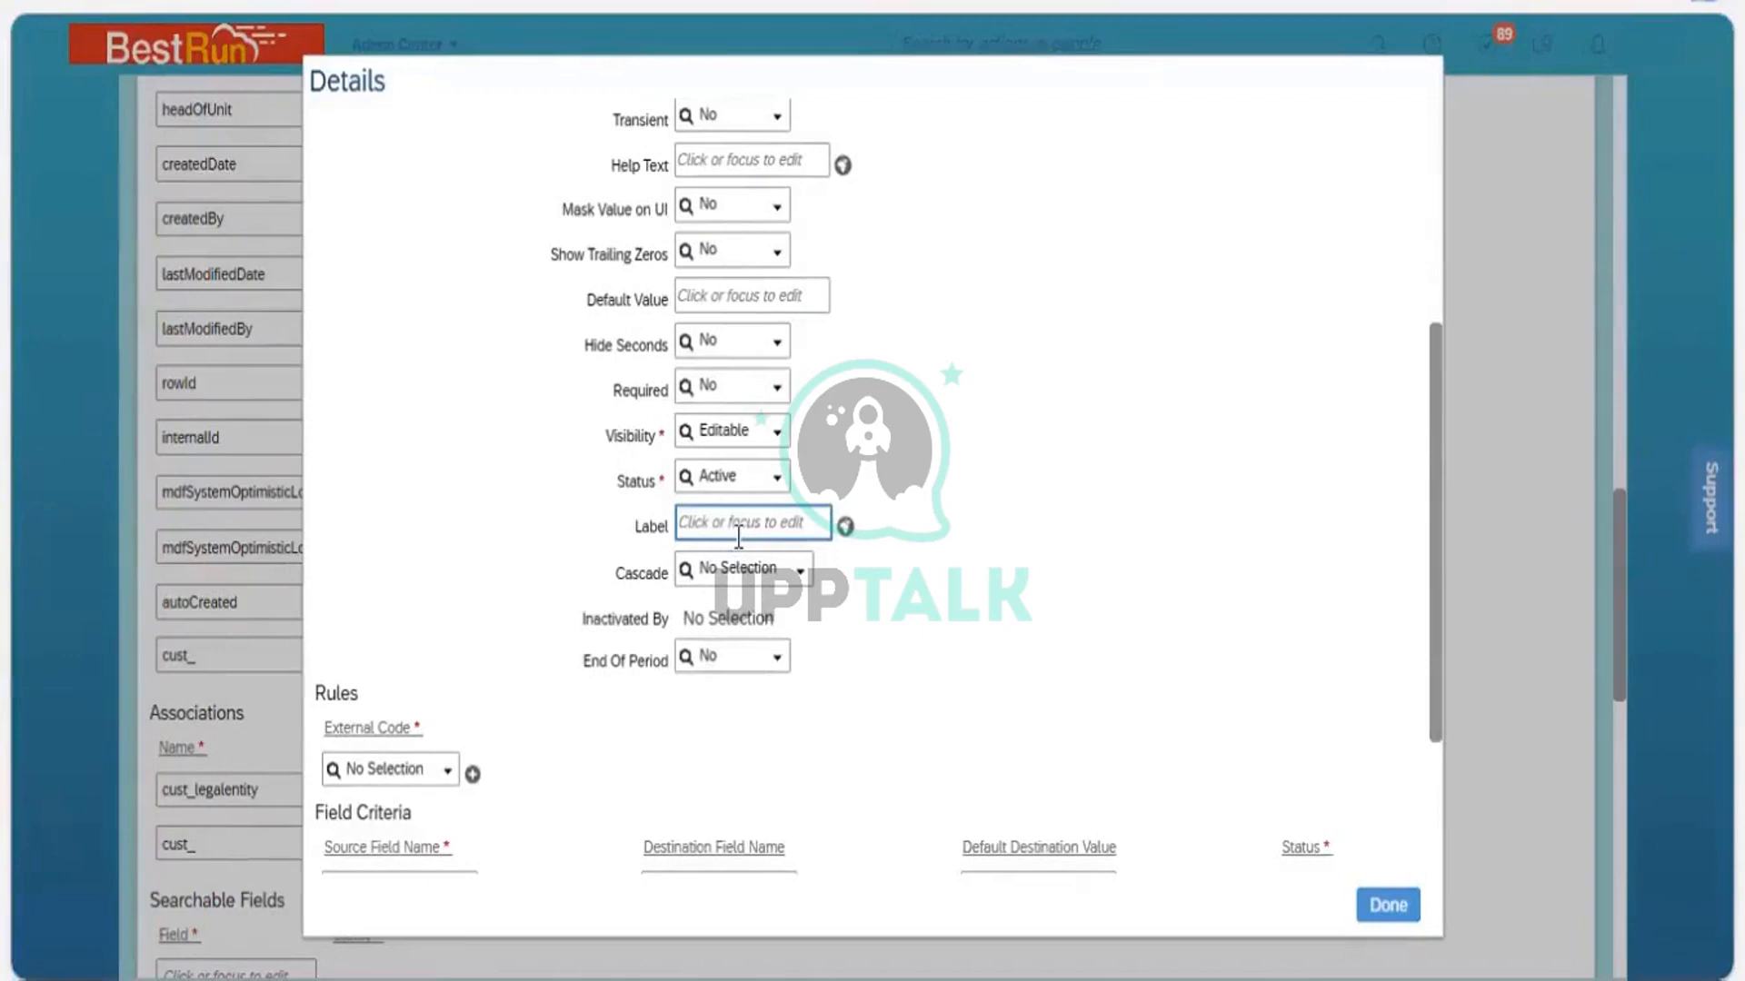
{"action": "left_click", "coordinate": [406, 701]}
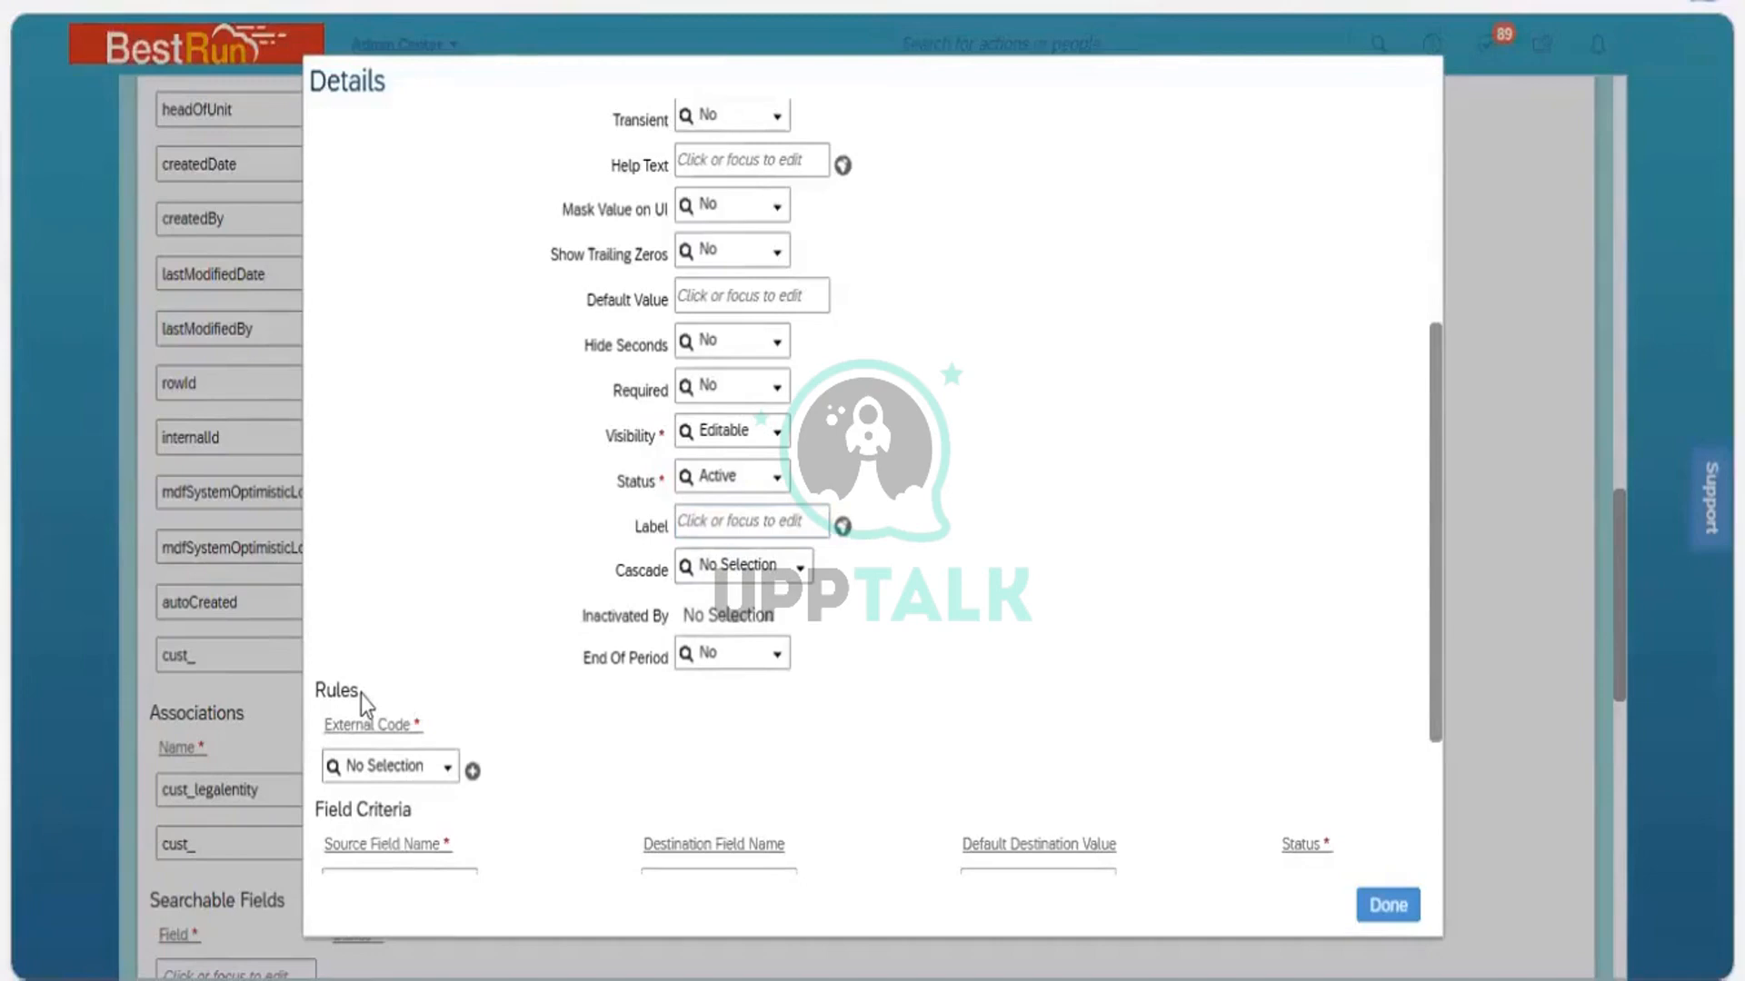
{"action": "left_click_drag", "start_coordinate": [361, 694], "coordinate": [314, 691]}
{"action": "left_click", "coordinate": [641, 733]}
{"action": "left_click_drag", "start_coordinate": [1433, 627], "coordinate": [1423, 380]}
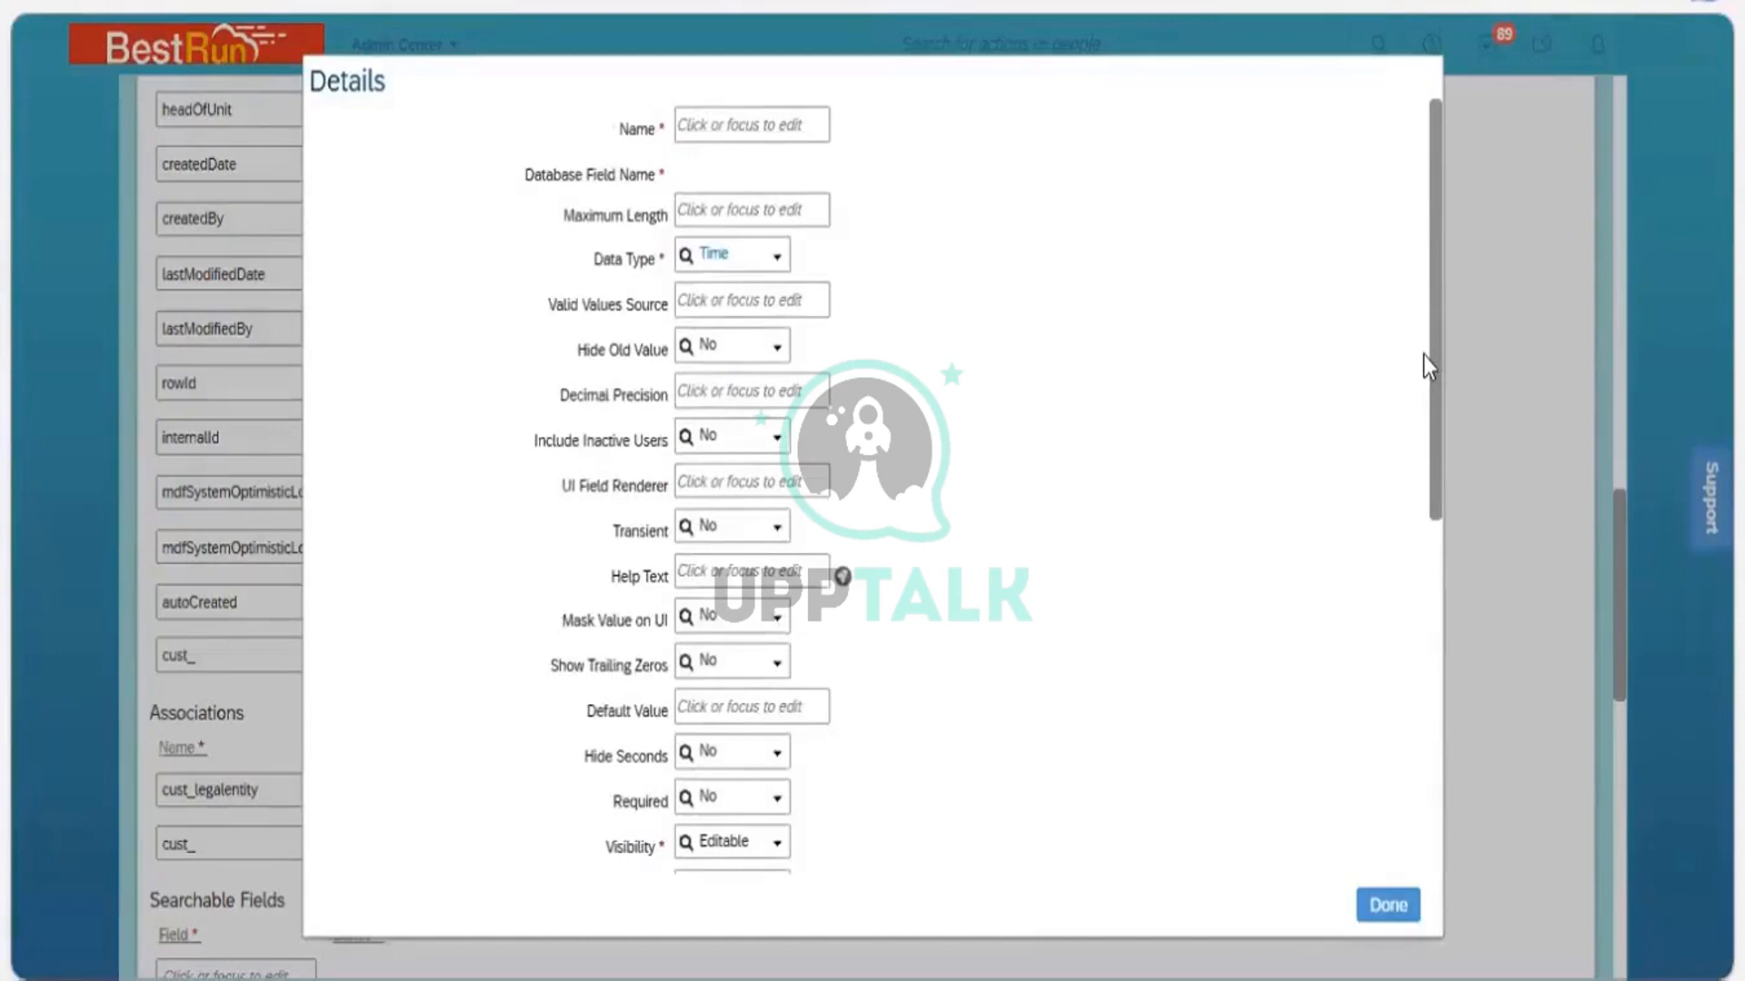
Review the Maximum Length, Name, Decimal Precision and remaining settings of the unnamed Time field and close its details
{"action": "left_click", "coordinate": [685, 220]}
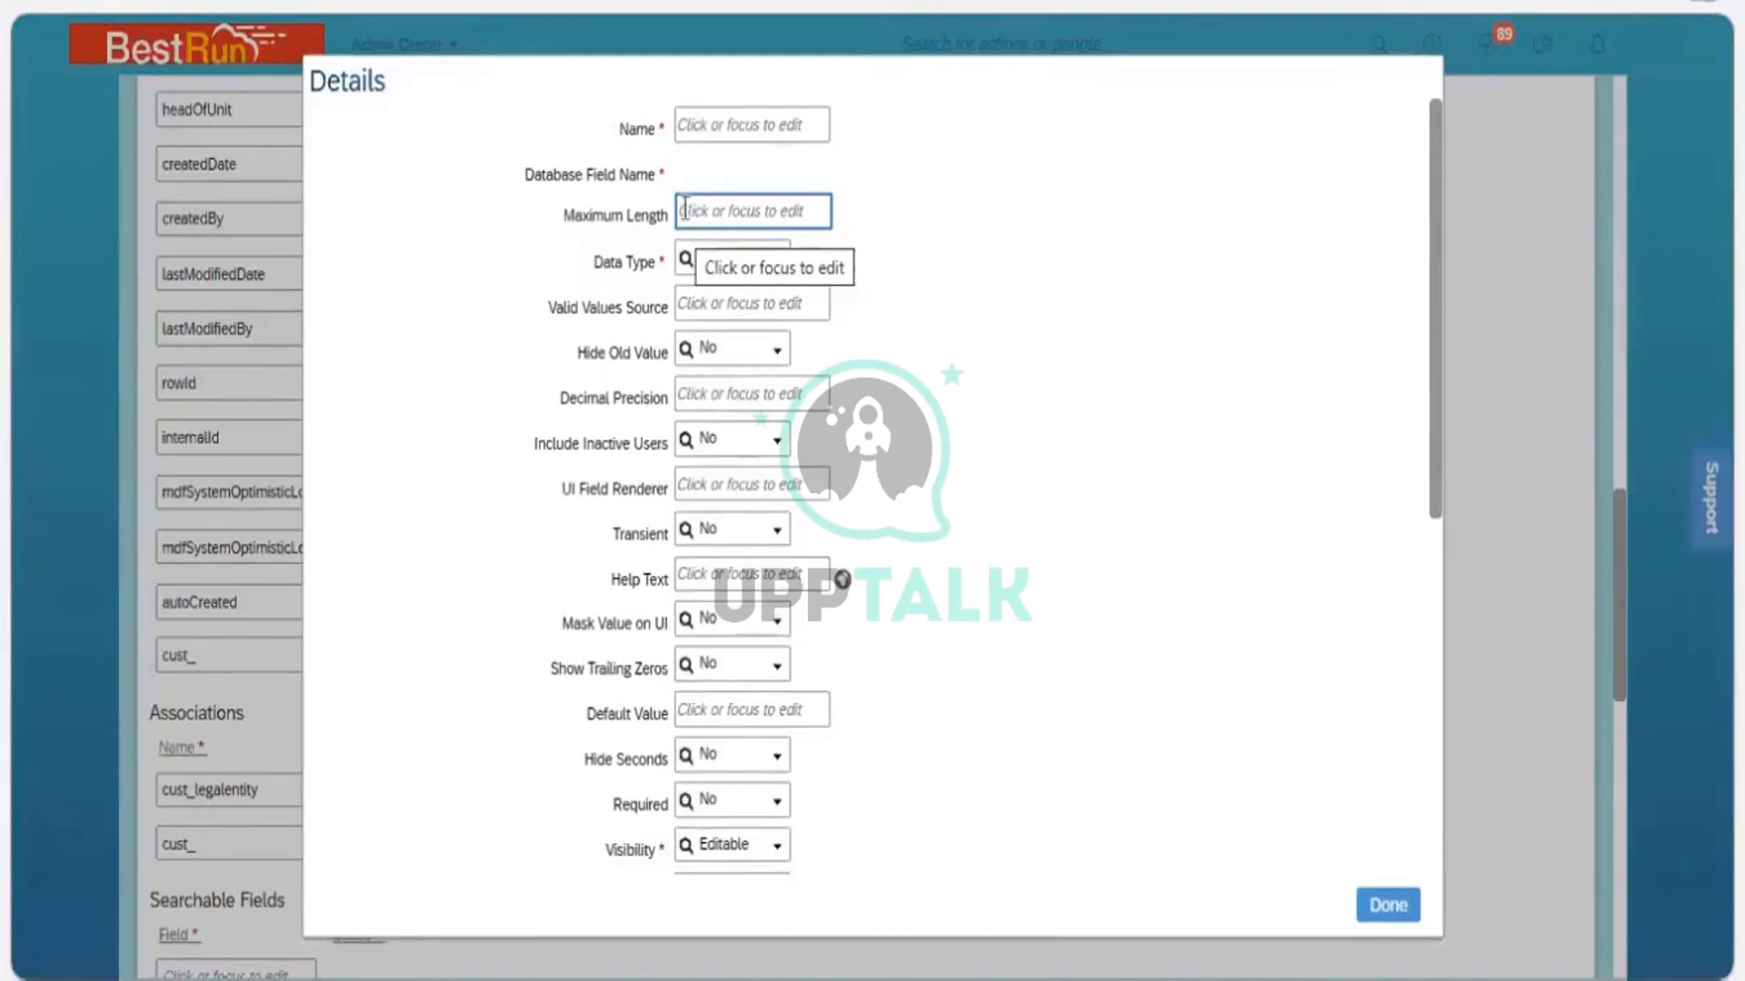
{"action": "left_click", "coordinate": [698, 127]}
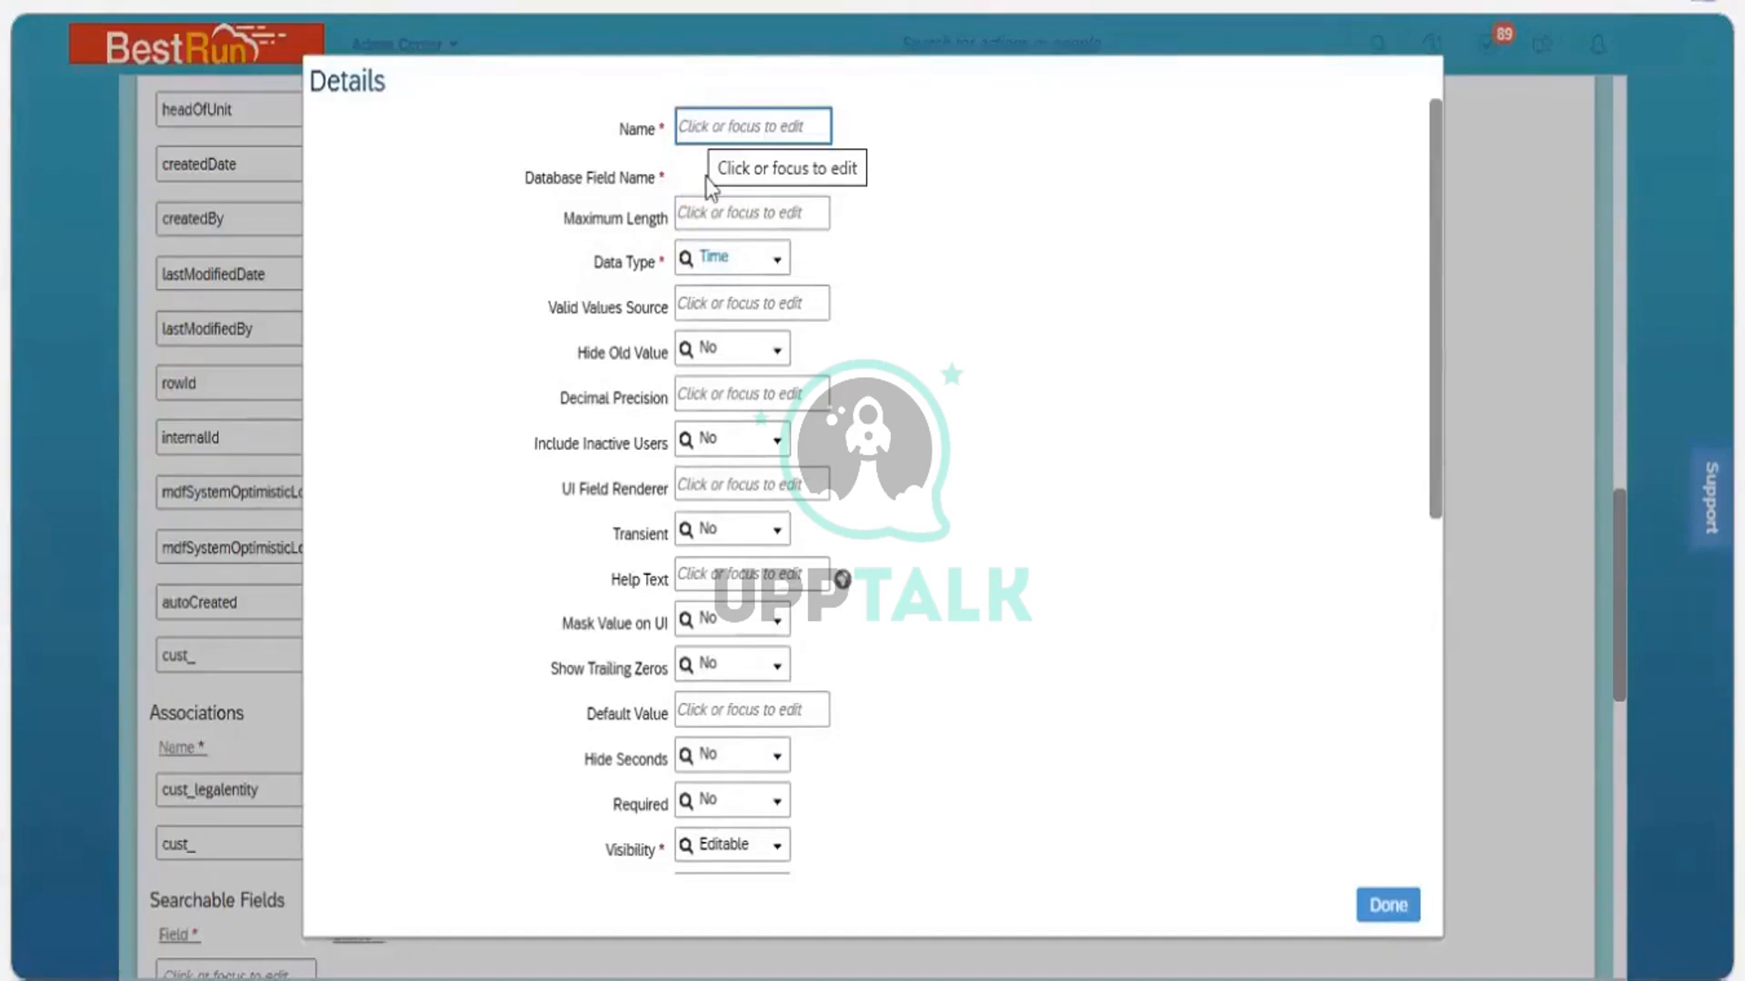
{"action": "left_click", "coordinate": [759, 391]}
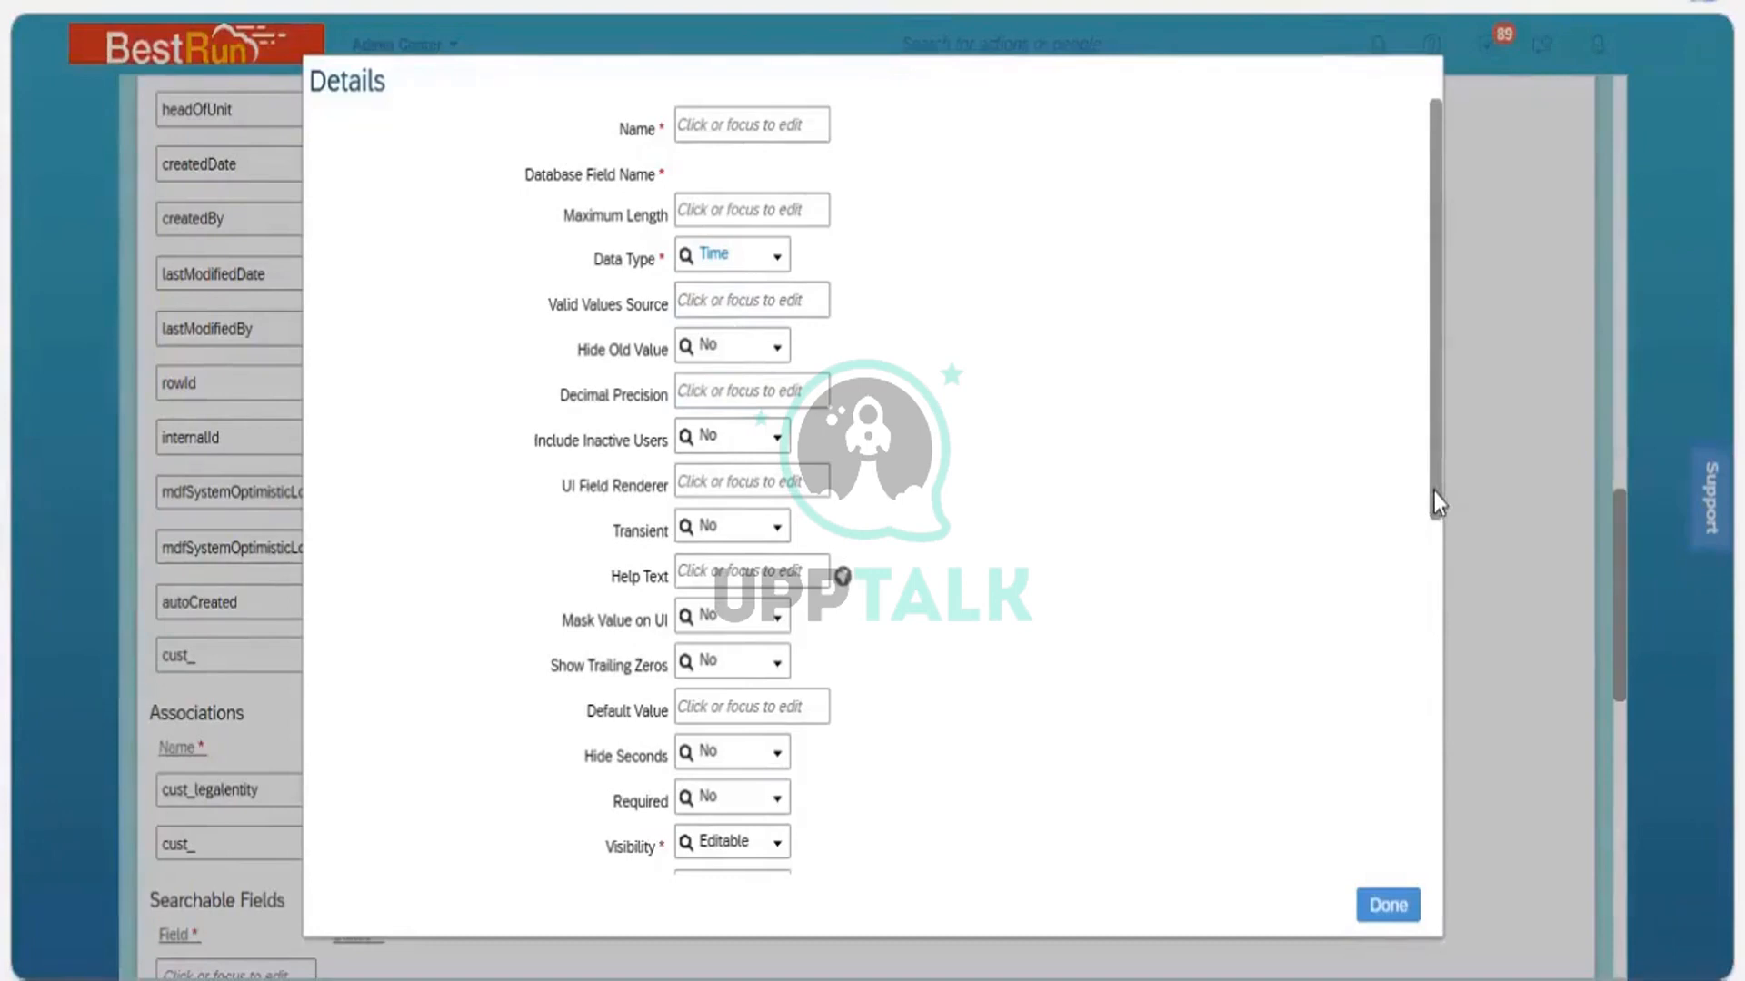
{"action": "left_click_drag", "start_coordinate": [1433, 492], "coordinate": [1425, 647]}
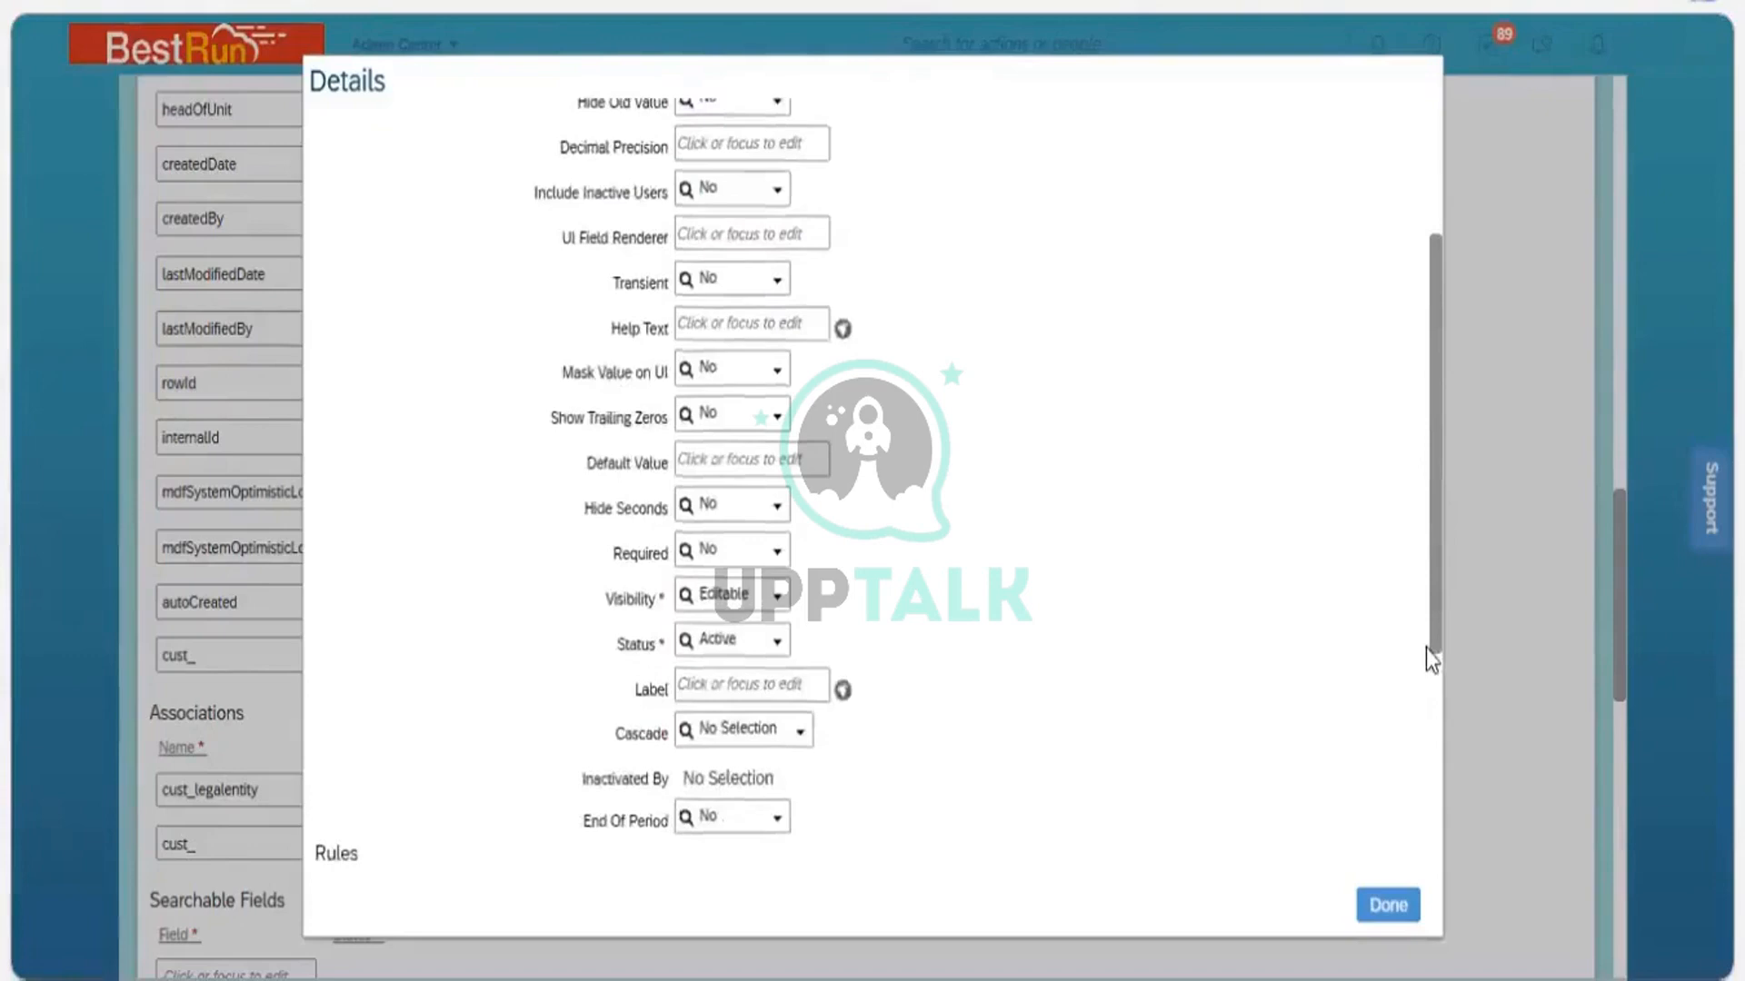
{"action": "scroll", "coordinate": [1425, 647], "scroll_direction": "down", "scroll_amount": 1}
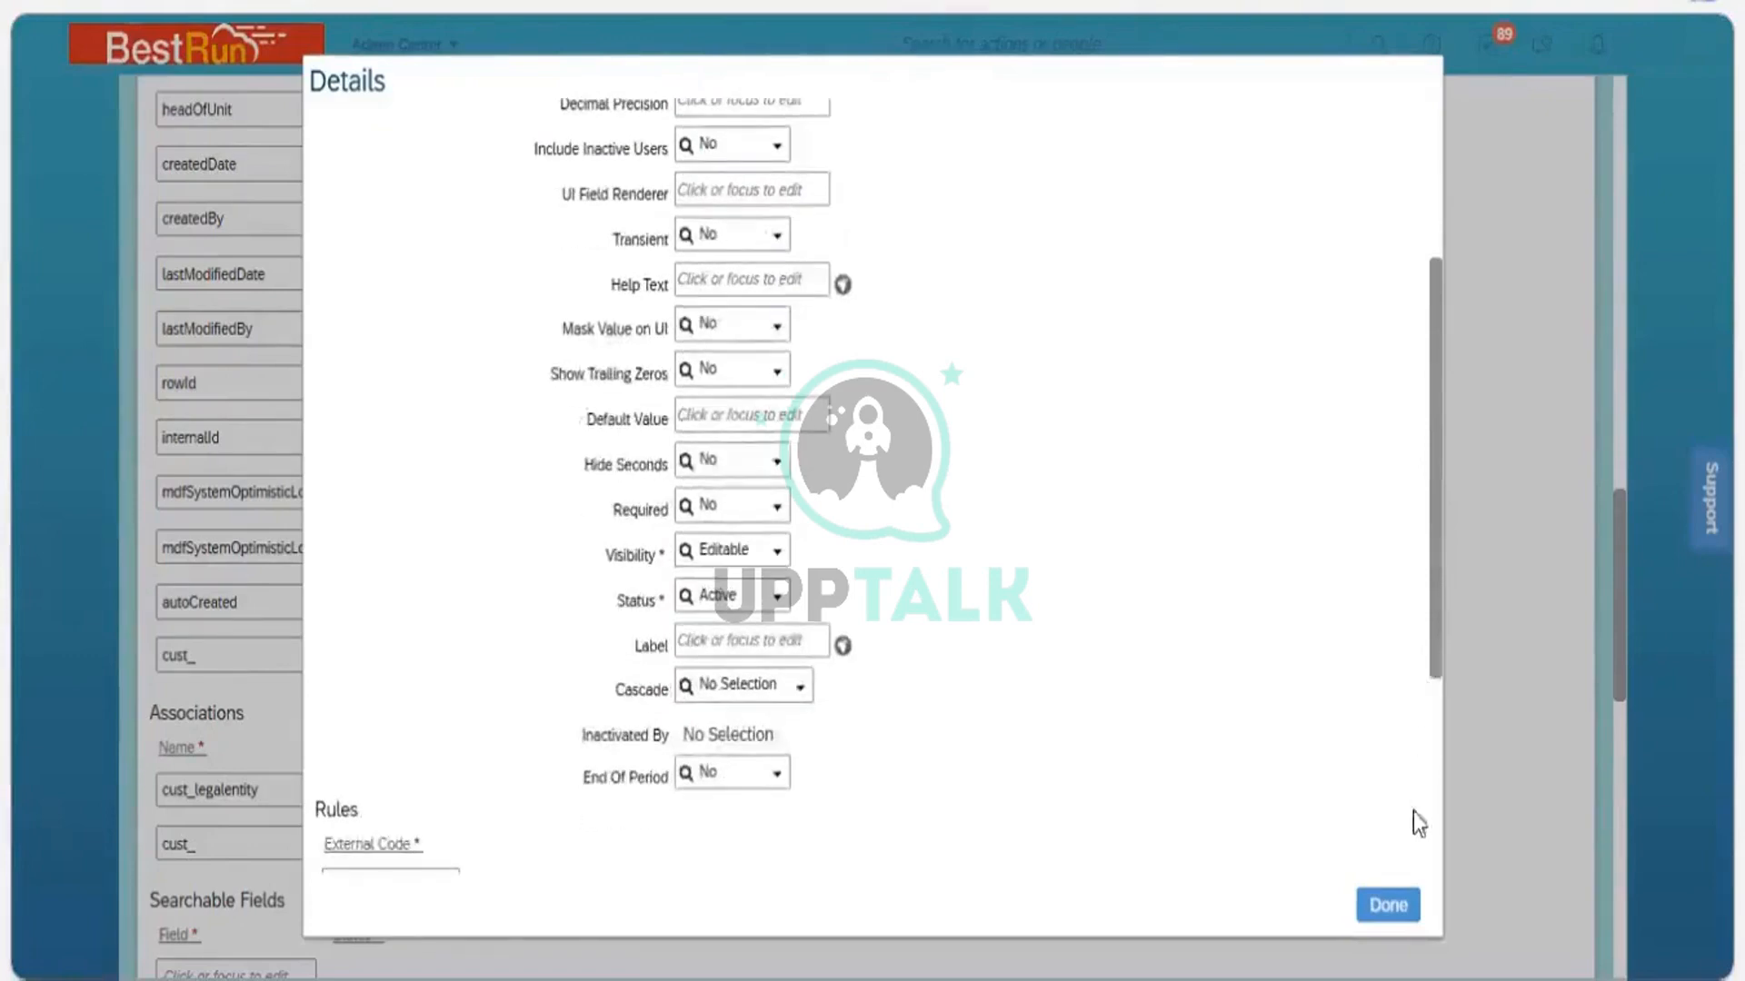
{"action": "left_click", "coordinate": [1414, 892]}
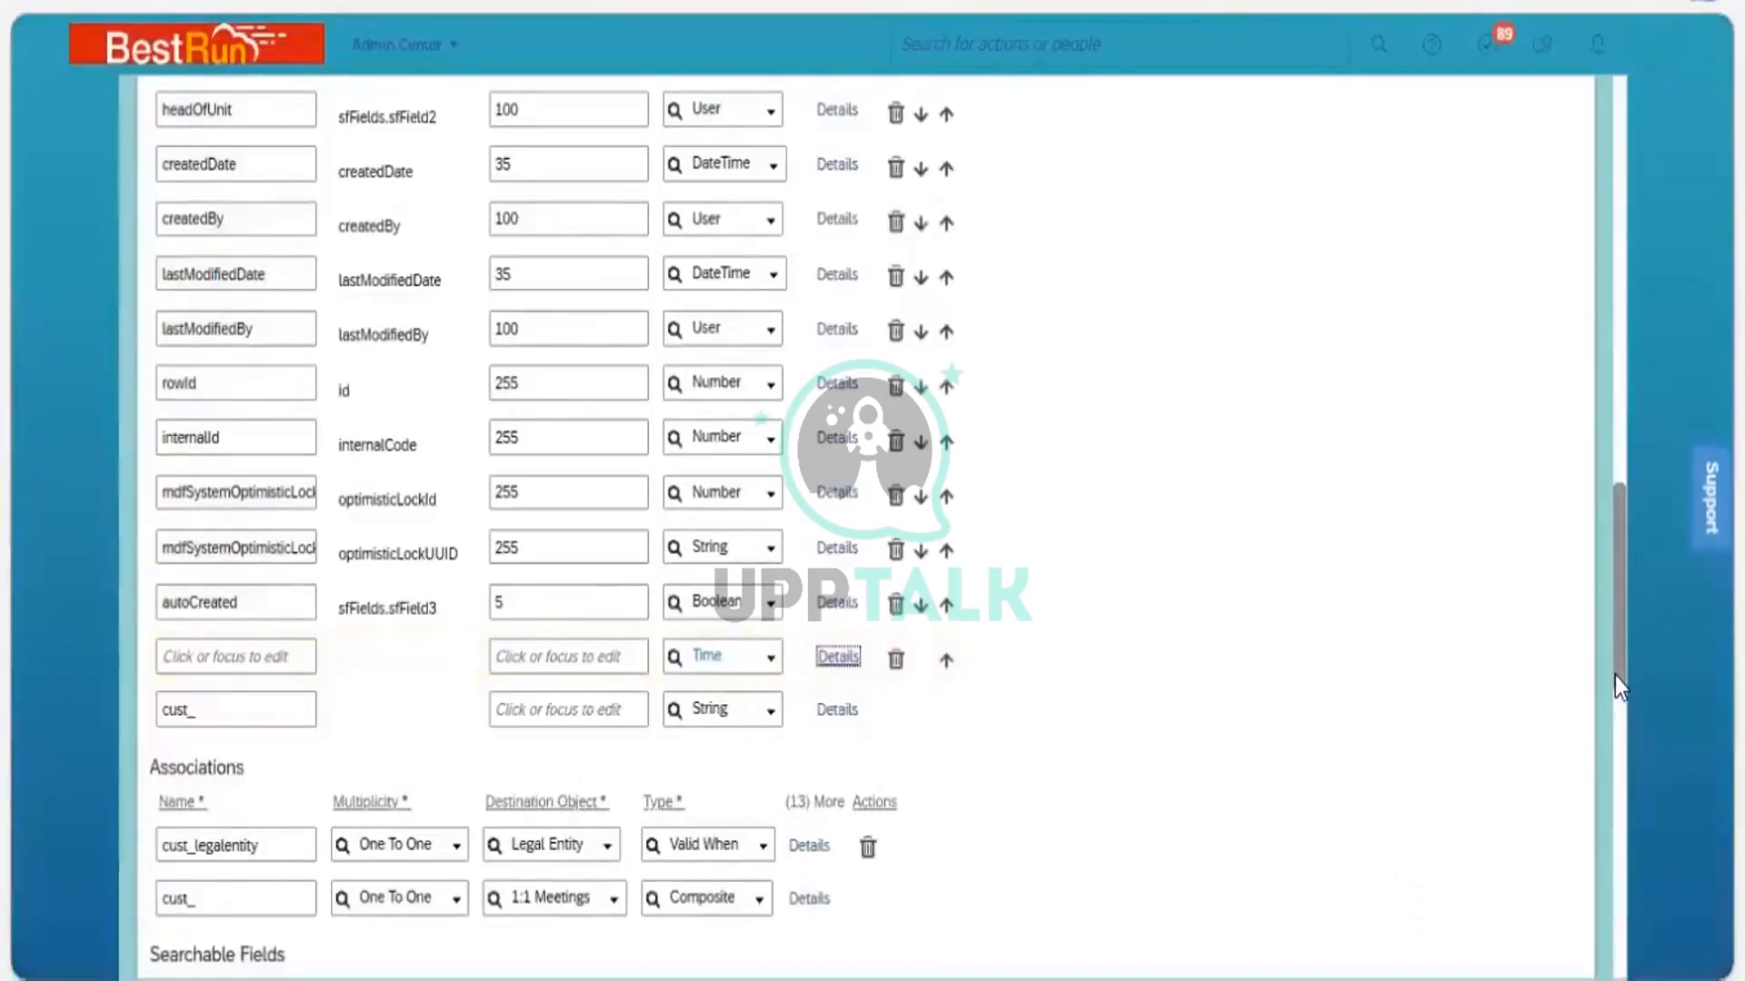
Change the label of the externalCode field to "Business Area _ID" in its details and return to the field list
{"action": "scroll", "coordinate": [1606, 645], "scroll_direction": "up", "scroll_amount": 2}
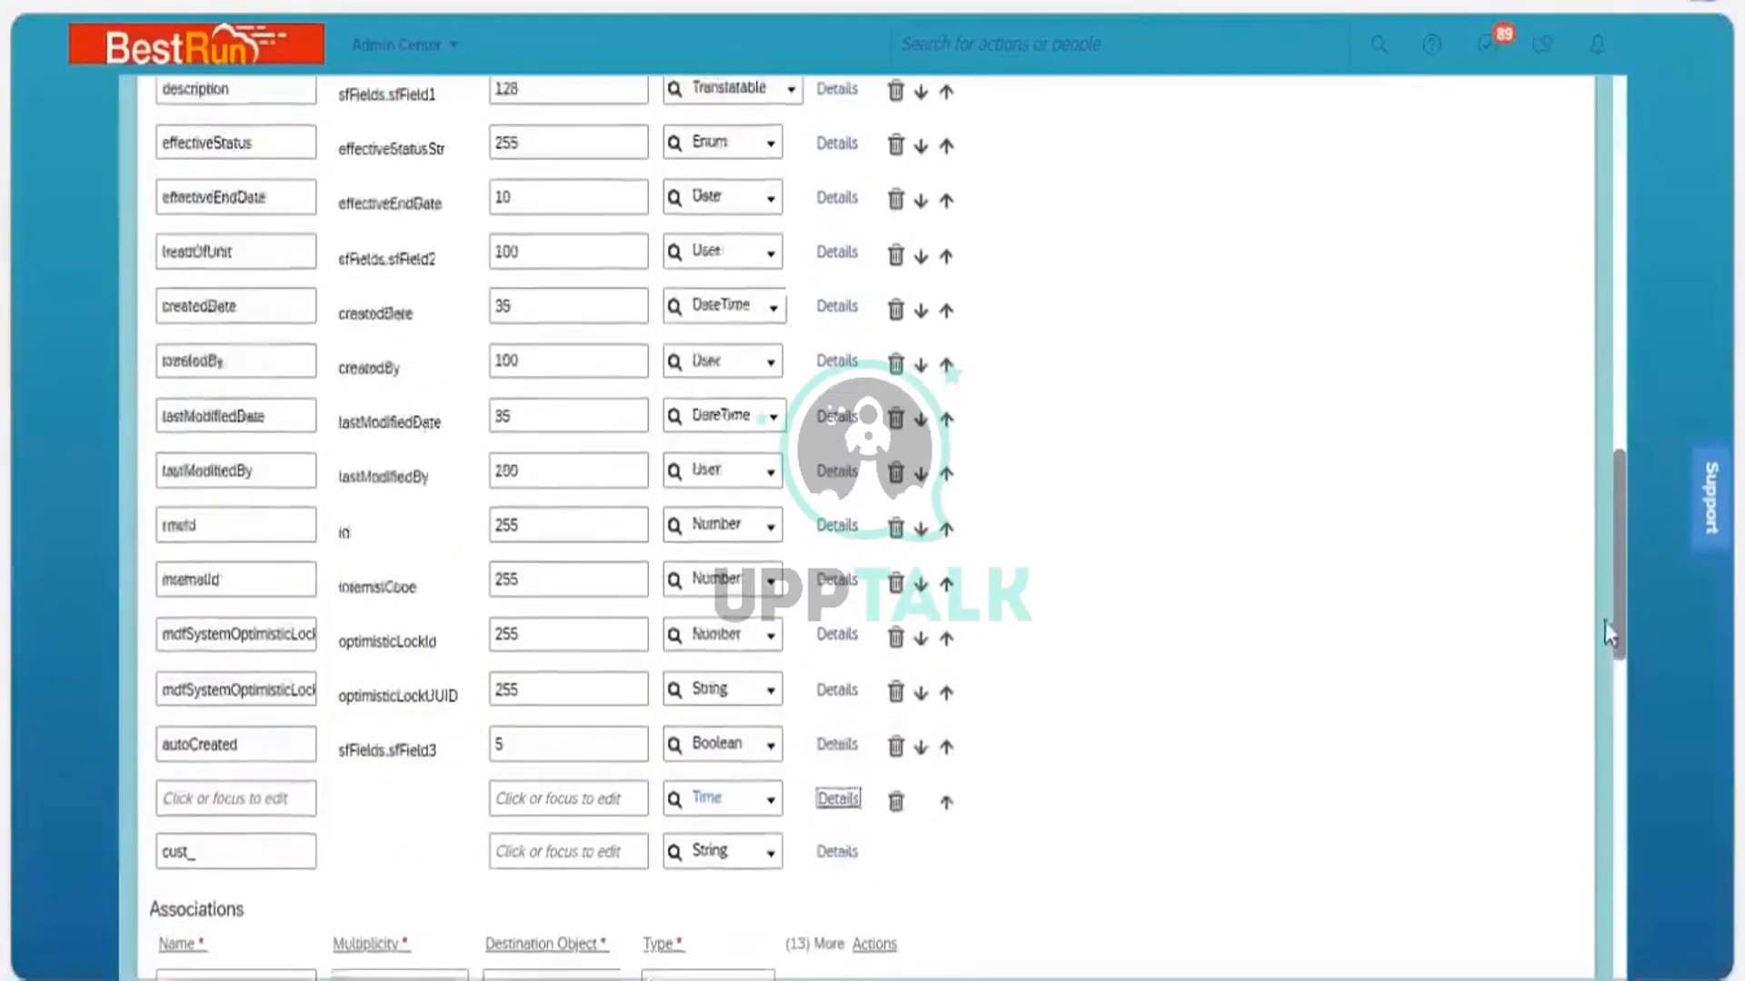
{"action": "scroll", "coordinate": [1601, 527], "scroll_direction": "up", "scroll_amount": 7}
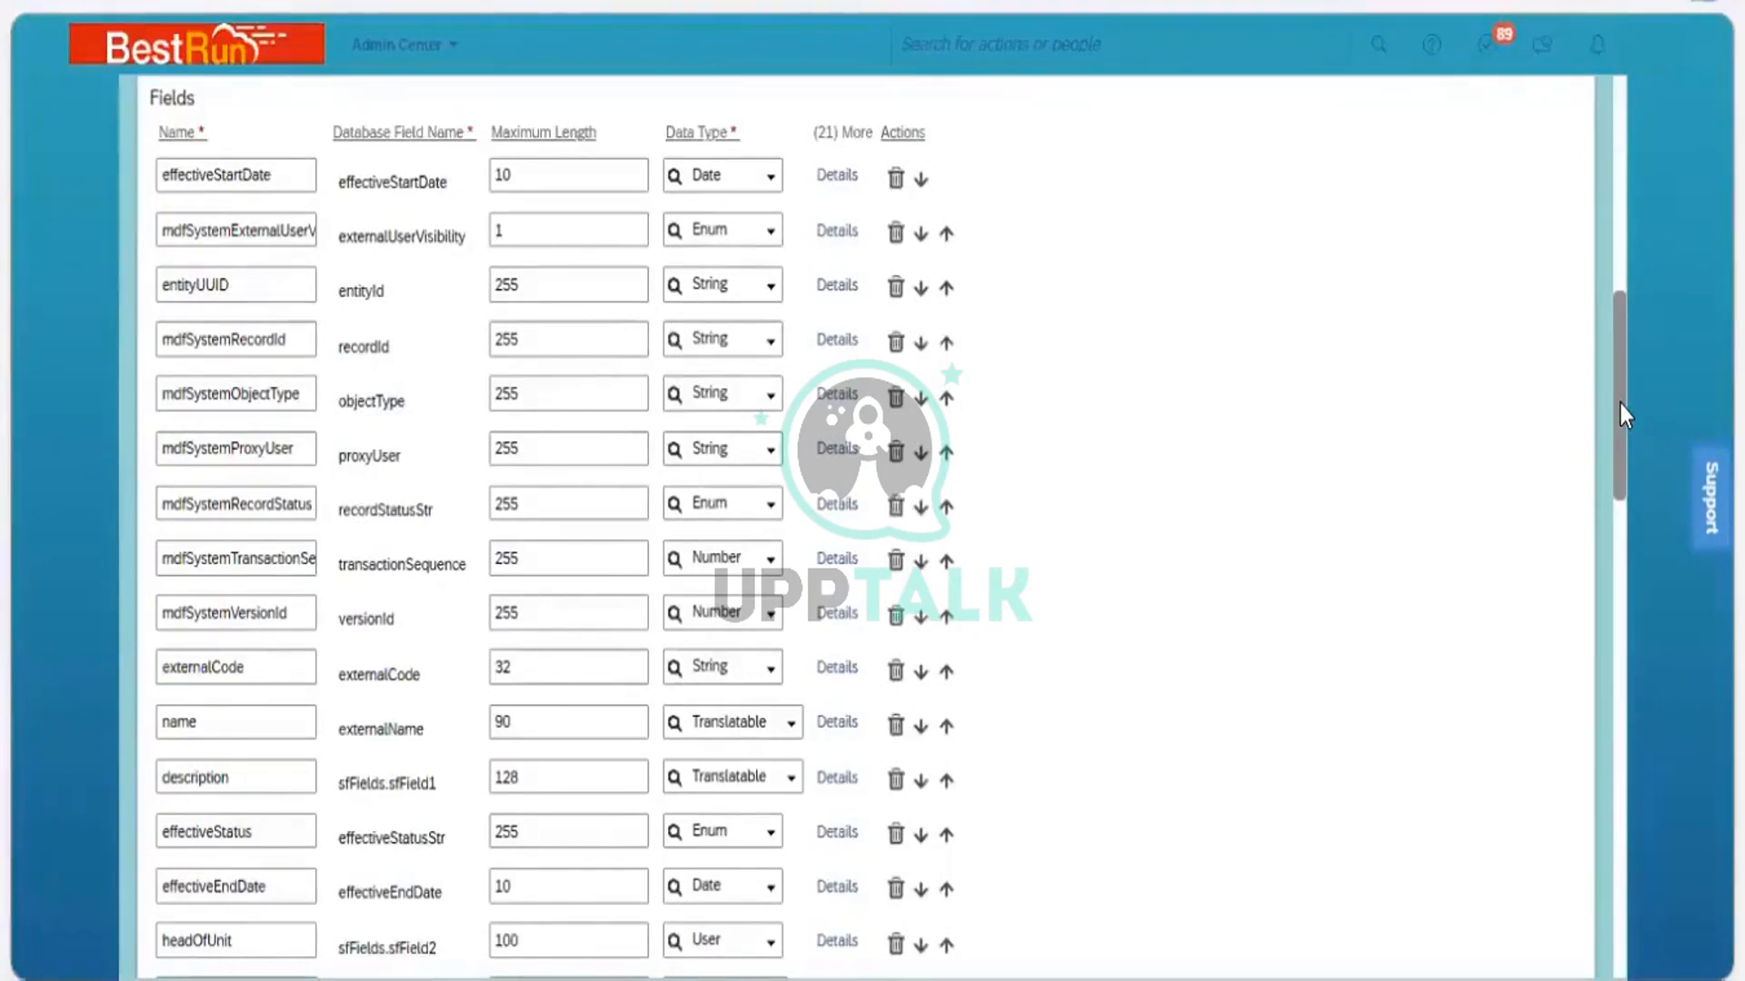
{"action": "scroll", "coordinate": [1621, 485], "scroll_direction": "down", "scroll_amount": 4}
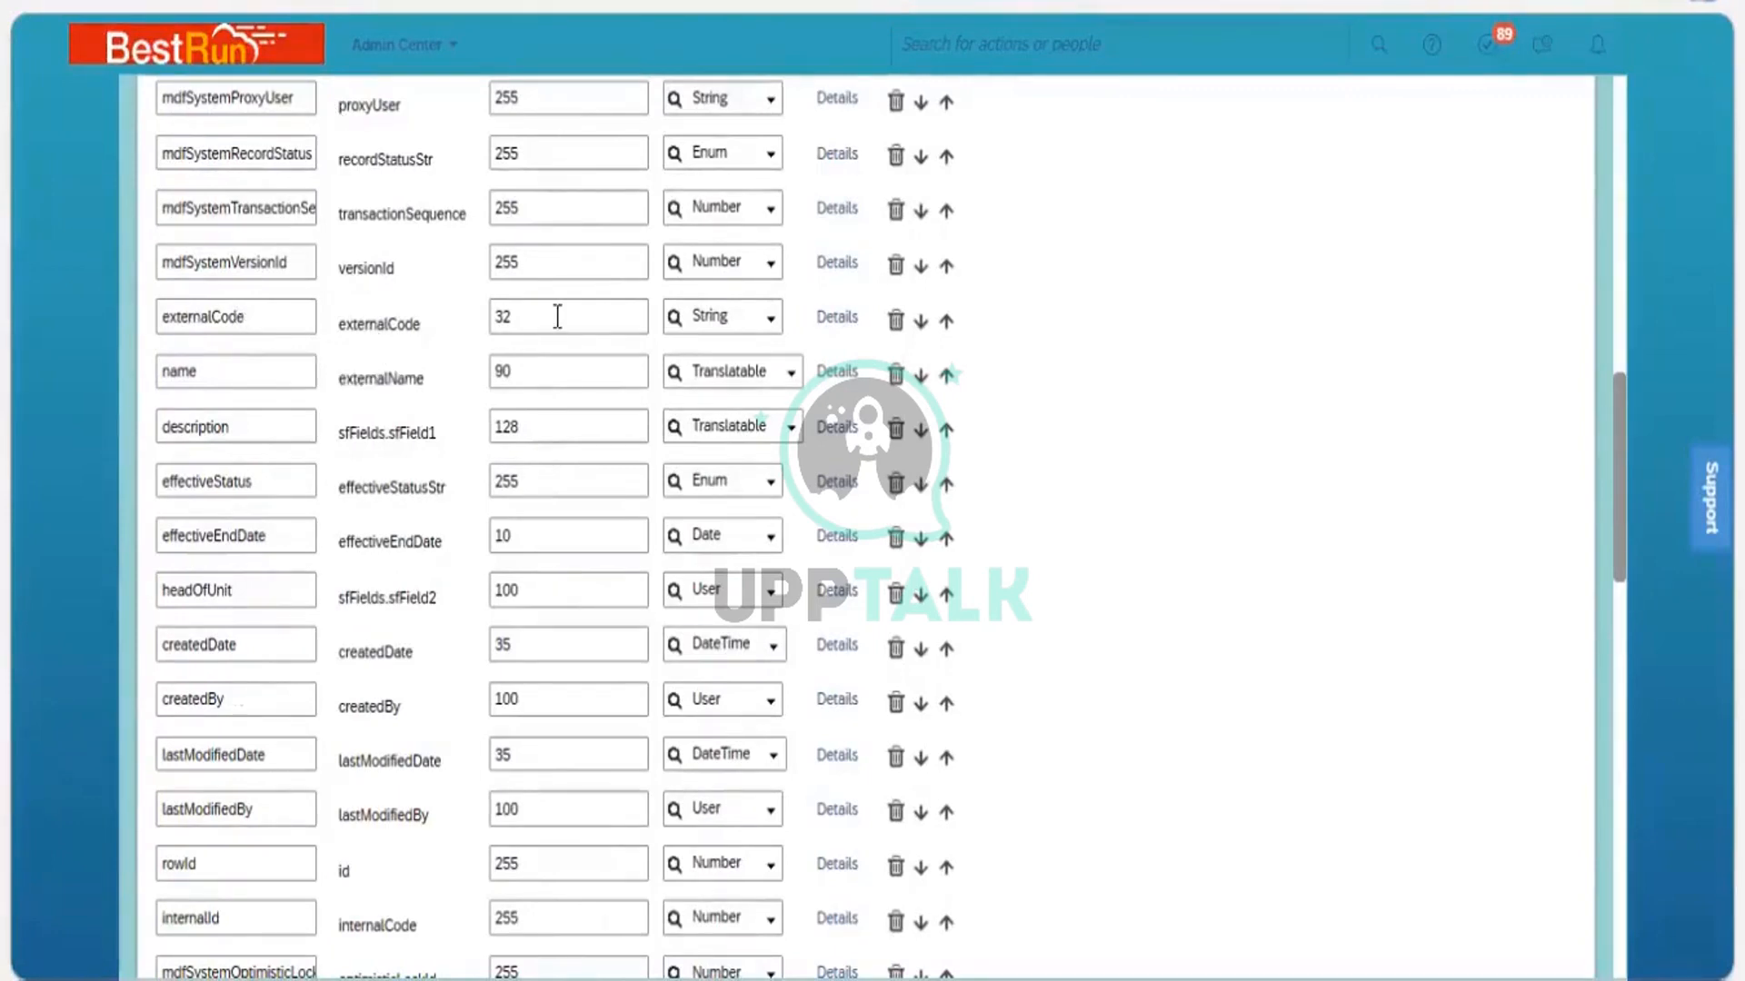
{"action": "left_click", "coordinate": [832, 320]}
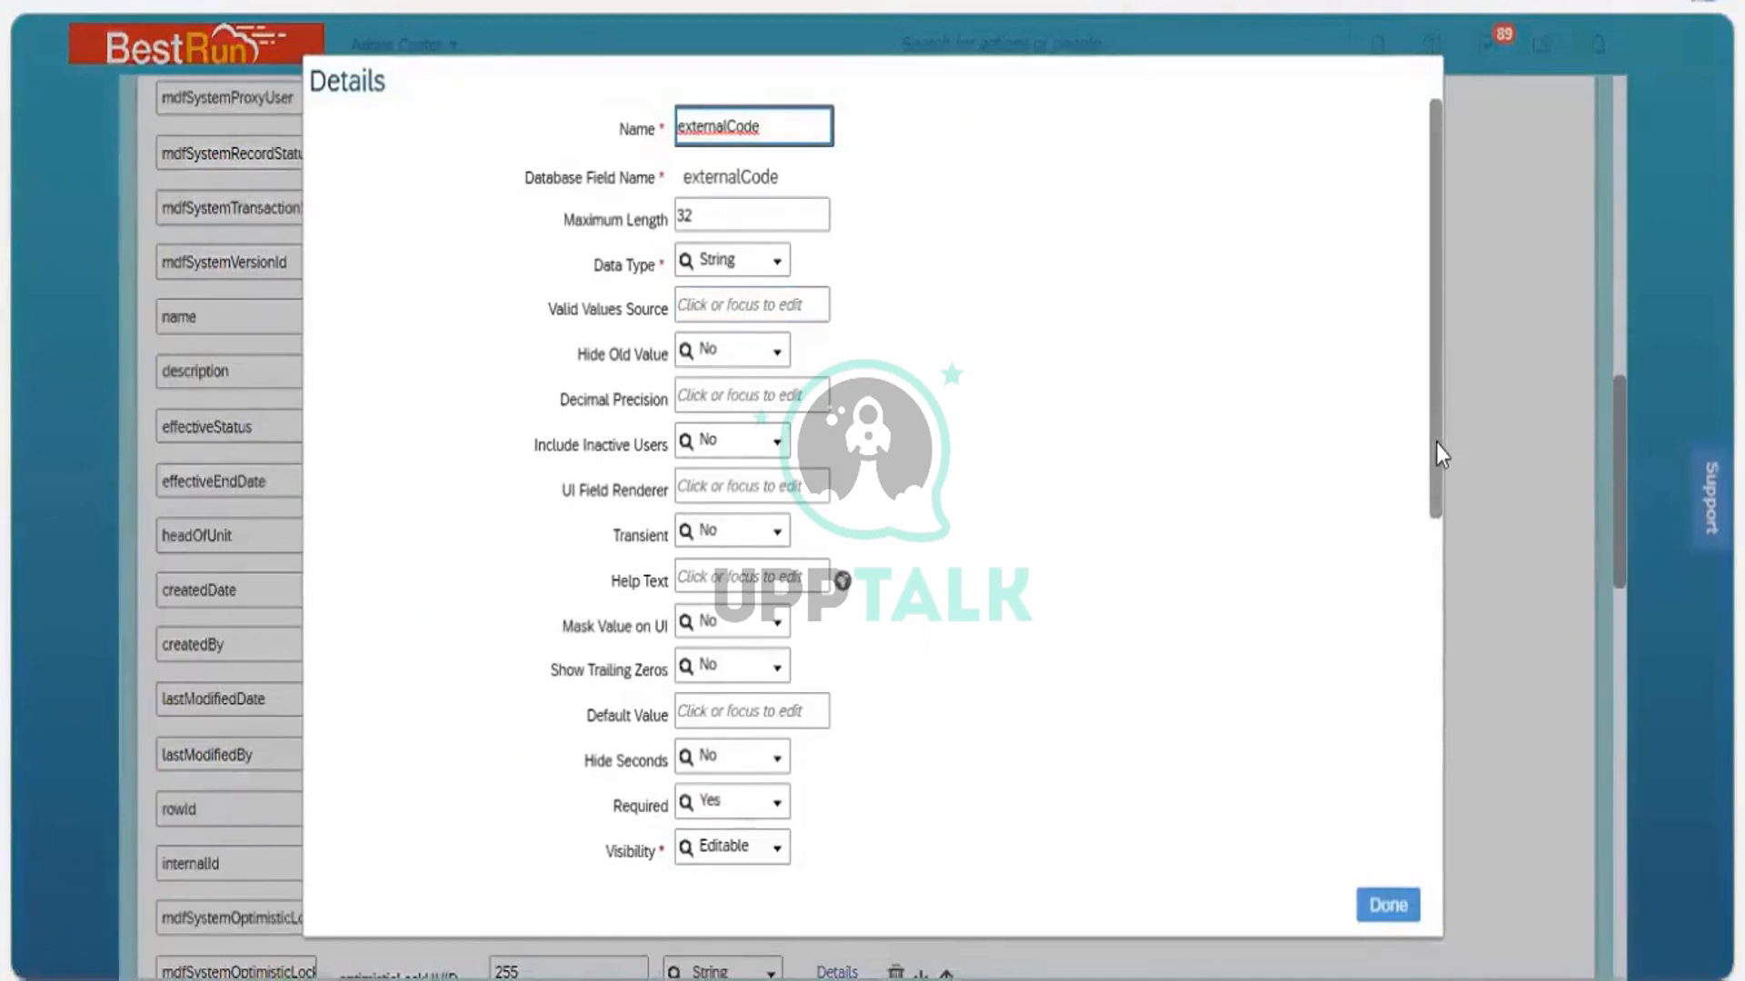
{"action": "scroll", "coordinate": [1429, 597], "scroll_direction": "down", "scroll_amount": 4}
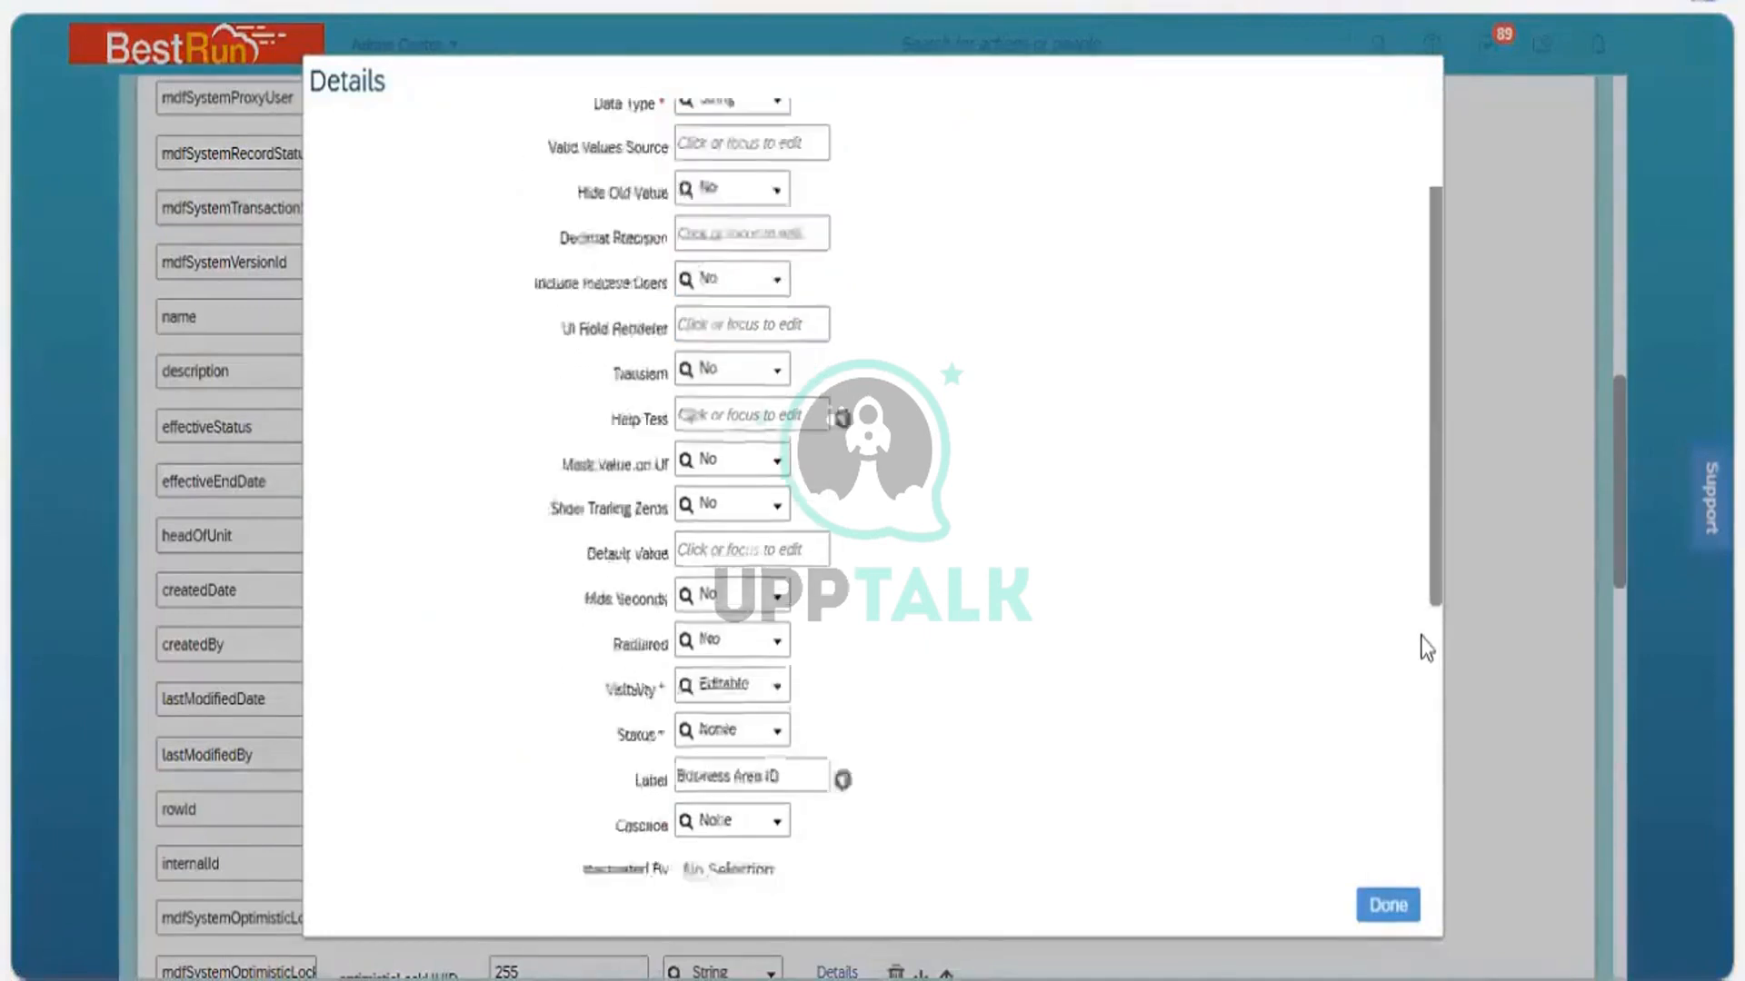
{"action": "left_click", "coordinate": [801, 572]}
{"action": "key", "text": "BackSpace"}
{"action": "key", "text": "BackSpace"}
{"action": "key", "text": "BackSpace"}
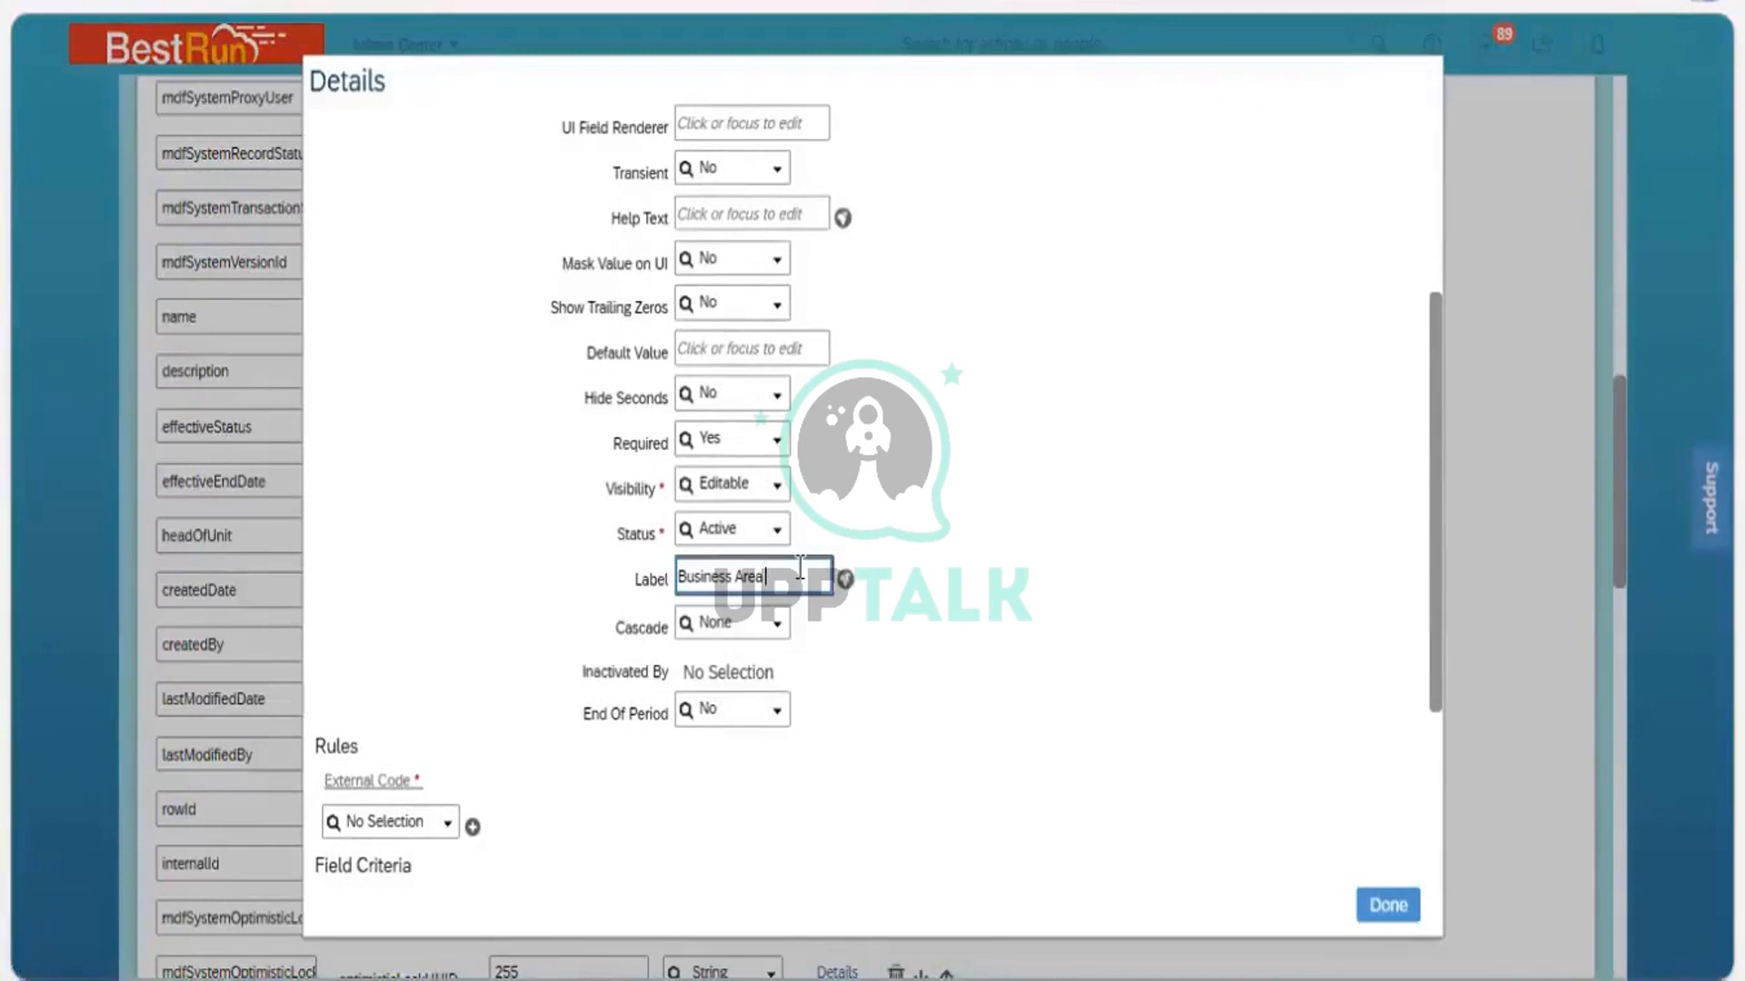
{"action": "type", "text": "_ID"}
{"action": "left_click", "coordinate": [1043, 718]}
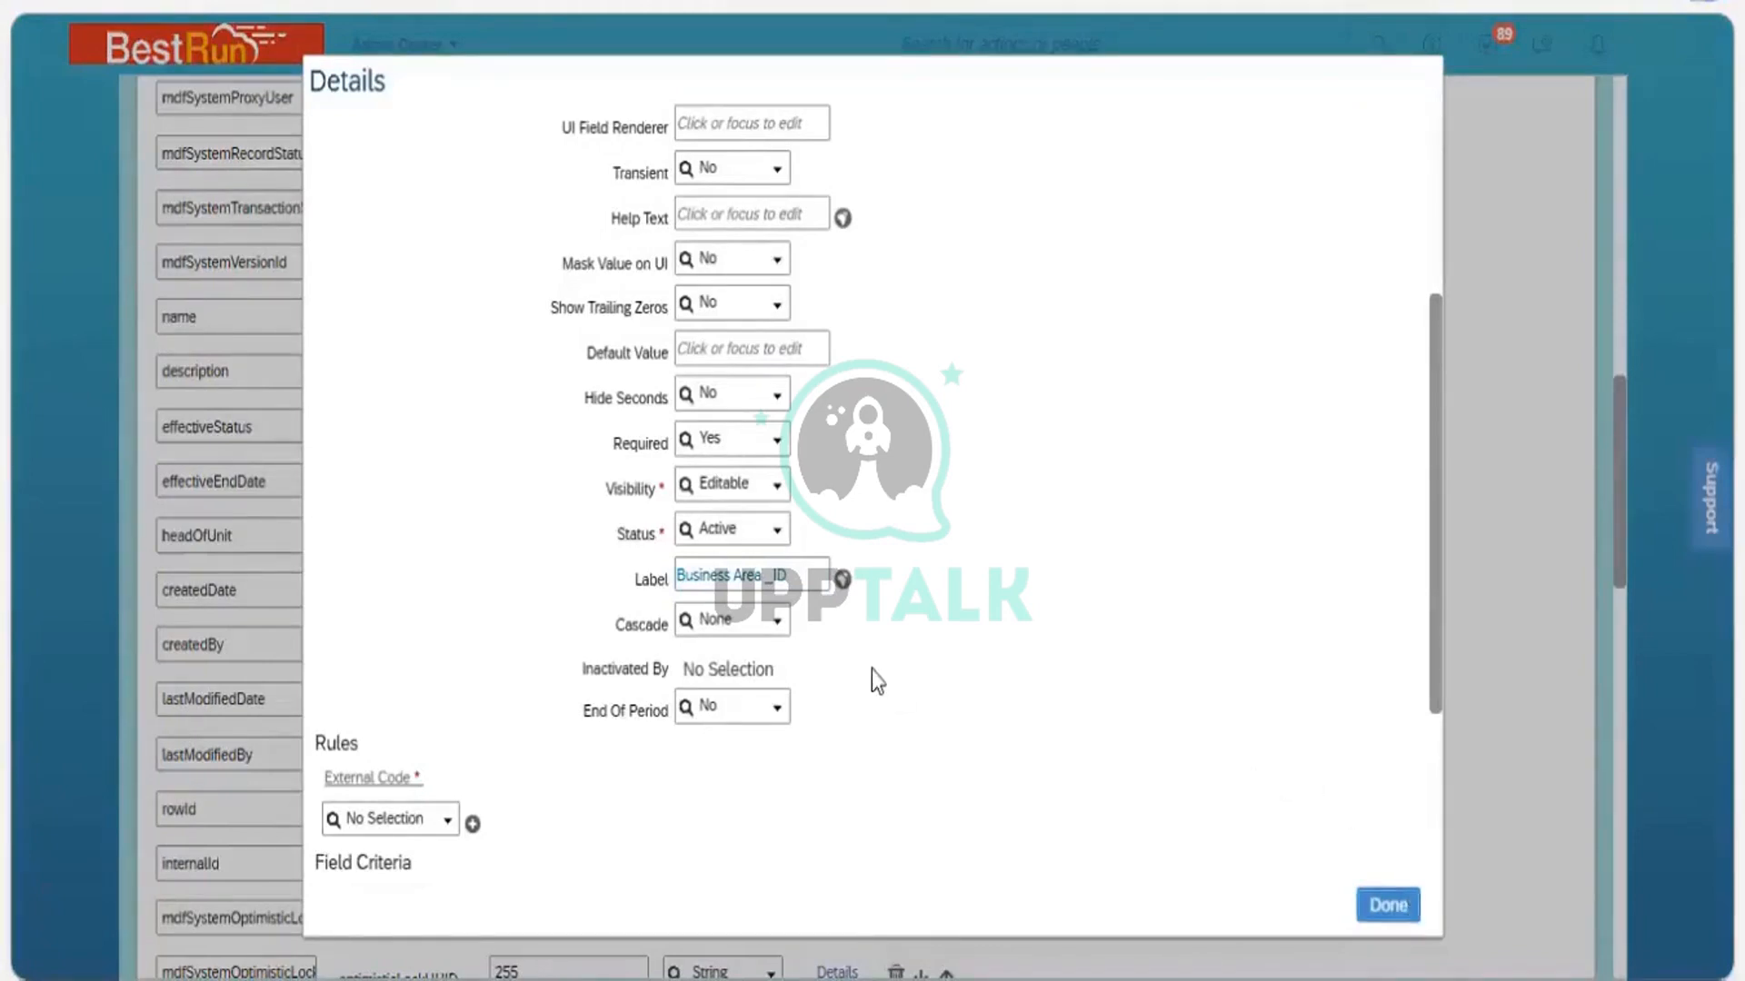
{"action": "key", "text": "Escape"}
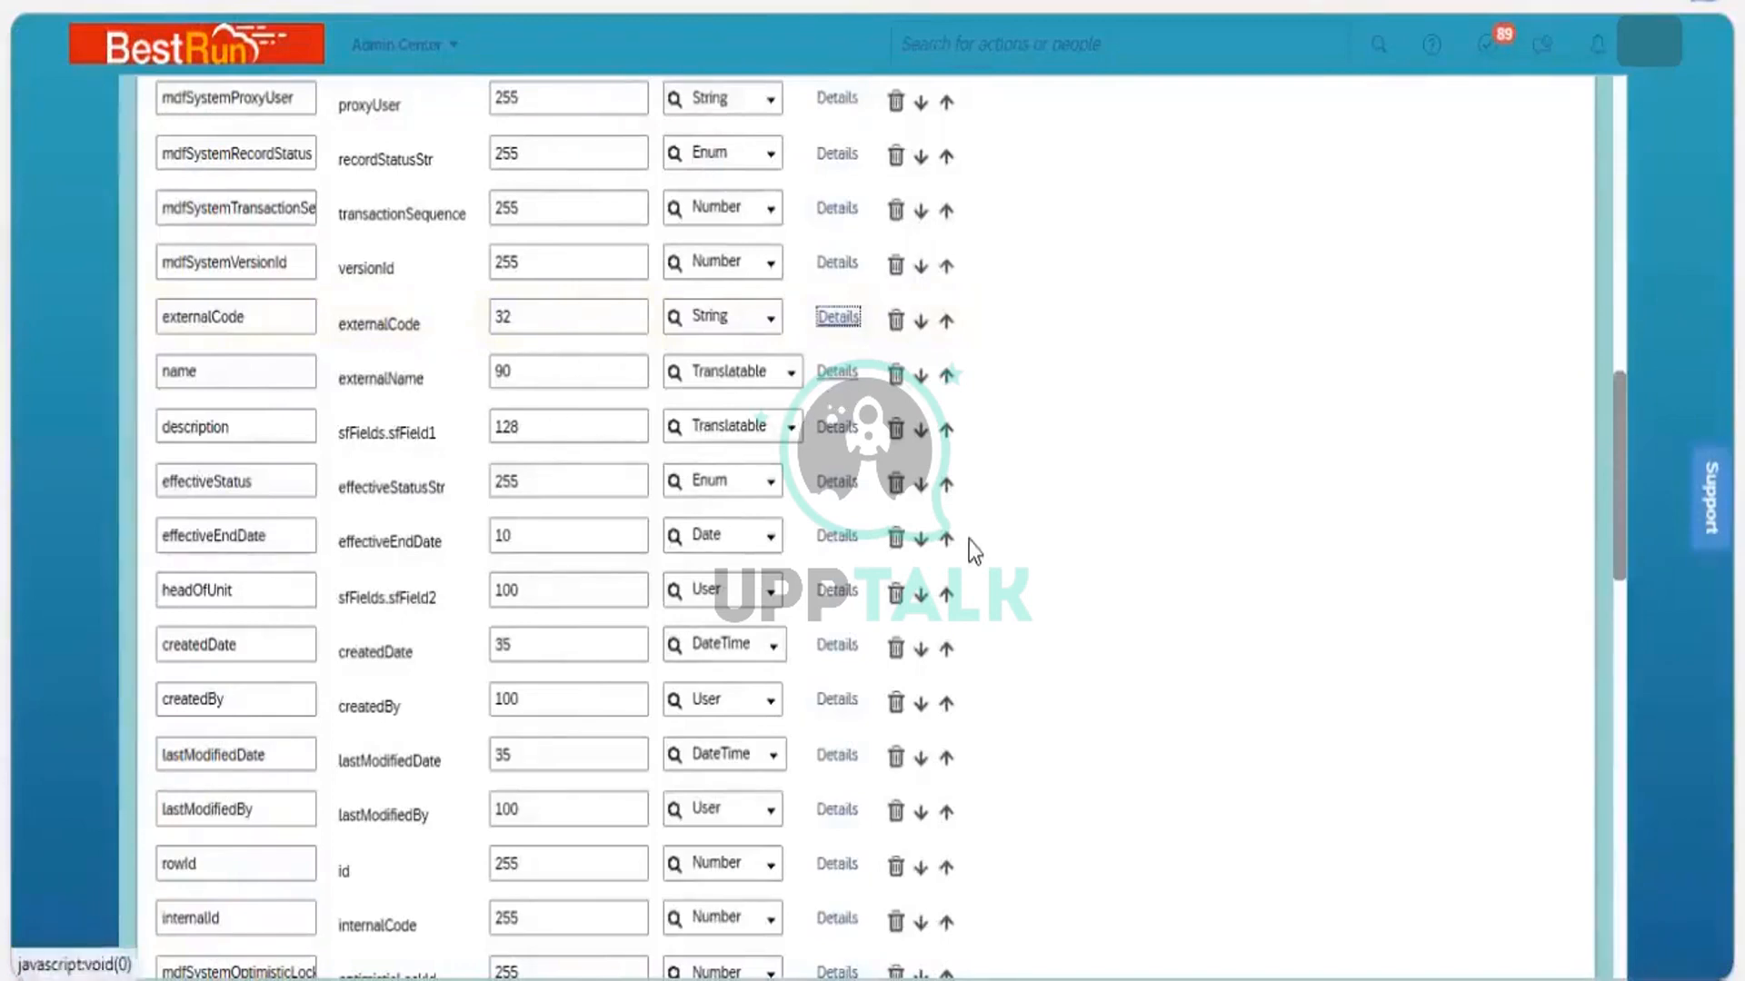
Open the details of the name field and change its label to "Business Area Name_BAN"
{"action": "key", "text": "Tab"}
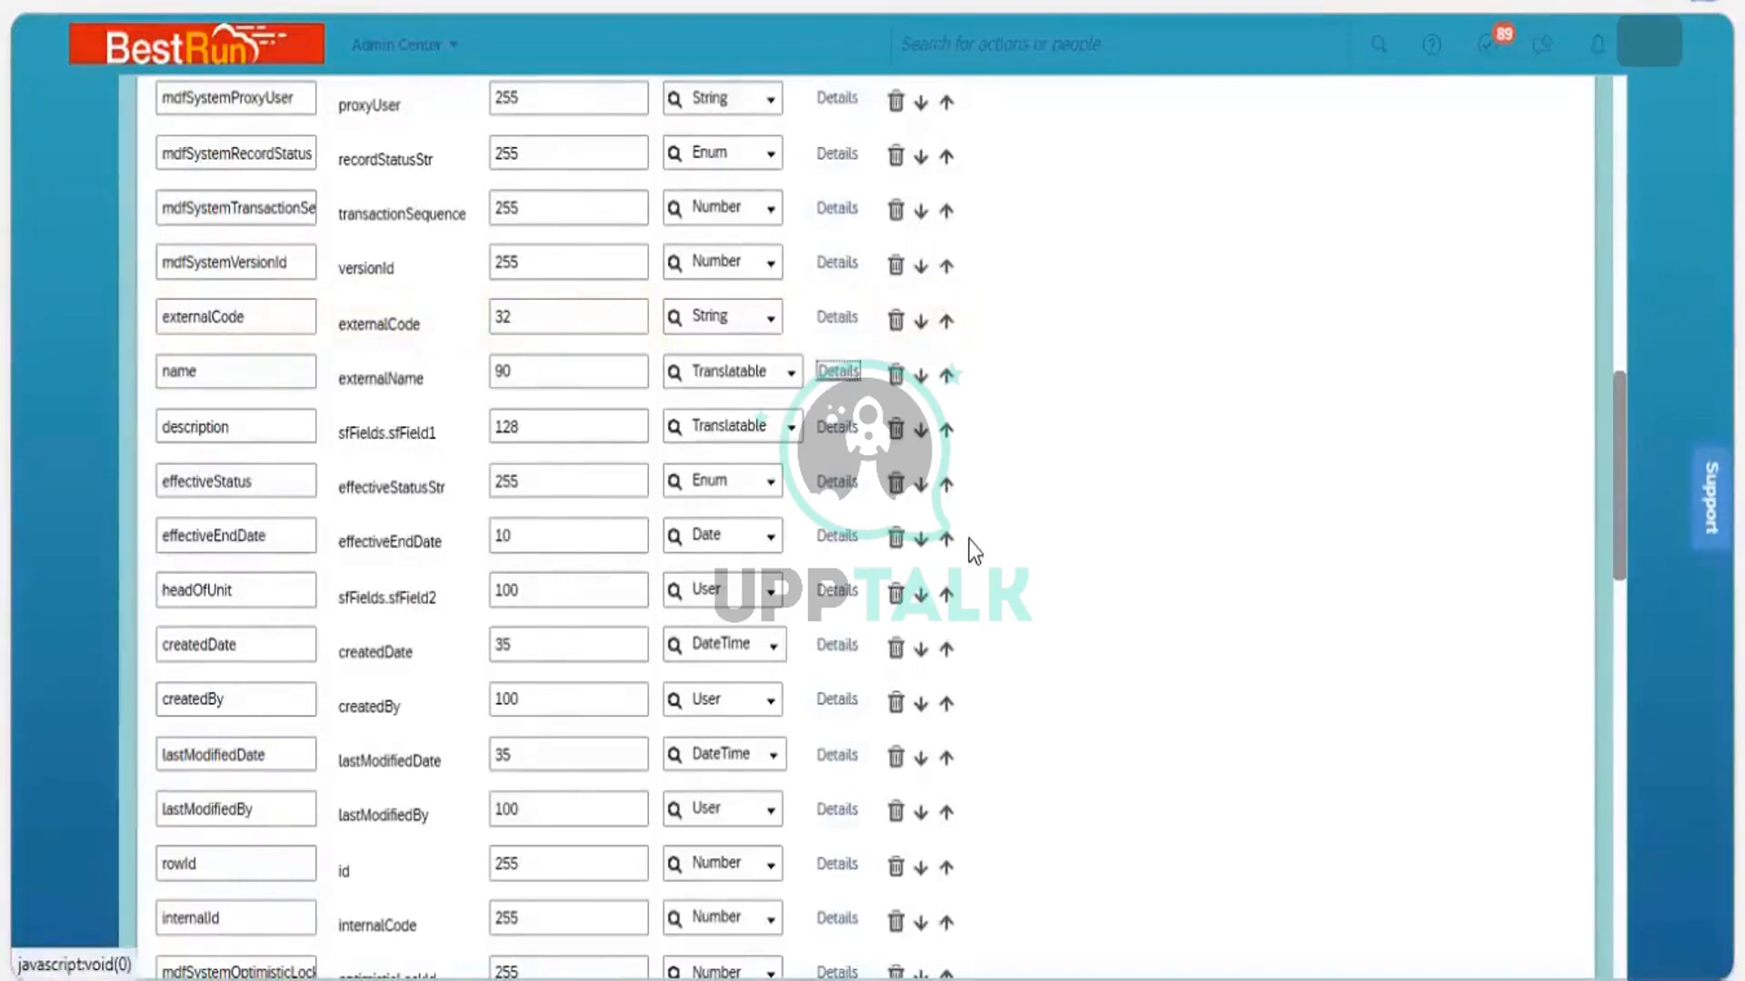
{"action": "key", "text": "Return"}
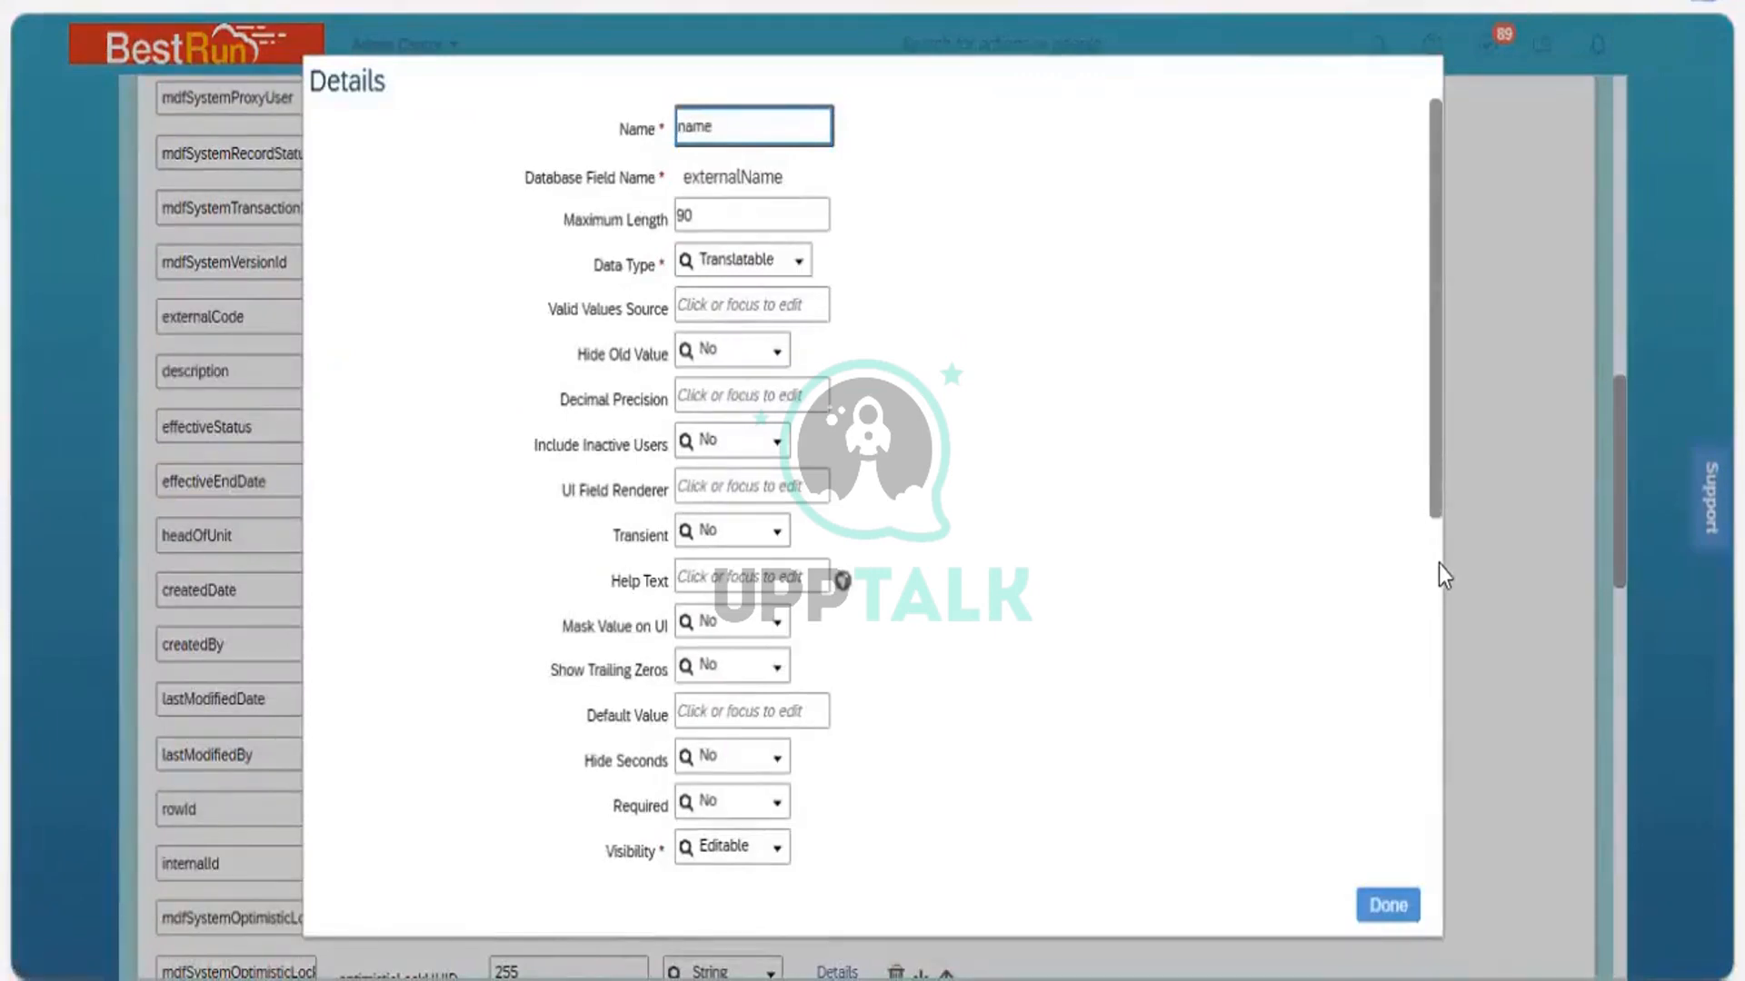
{"action": "scroll", "coordinate": [1438, 581], "scroll_direction": "down", "scroll_amount": 5}
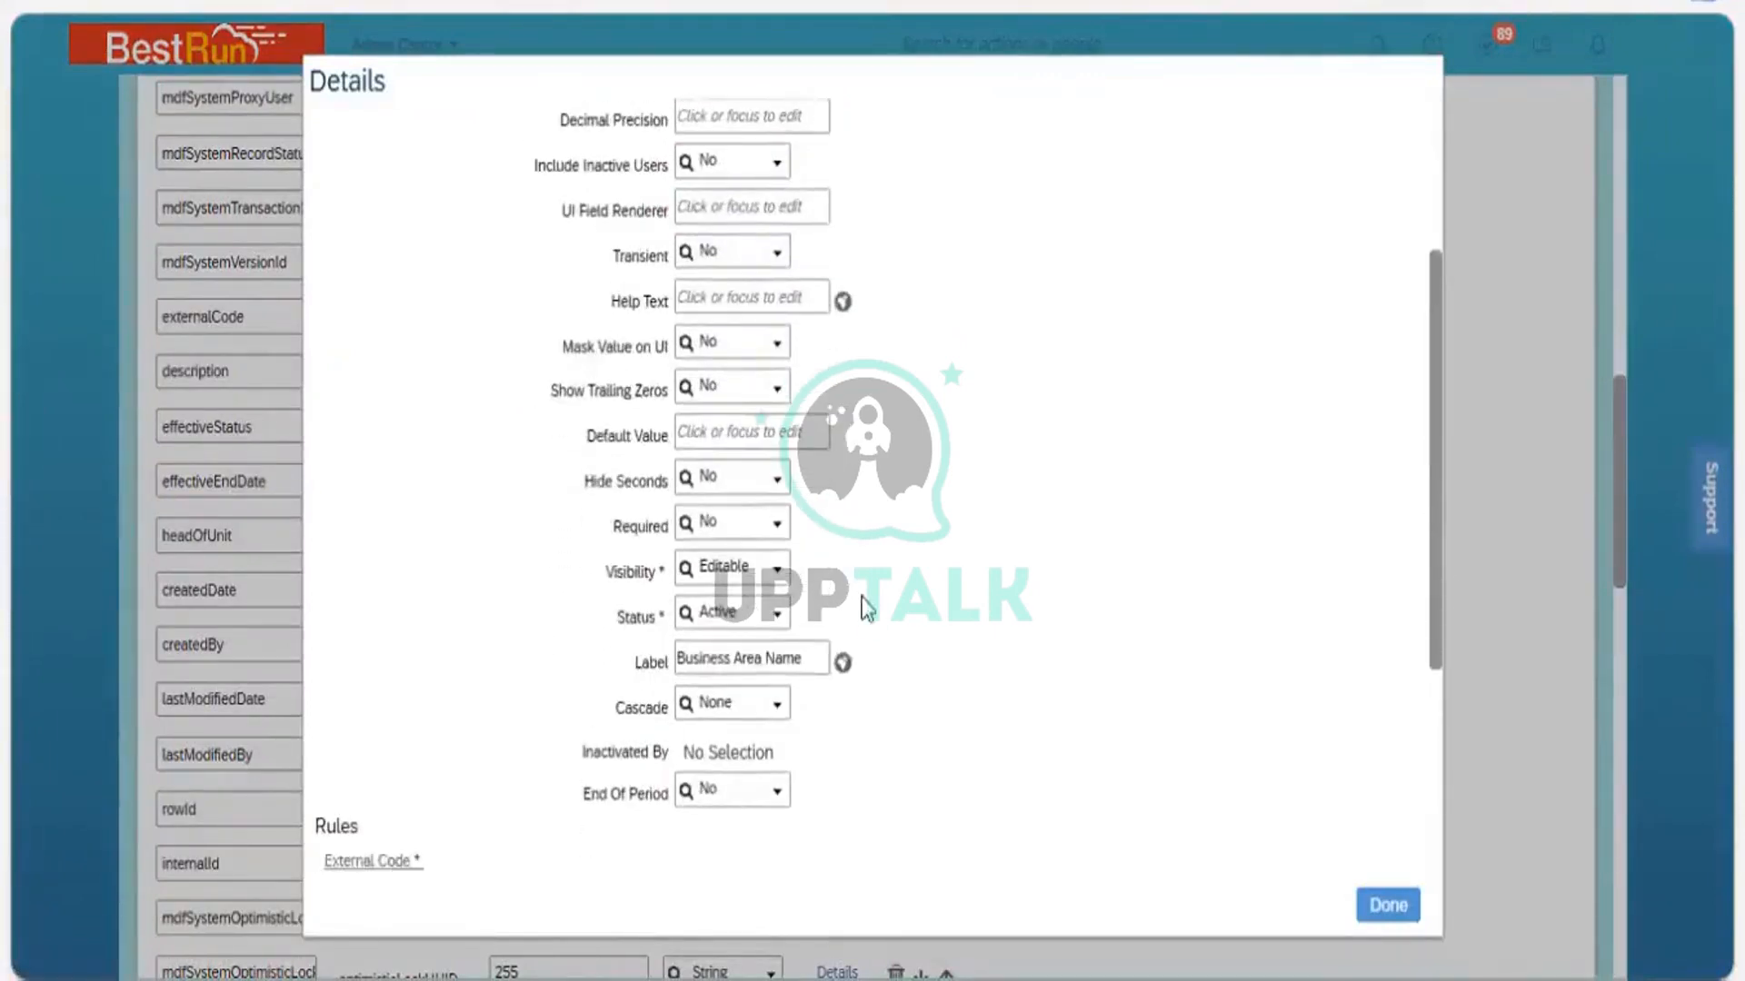
{"action": "left_click", "coordinate": [816, 658]}
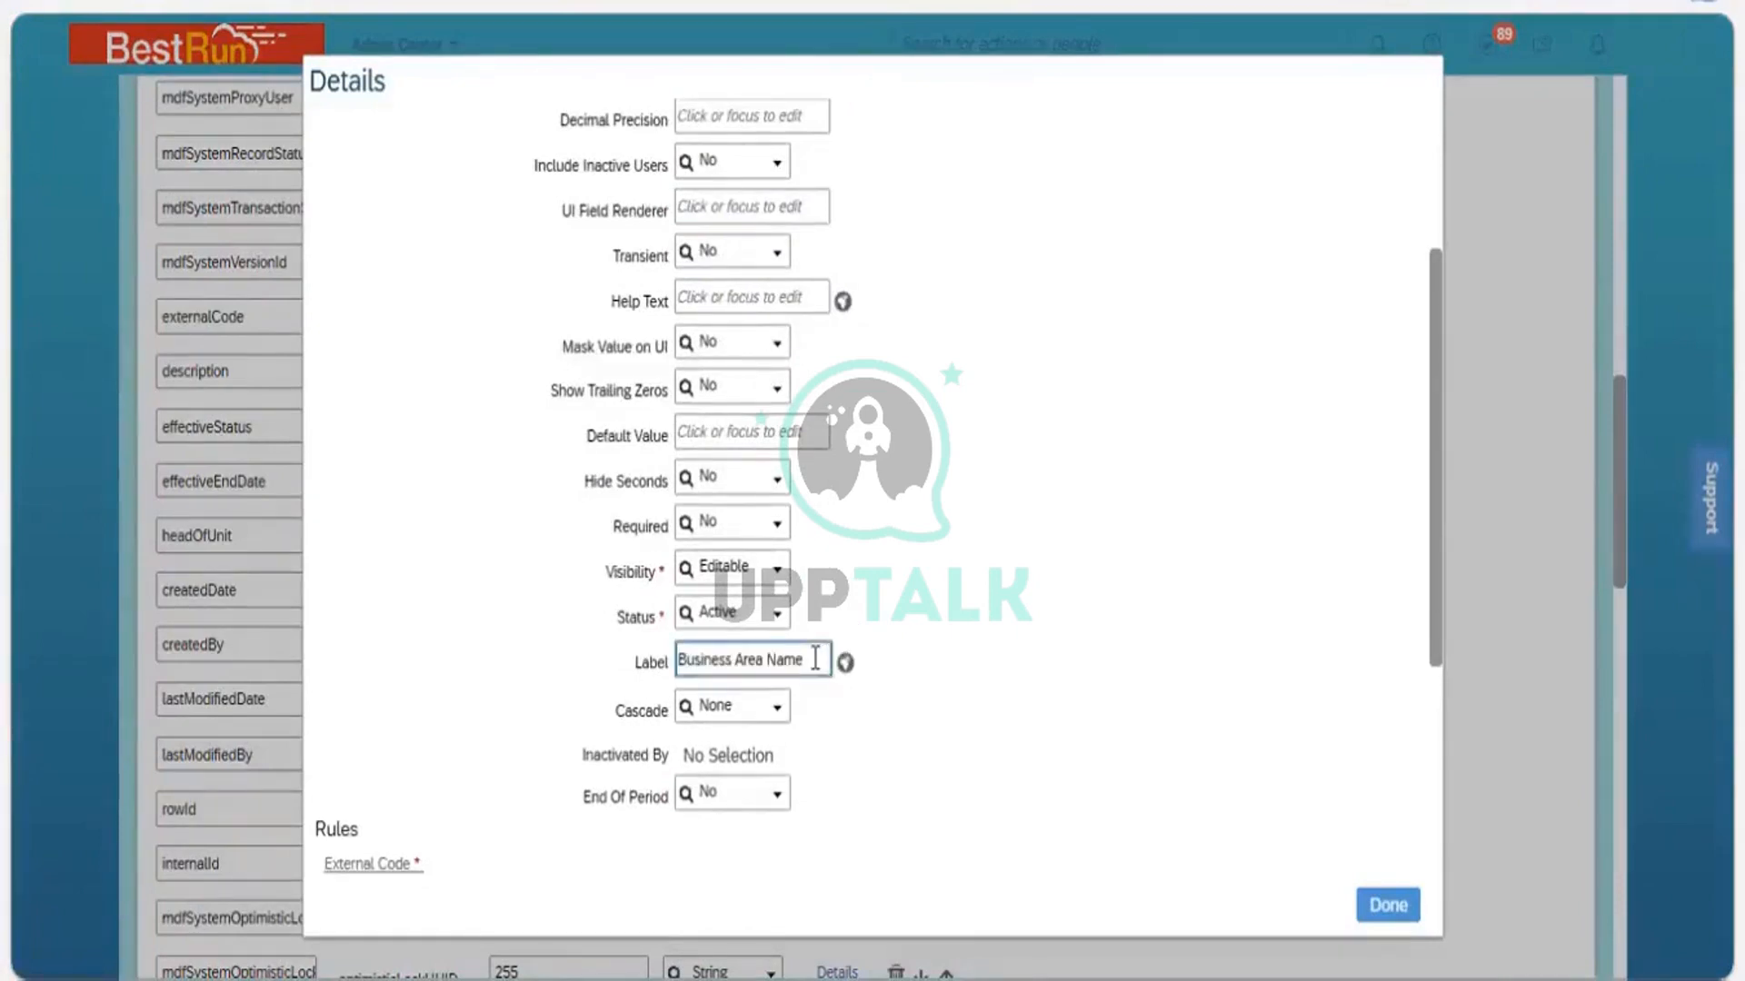
{"action": "type", "text": "_ID"}
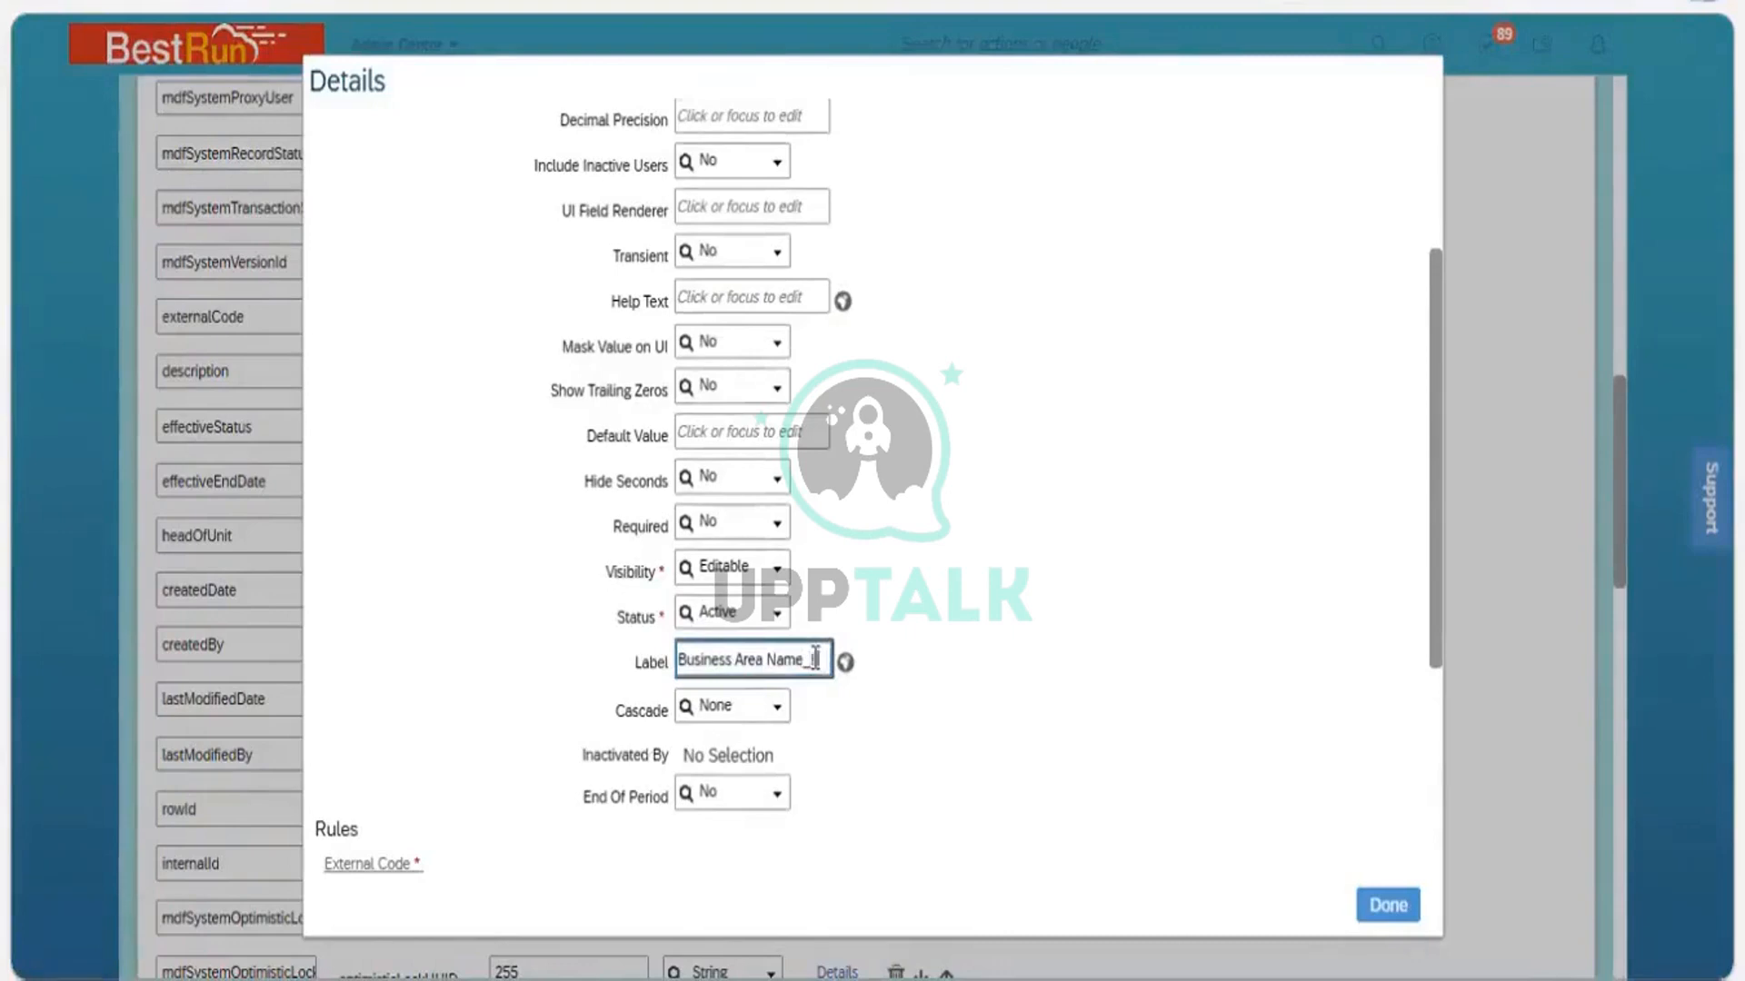
{"action": "type", "text": "N"}
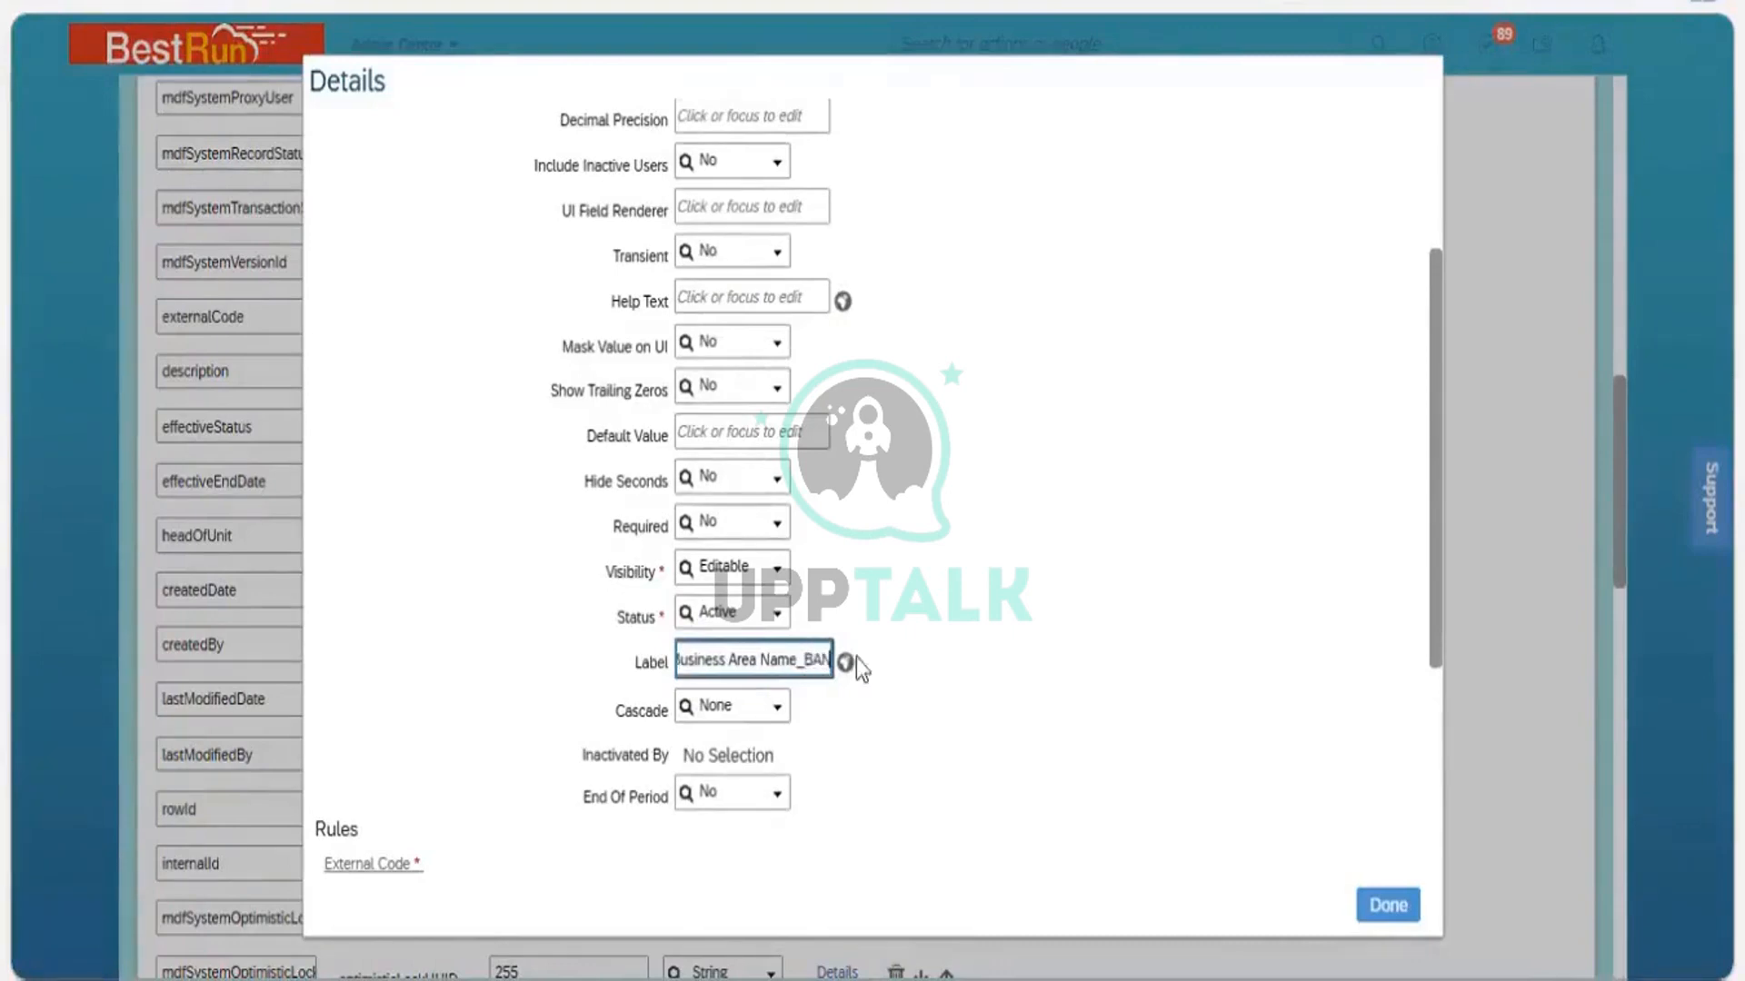
{"action": "left_click", "coordinate": [1043, 675]}
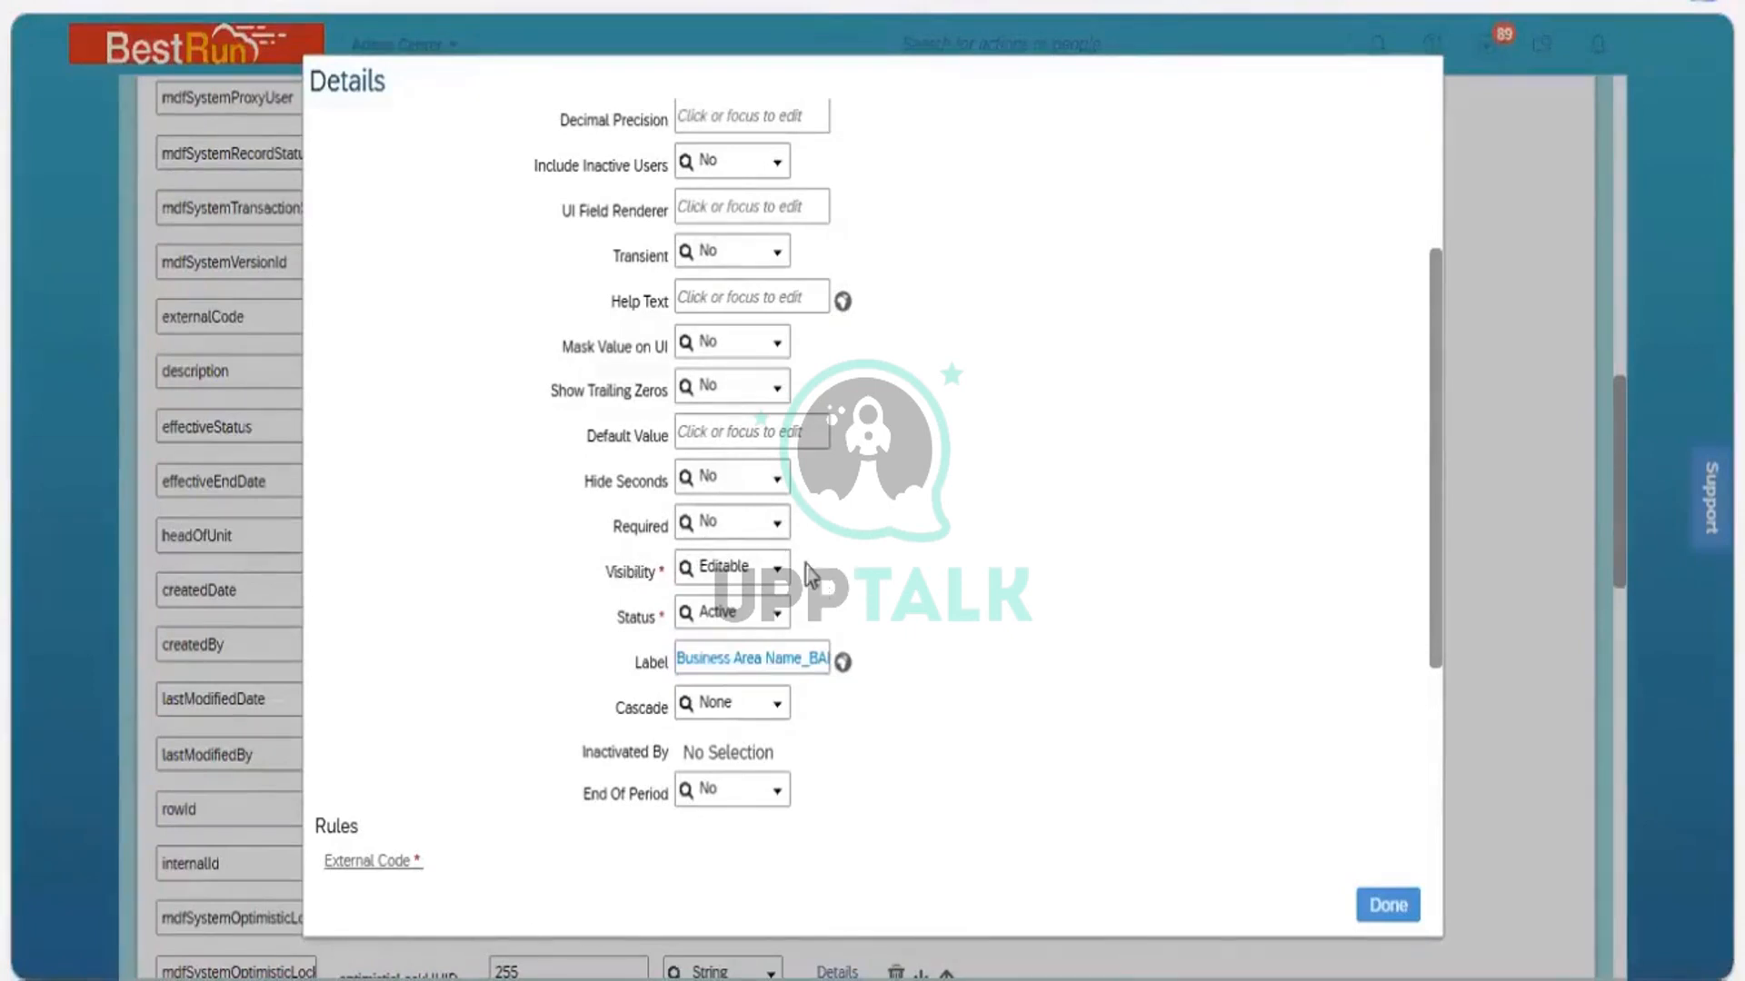
Open the choices for the Required setting in the name field's details
{"action": "left_click", "coordinate": [777, 525]}
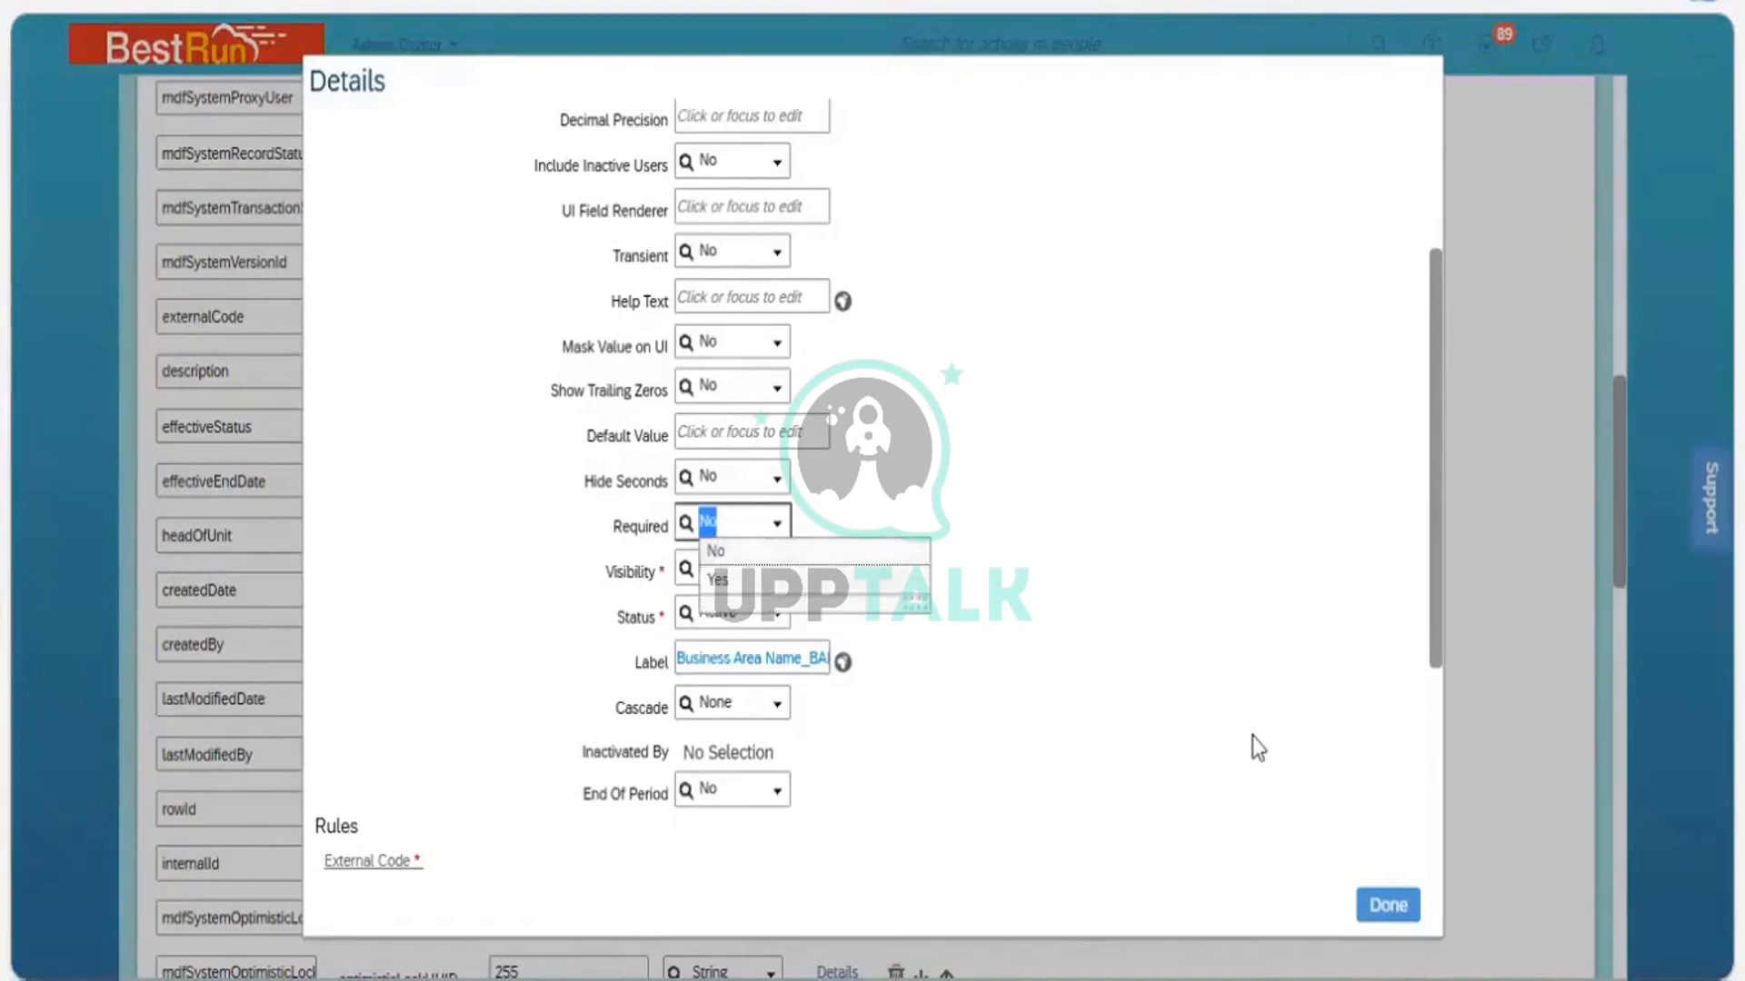